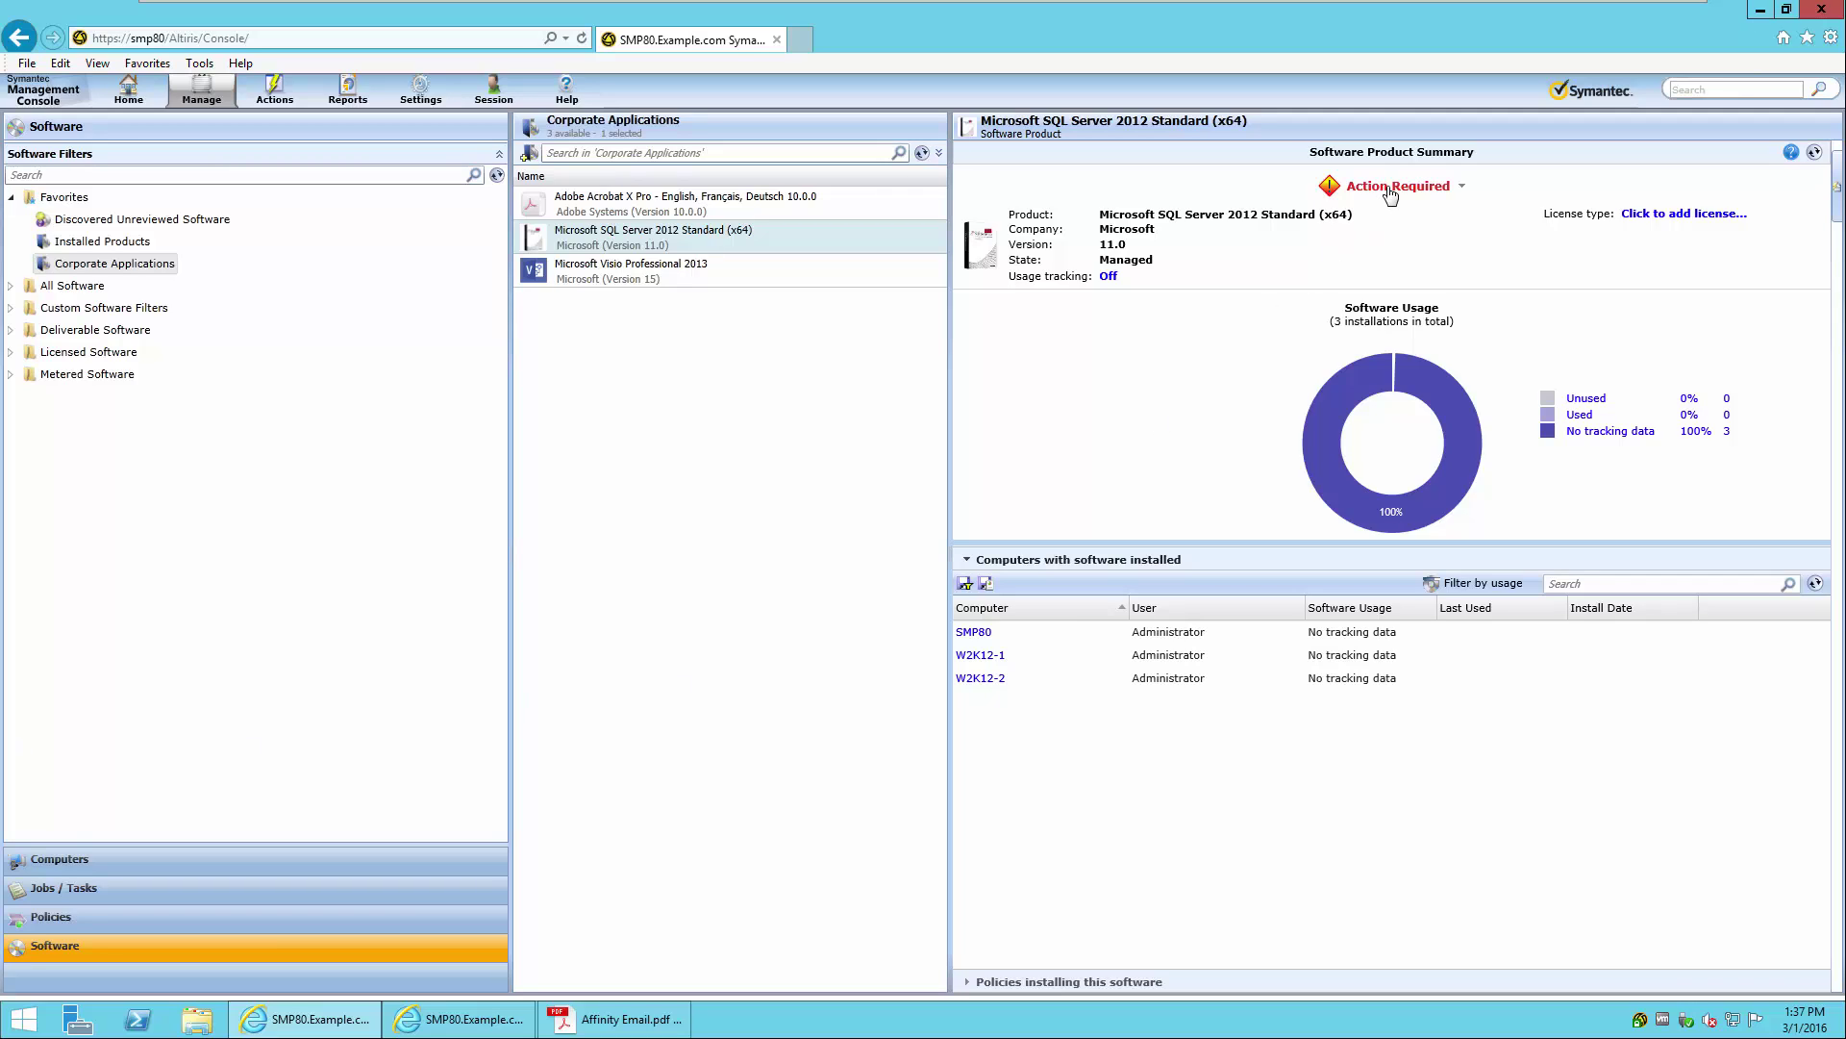
Step: Show the Action Required license problems for Microsoft SQL Server 2012 Standard (x64), then dismiss the explanation
{"action": "left_click", "coordinate": [1422, 188]}
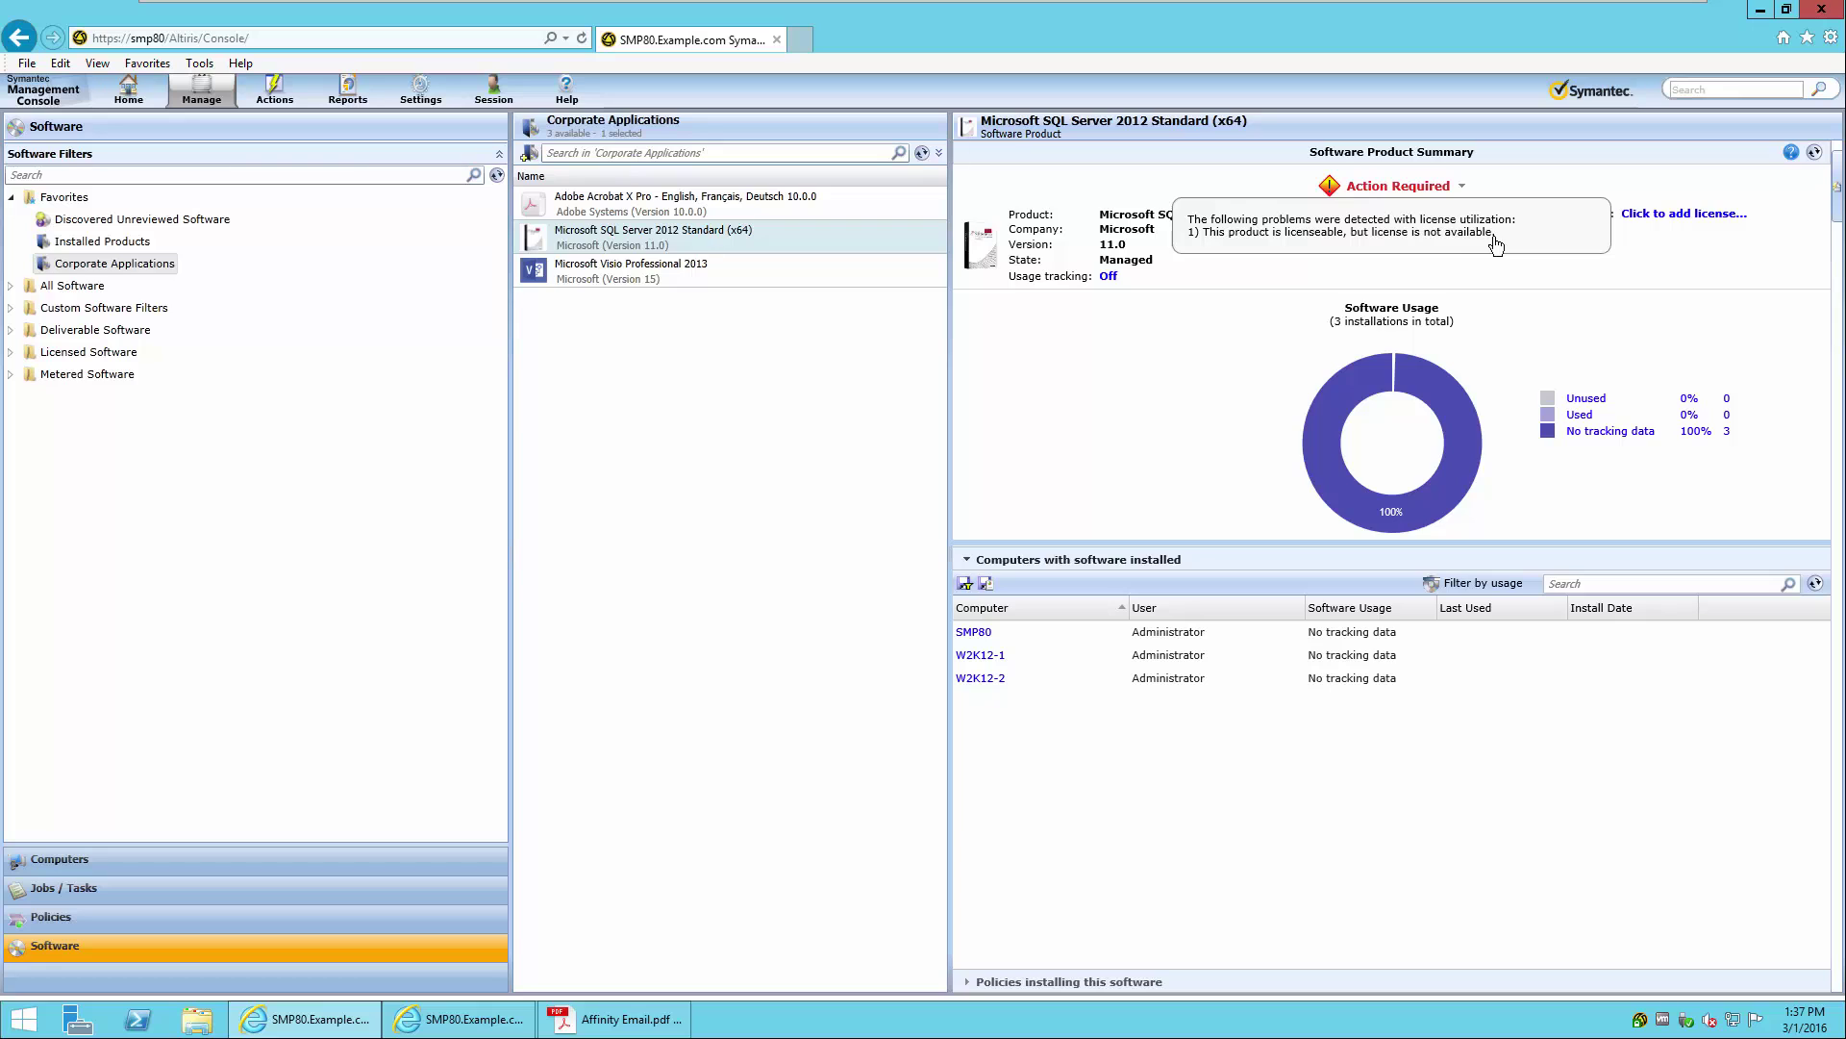
{"action": "left_click", "coordinate": [1671, 245]}
Step: Create a new SQL Server 2012 Standard license, copying the product name and adding a new rule
{"action": "left_click", "coordinate": [1690, 215]}
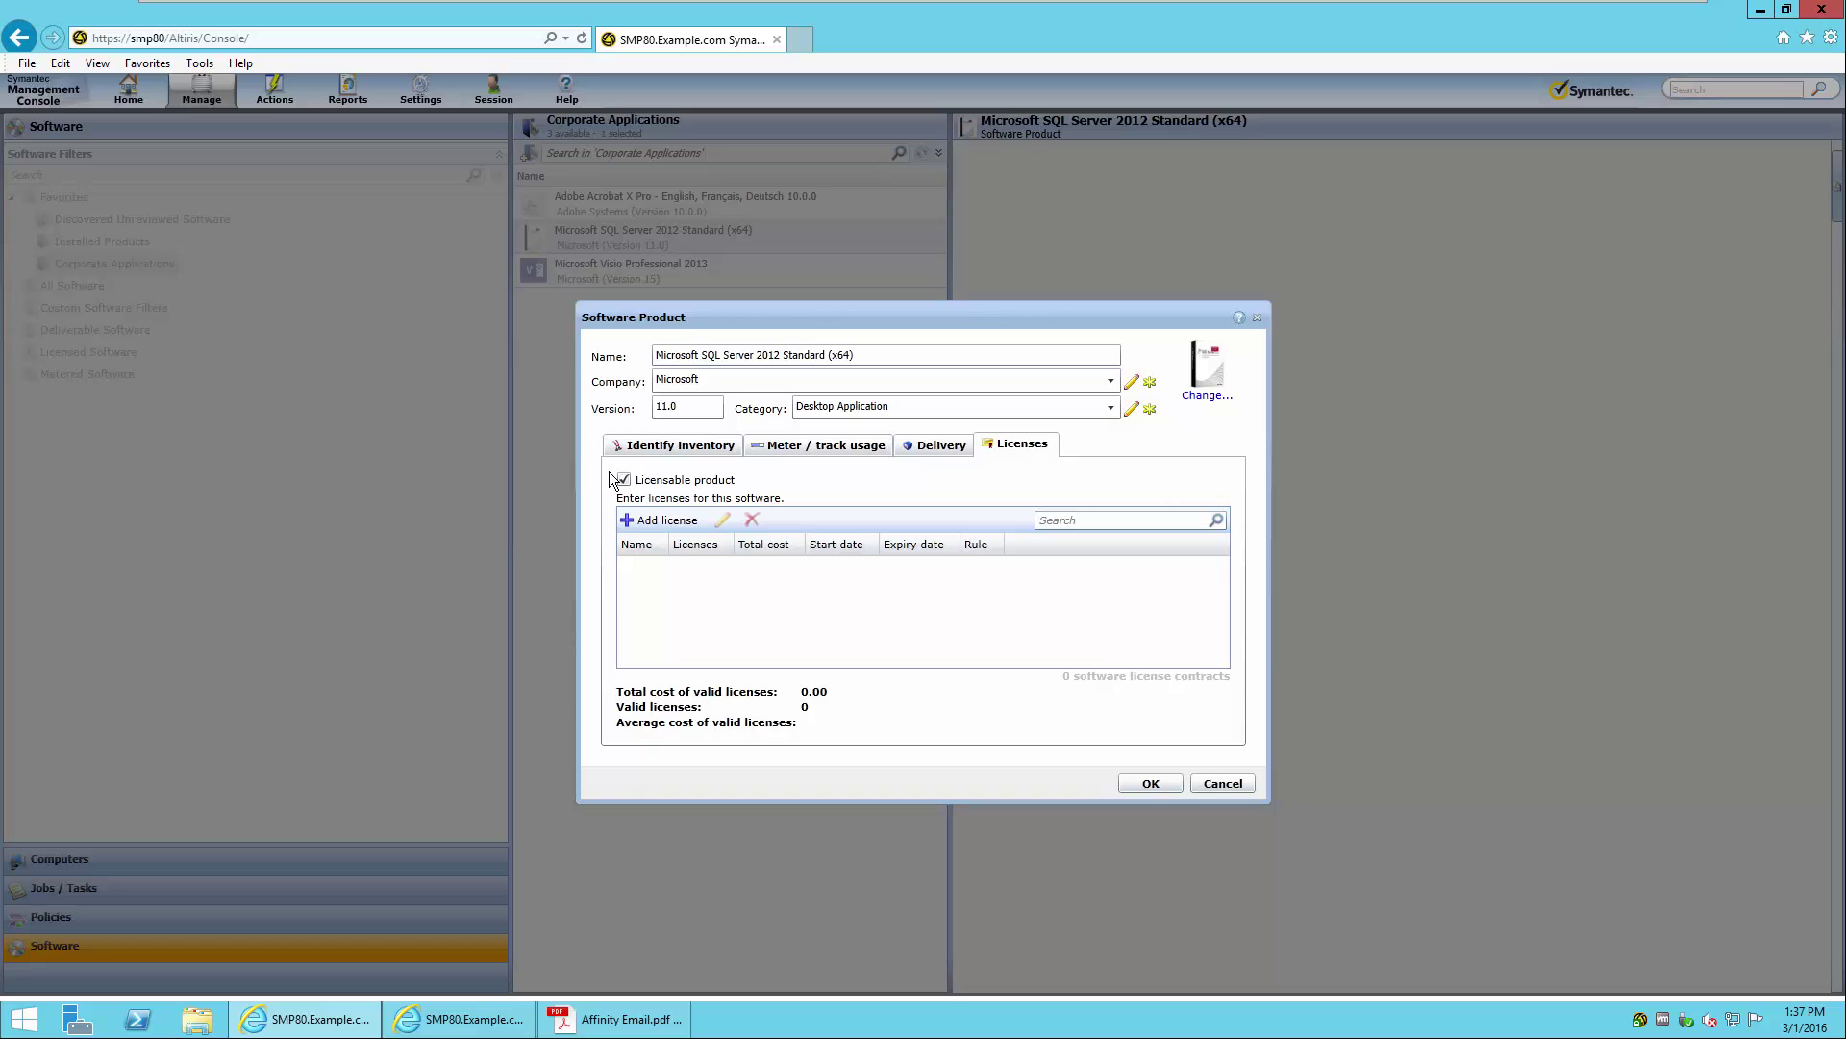
{"action": "left_click", "coordinate": [644, 521]}
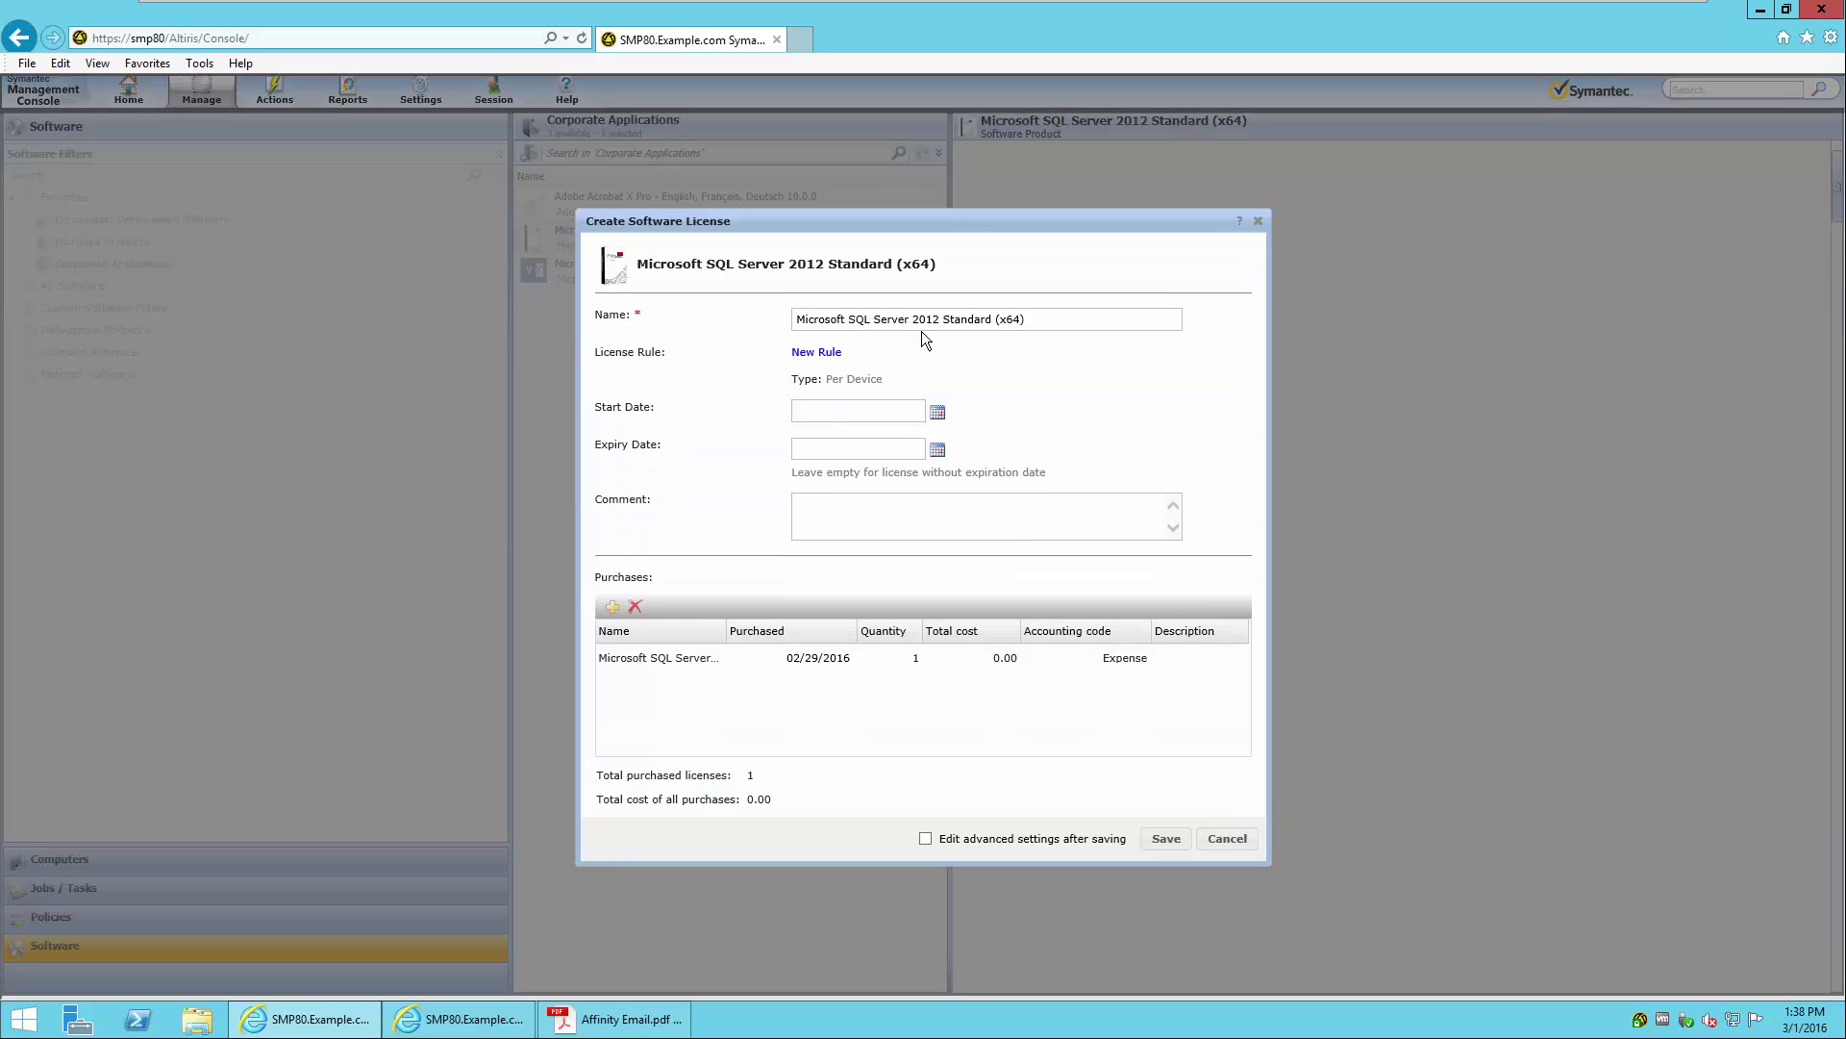
{"action": "left_click_drag", "start_coordinate": [993, 319], "coordinate": [639, 320]}
{"action": "key", "text": "ctrl+c"}
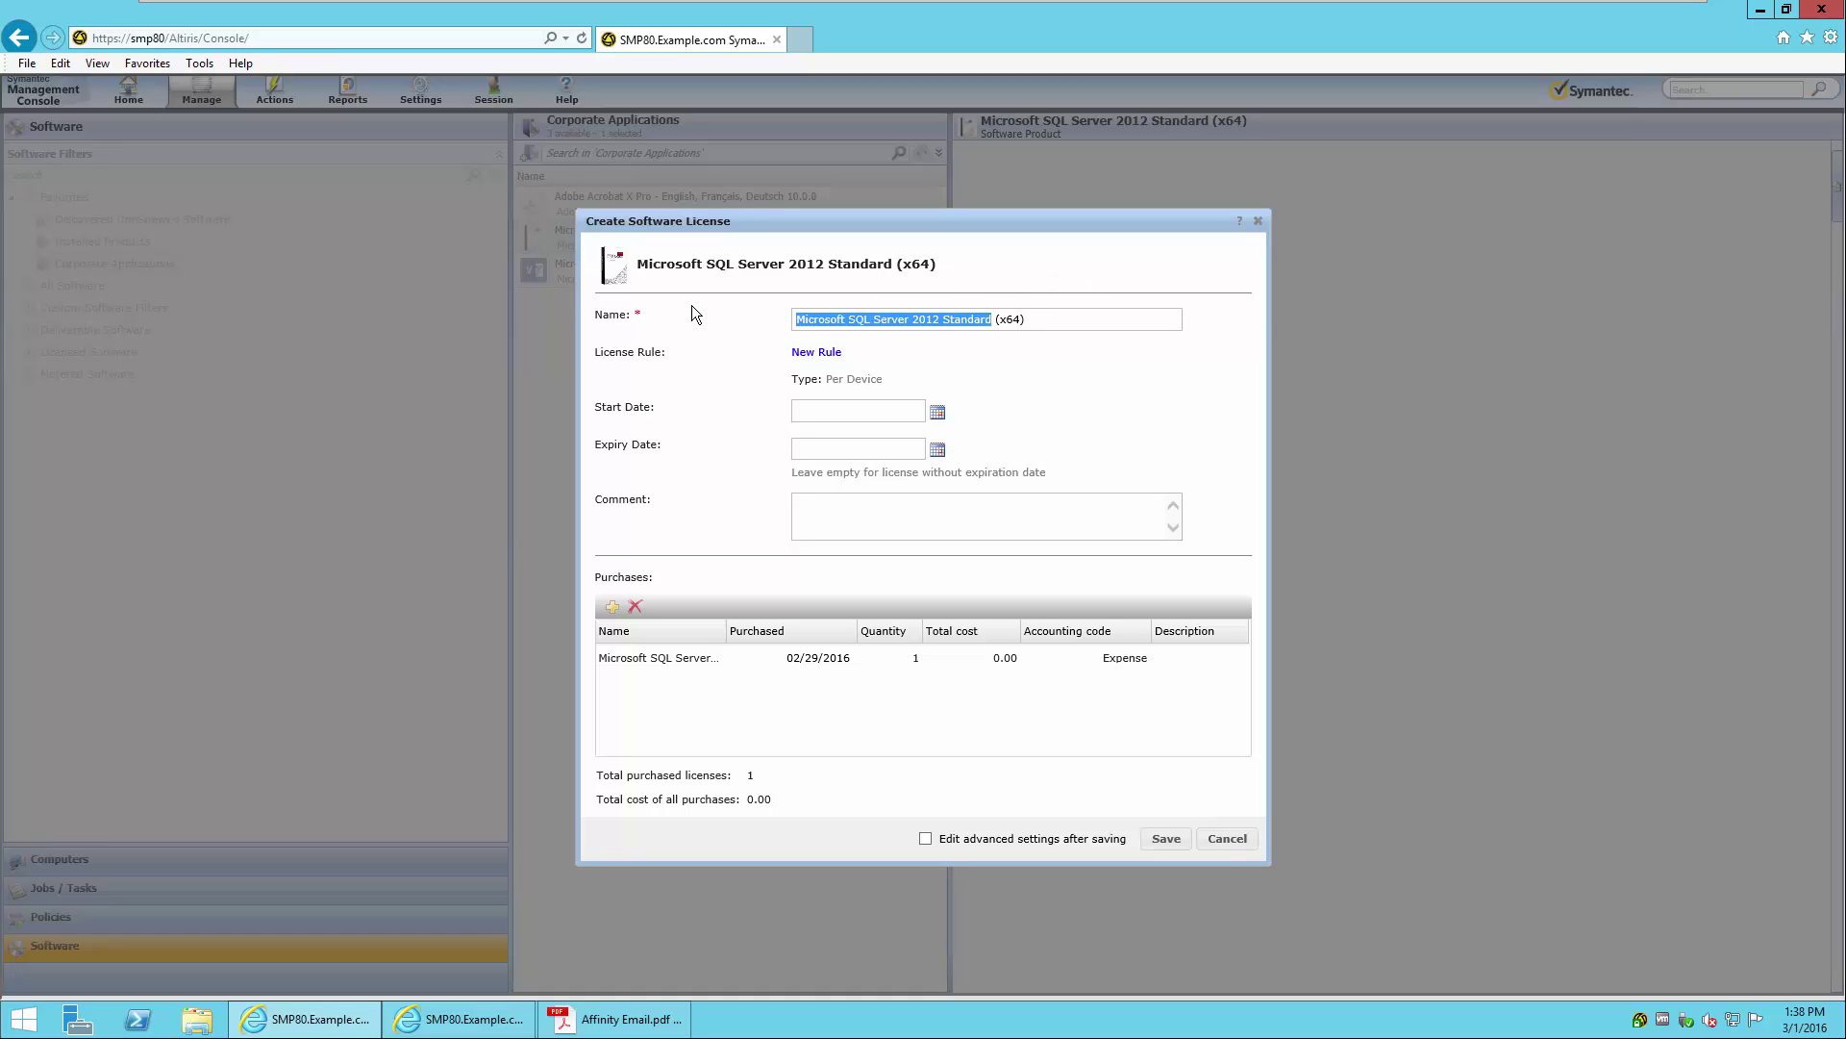
{"action": "left_click", "coordinate": [835, 352]}
{"action": "left_click", "coordinate": [955, 346]}
Step: Name the rule 'Microsoft SQL Server 2012 Standard - Per Processor License' with type Per Processor/Core, Per Processor
{"action": "key", "text": "ctrl+v"}
{"action": "type", "text": "- Per Proces"}
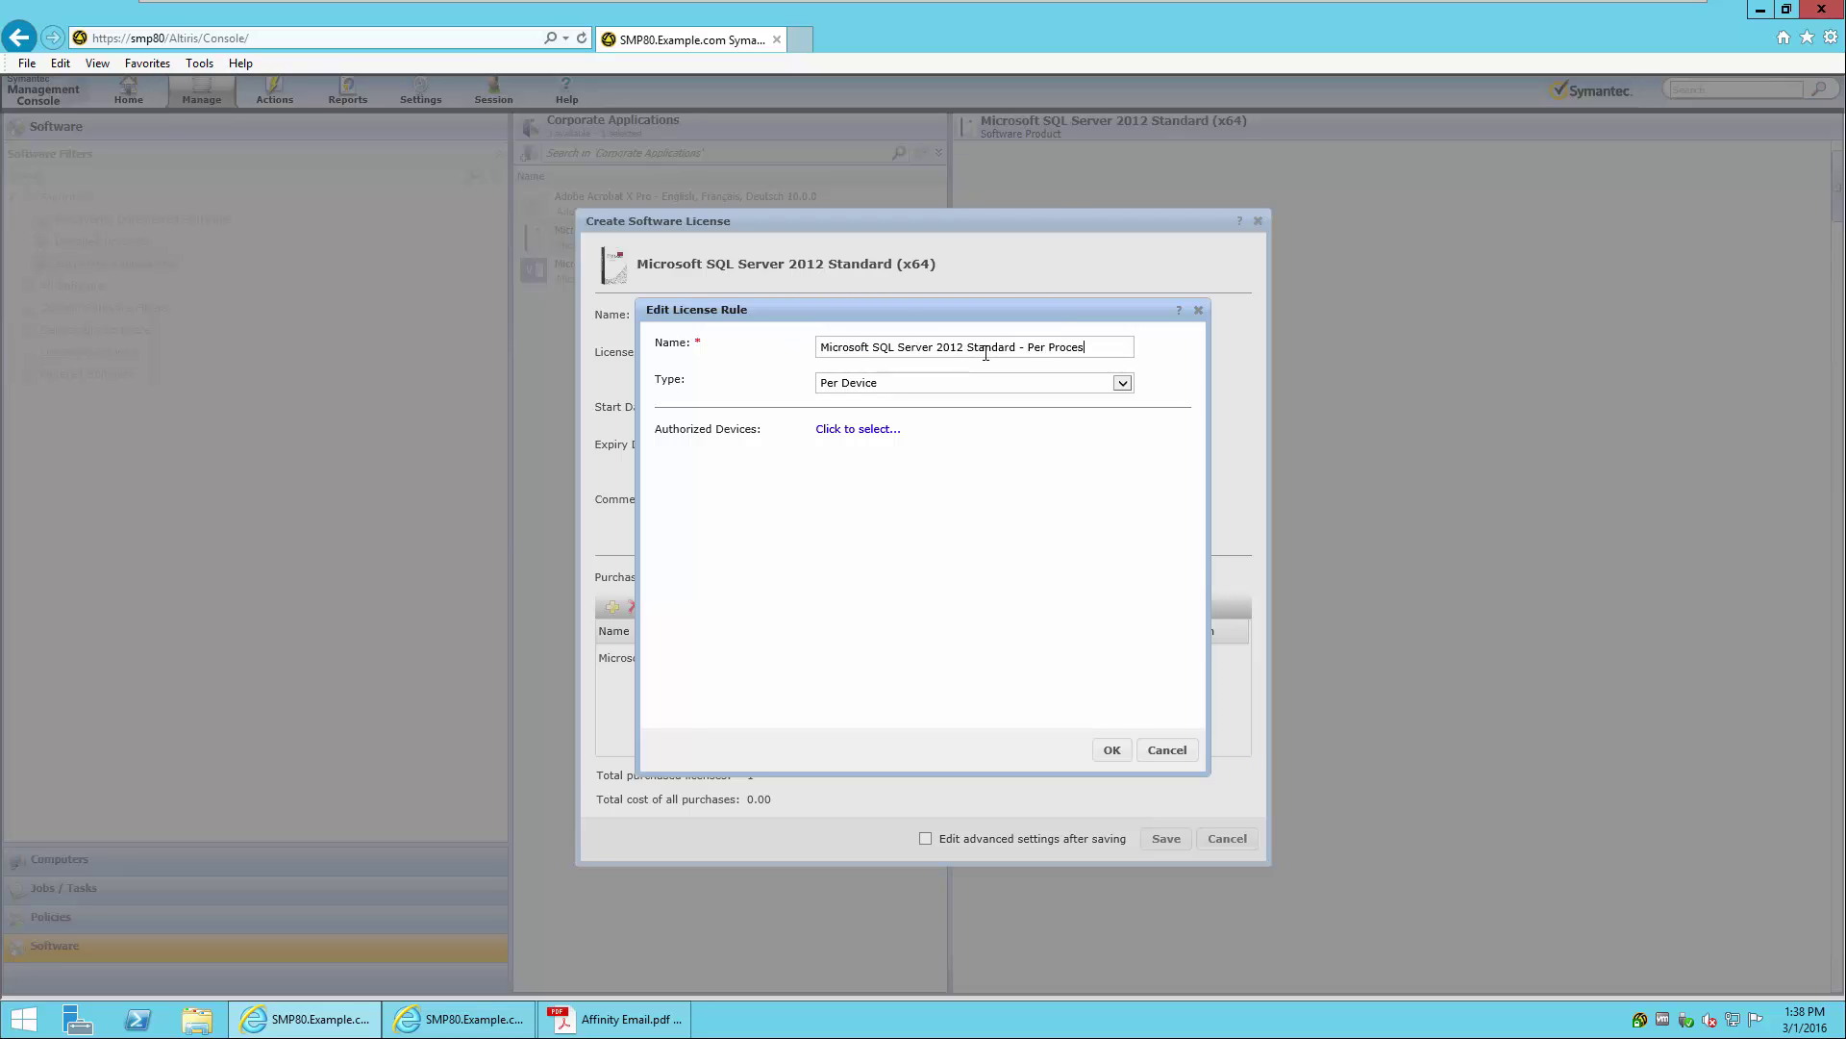
{"action": "type", "text": "sor License"}
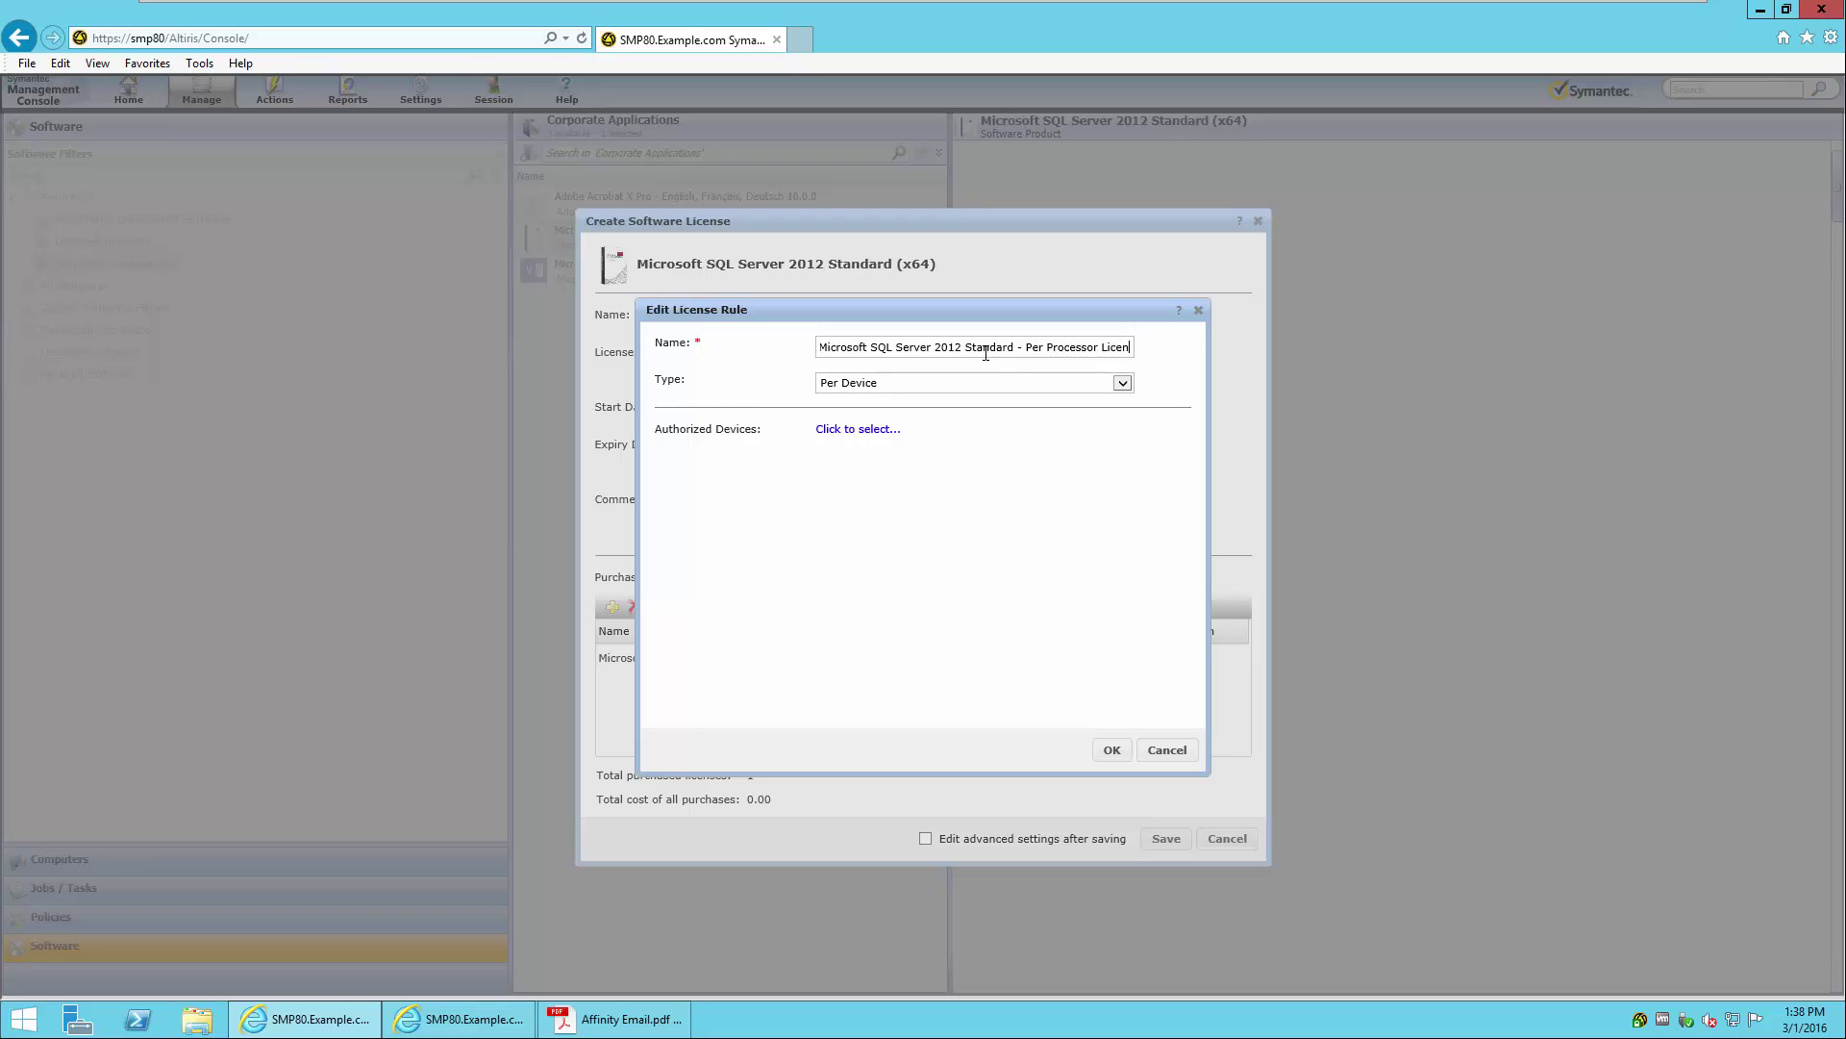
{"action": "left_click", "coordinate": [881, 383]}
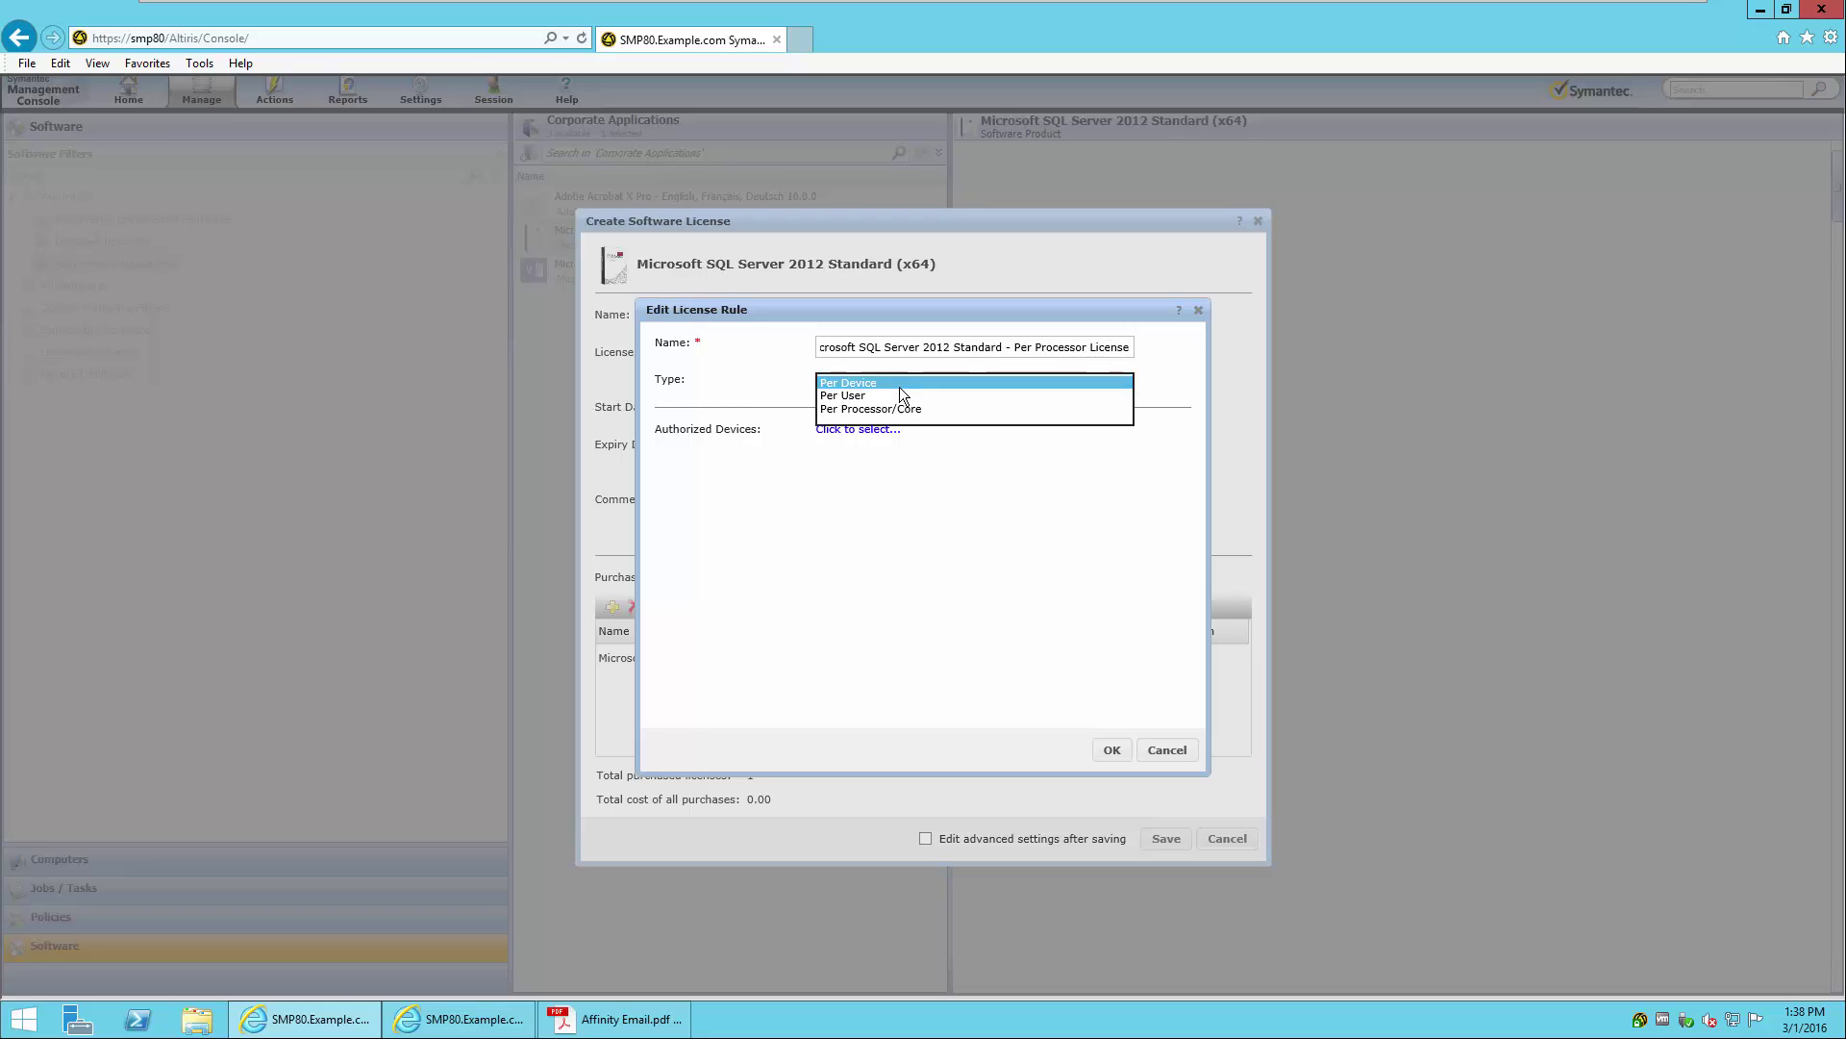
{"action": "left_click", "coordinate": [895, 409]}
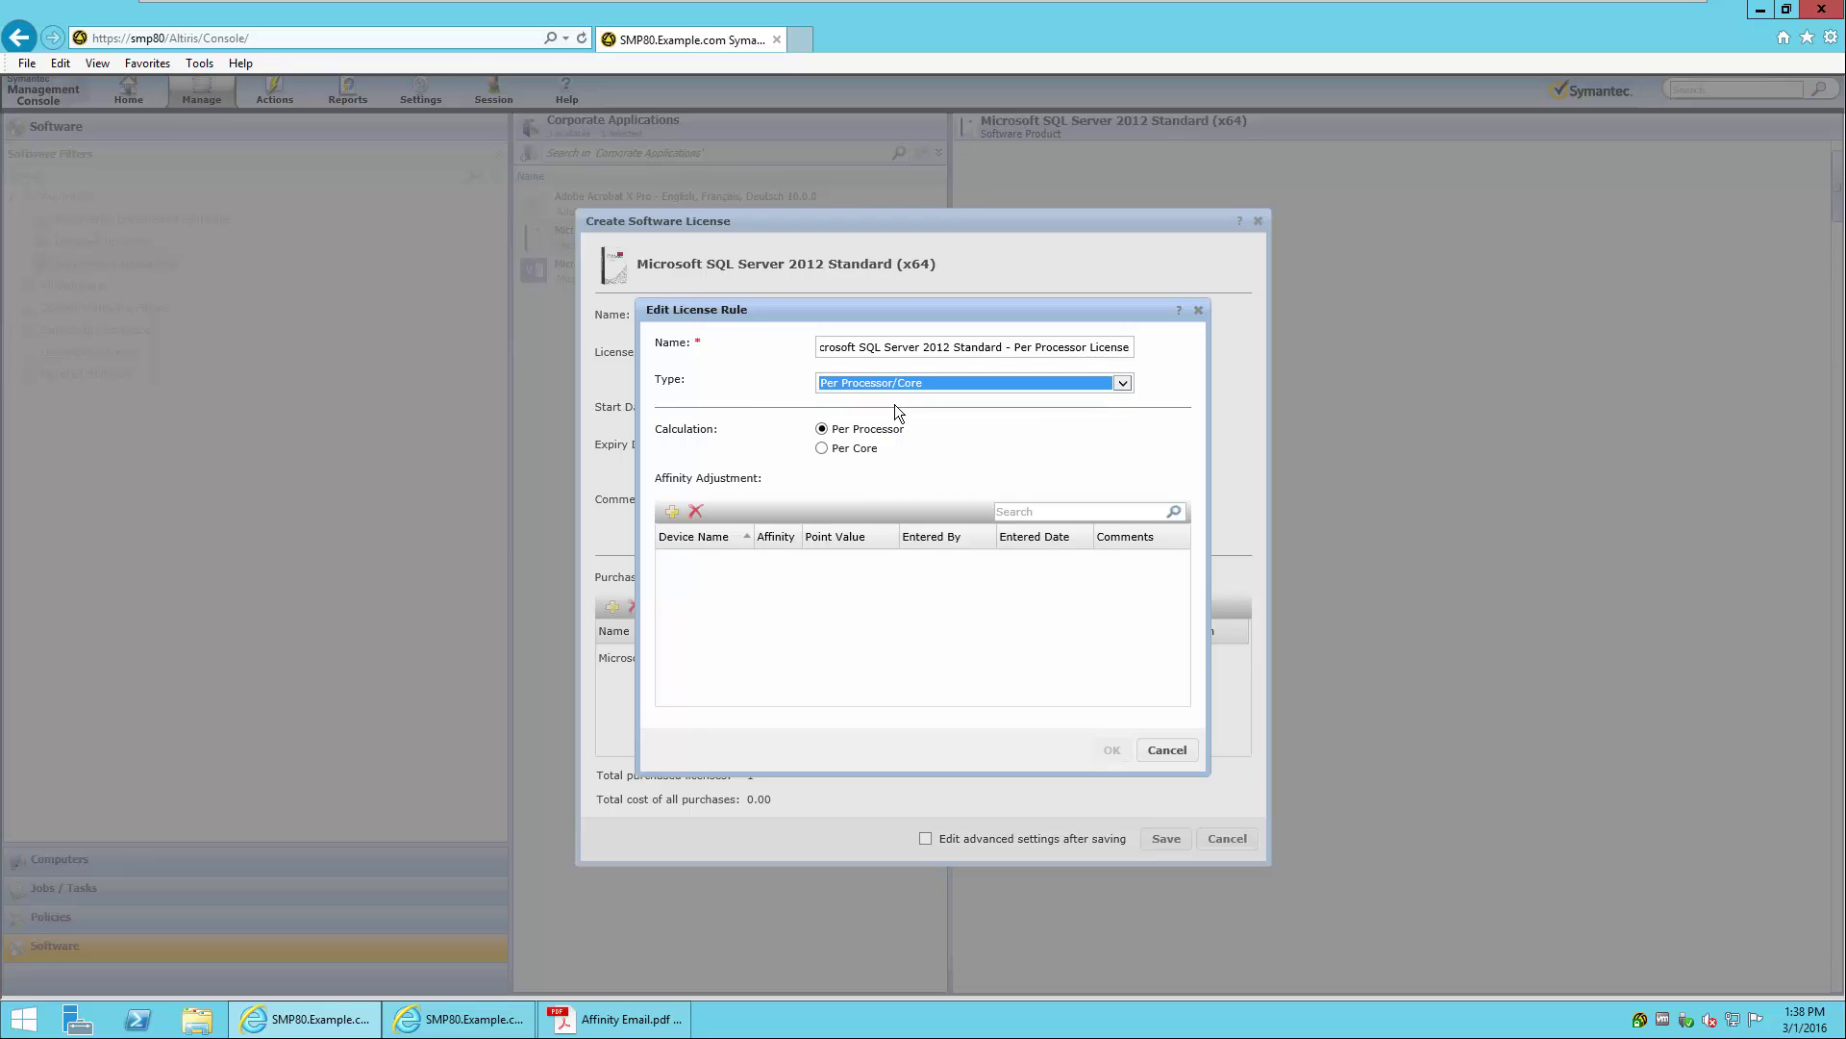
{"action": "left_click", "coordinate": [822, 431]}
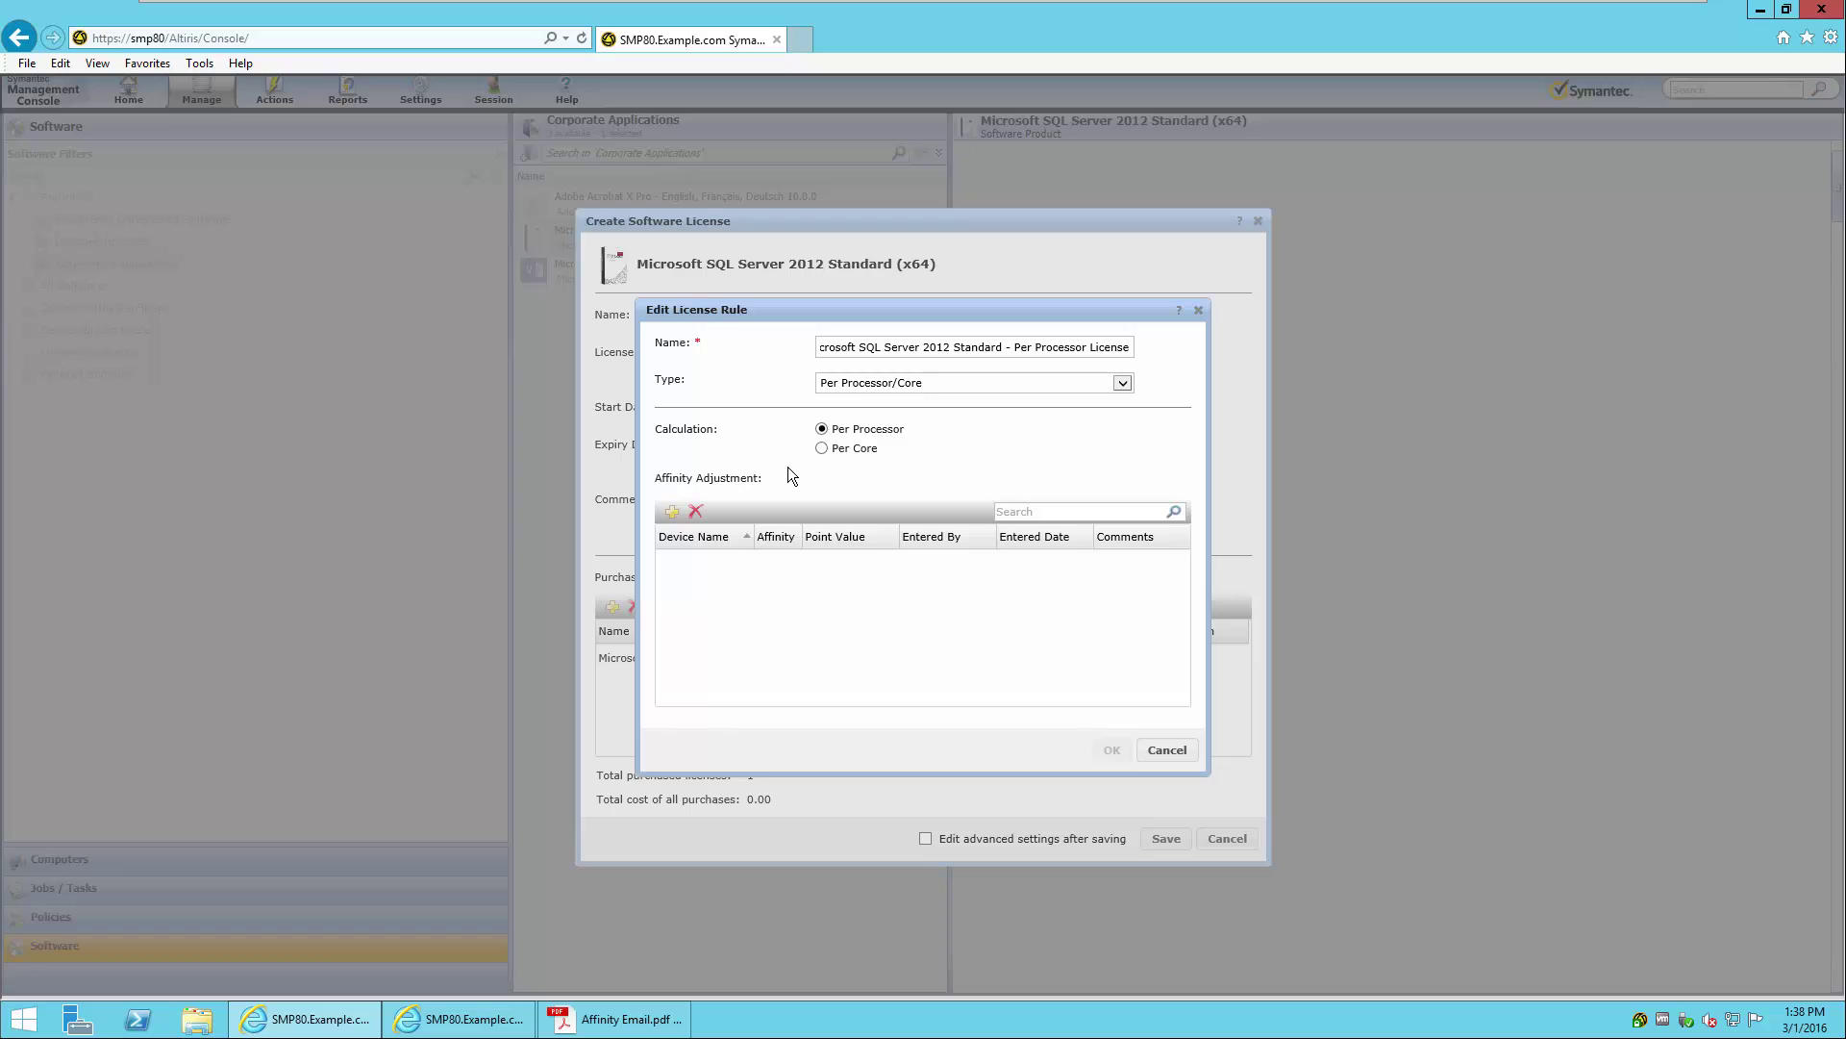
Step: Add SMP80, W2K12-1 and W2K12-2 to the rule's Affinity Adjustment and confirm the rule
{"action": "left_click", "coordinate": [672, 513]}
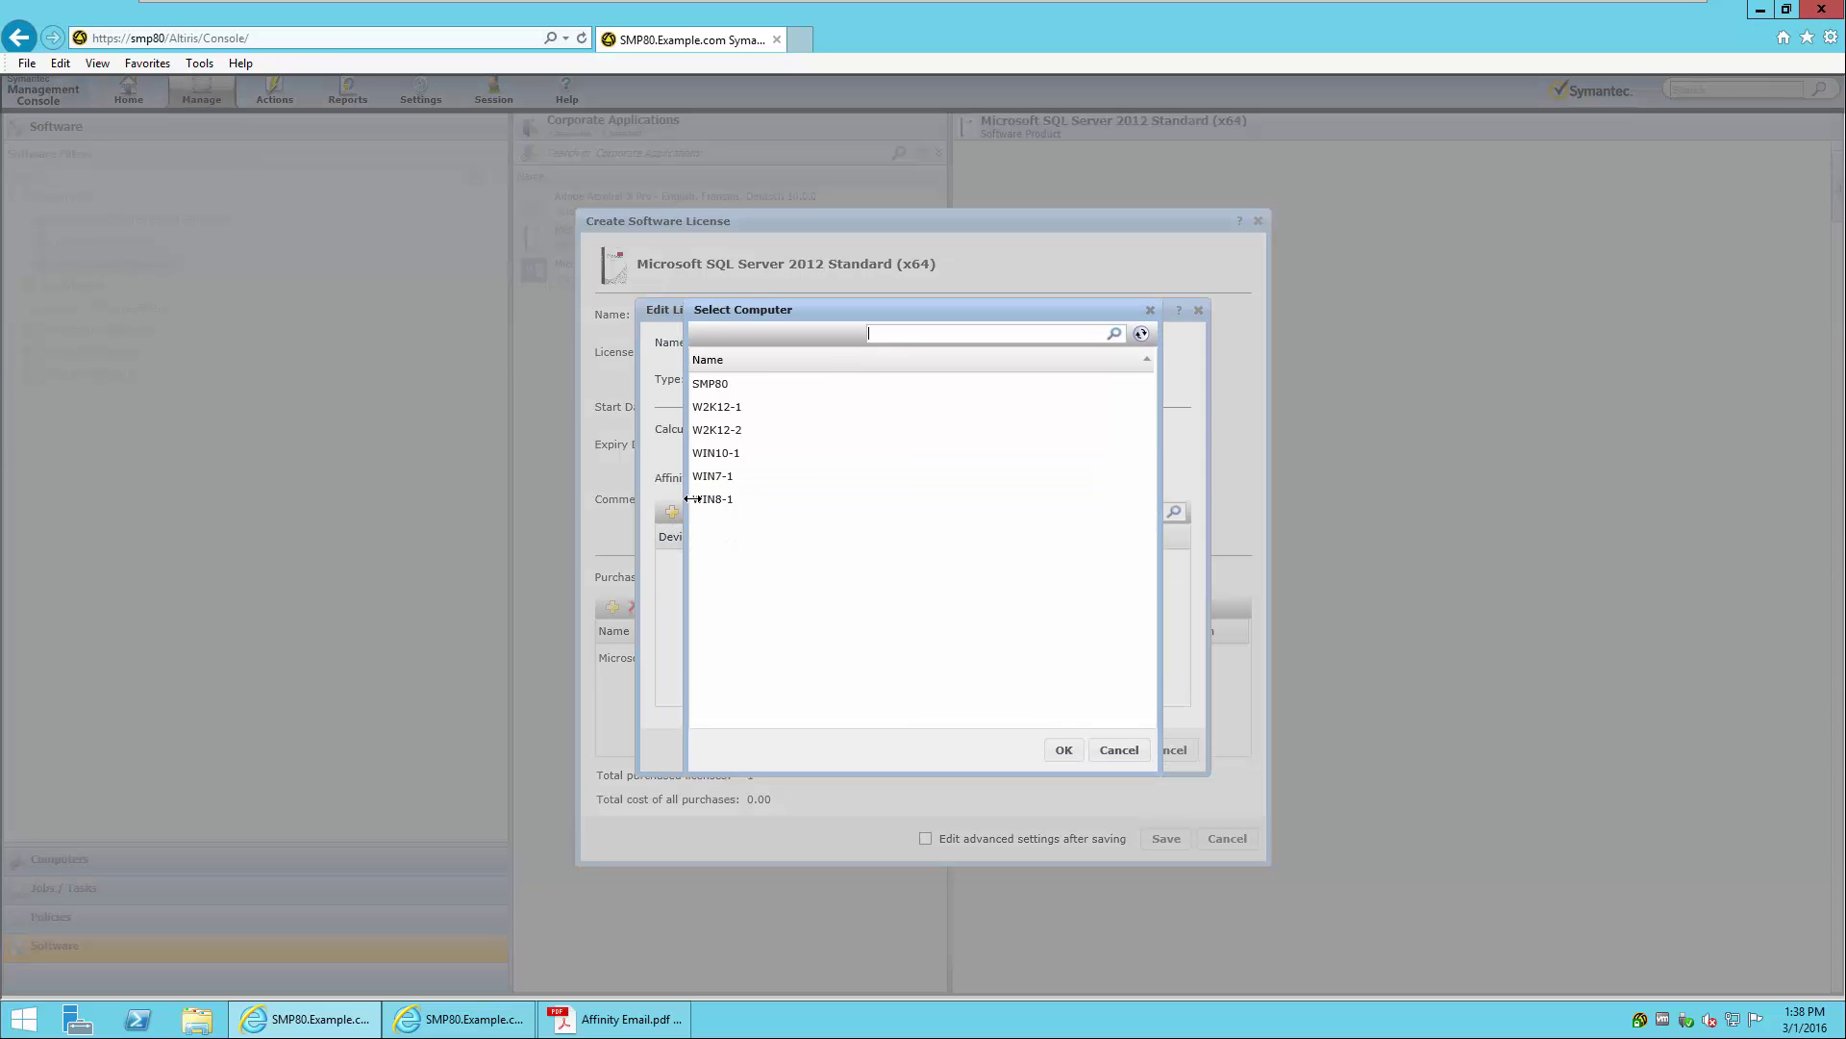
{"action": "left_click", "coordinate": [777, 430], "text": "shift"}
{"action": "left_click", "coordinate": [1062, 749]}
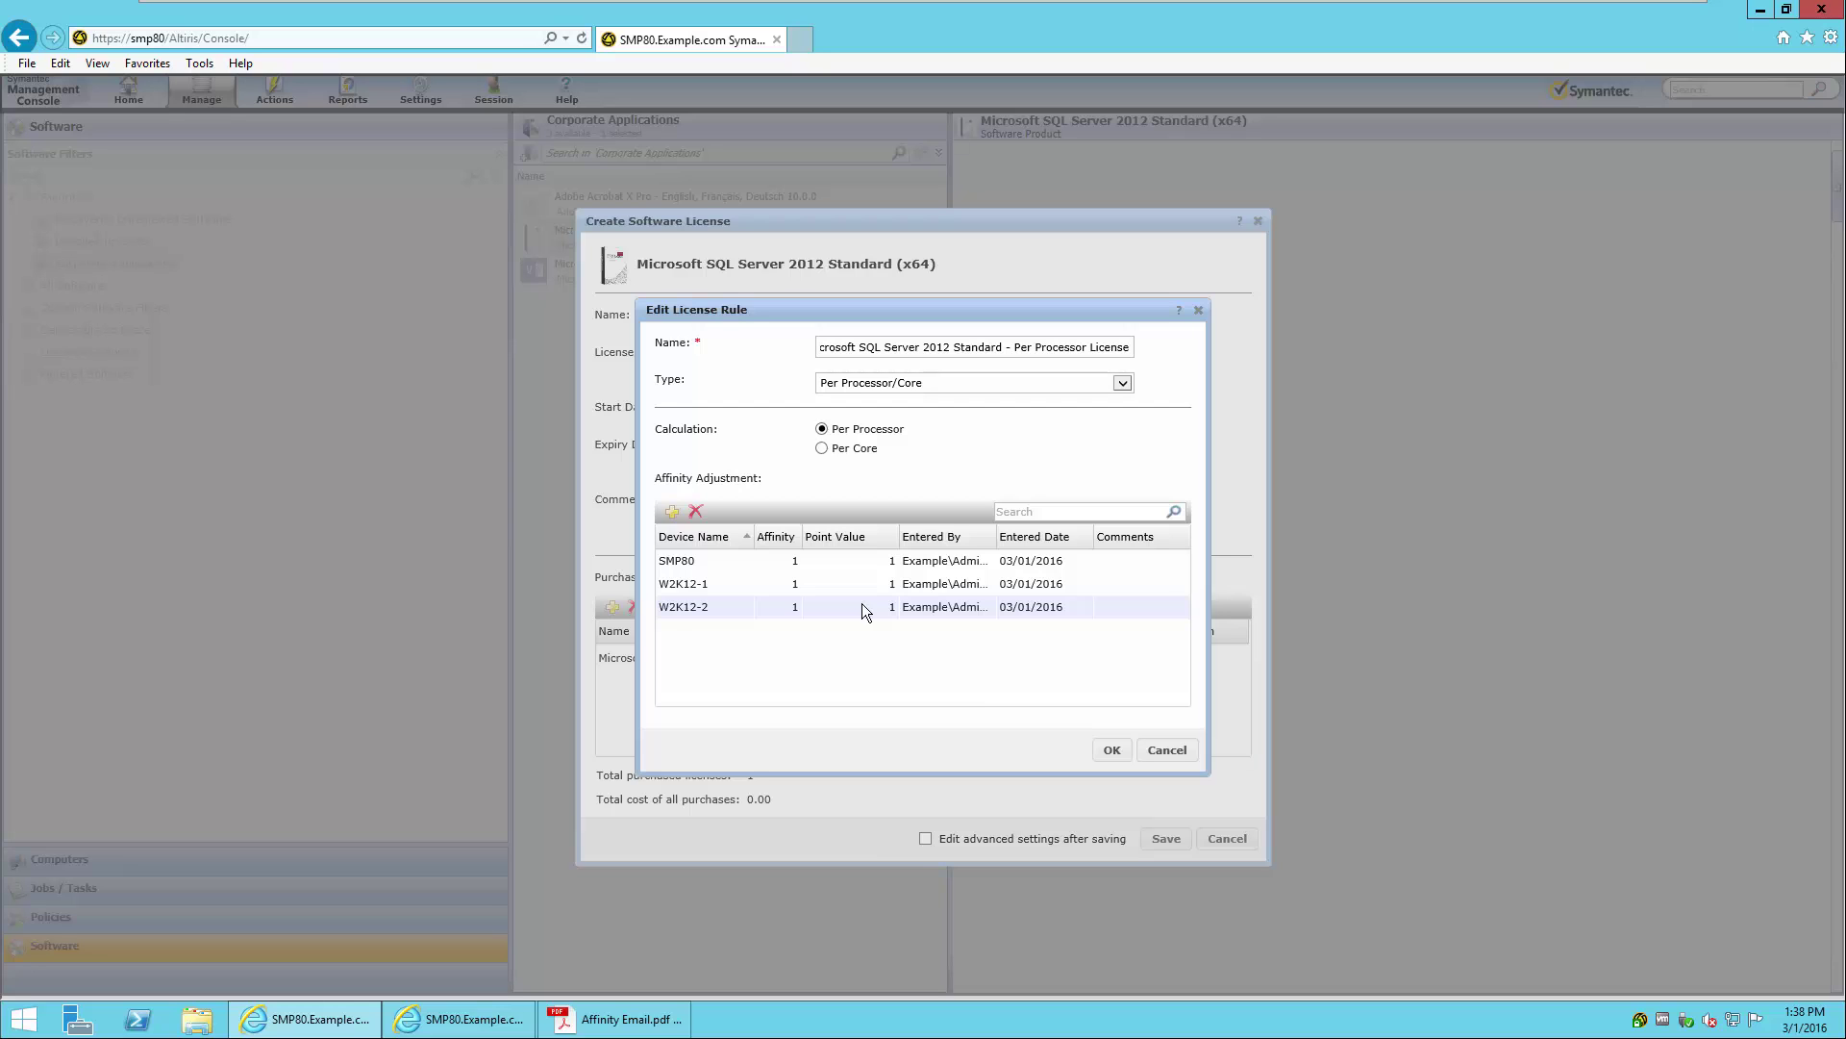
{"action": "left_click", "coordinate": [1112, 750]}
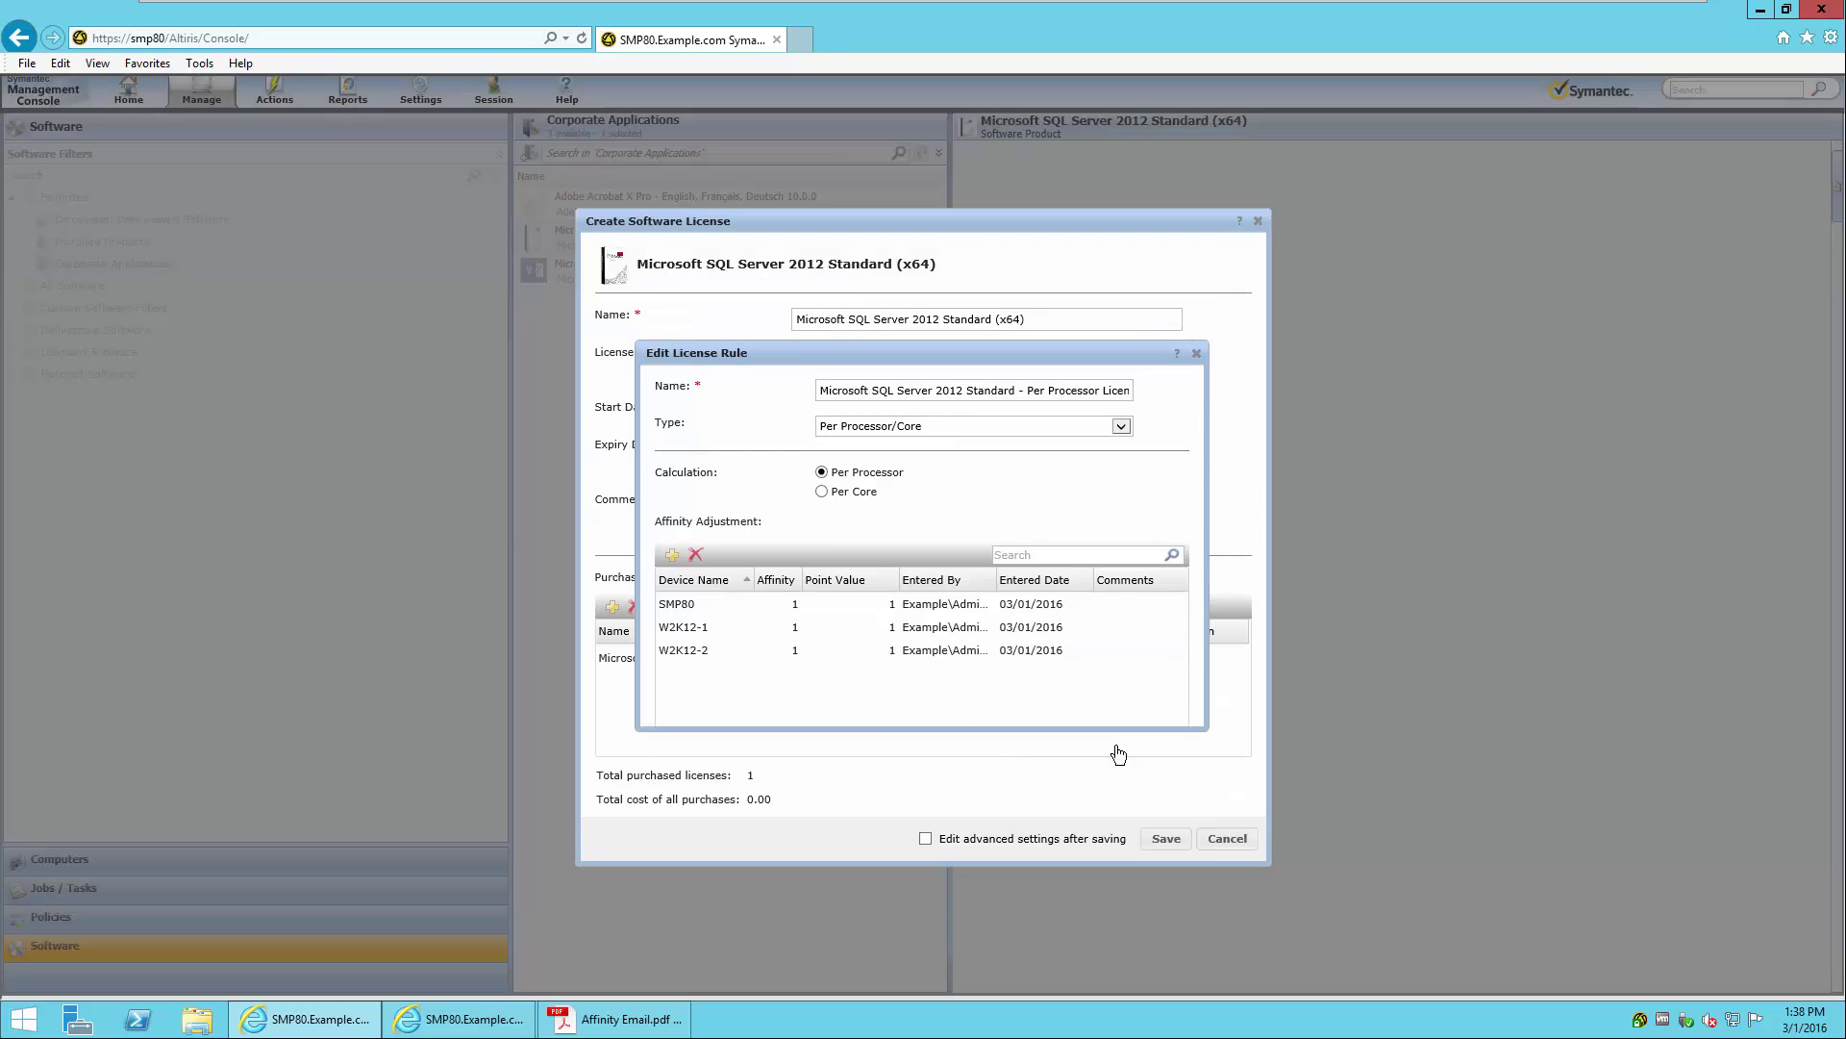
Step: Save the new license, then record a purchase of 5 licenses with total cost 55895.50
{"action": "left_click", "coordinate": [1167, 844]}
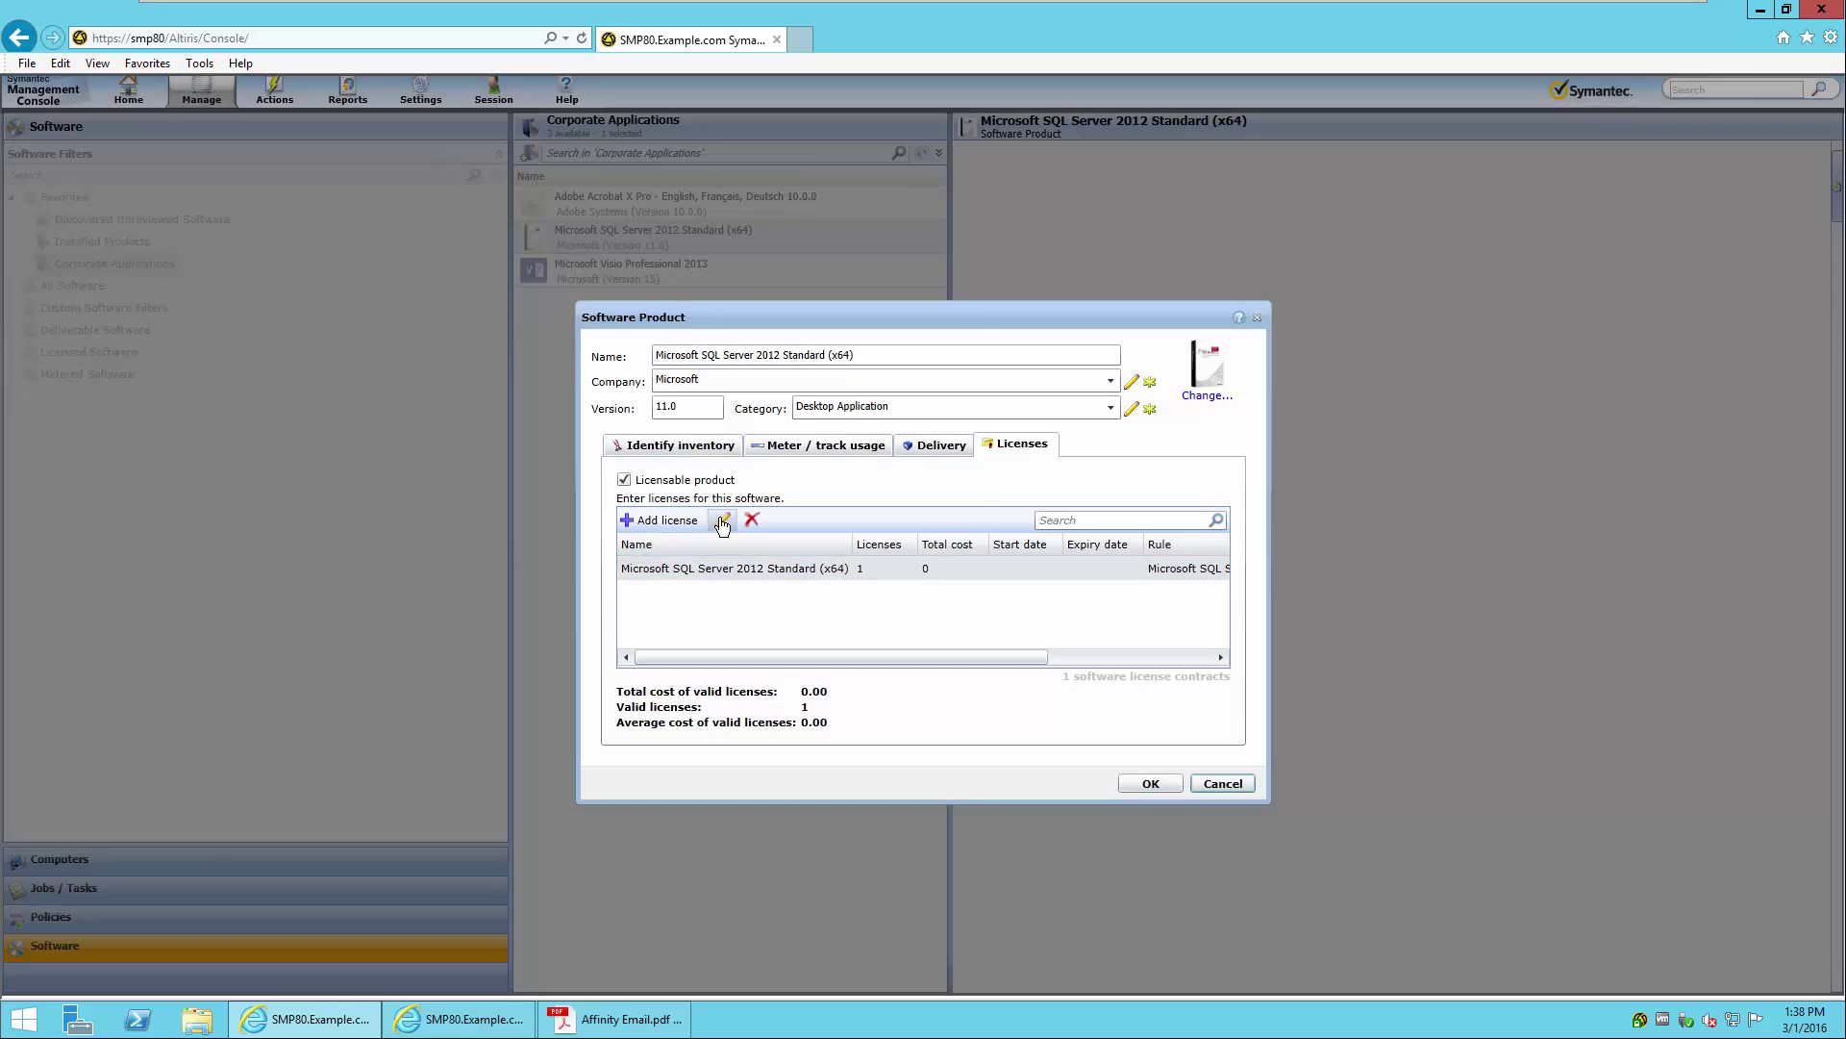
{"action": "left_click", "coordinate": [722, 521]}
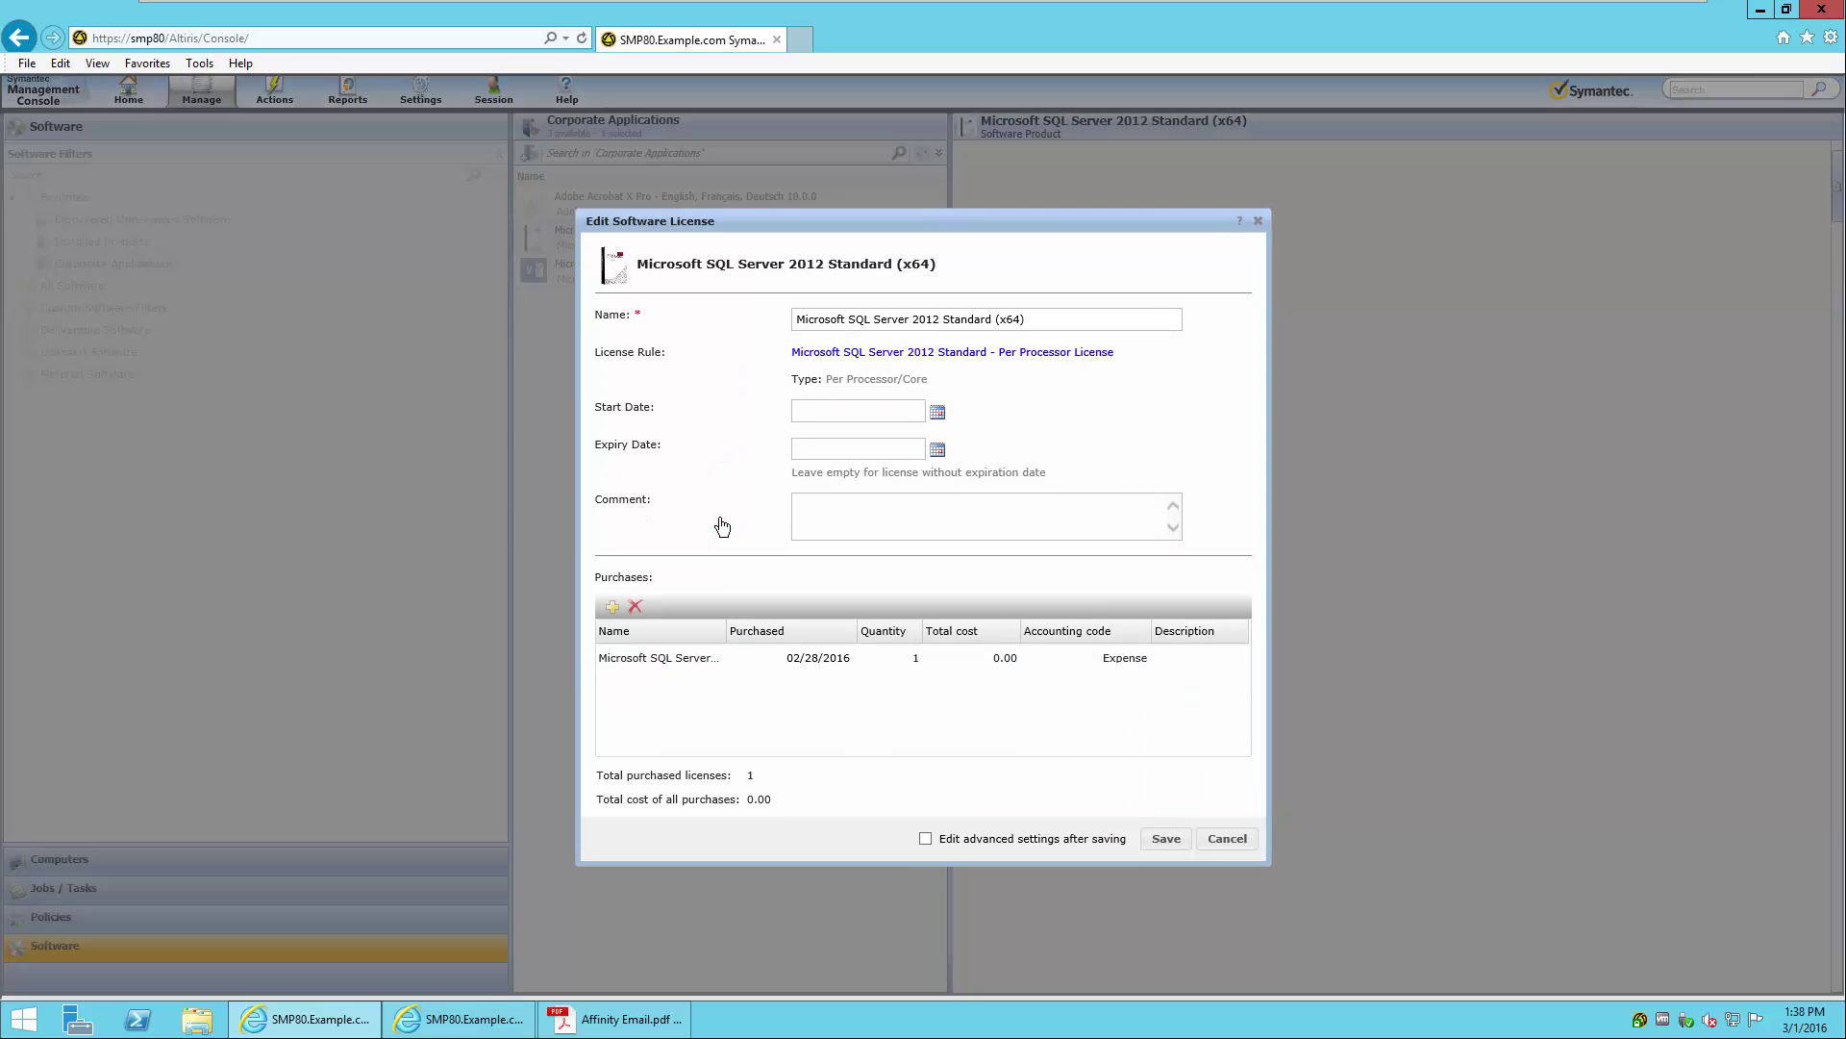
{"action": "left_click", "coordinate": [903, 662]}
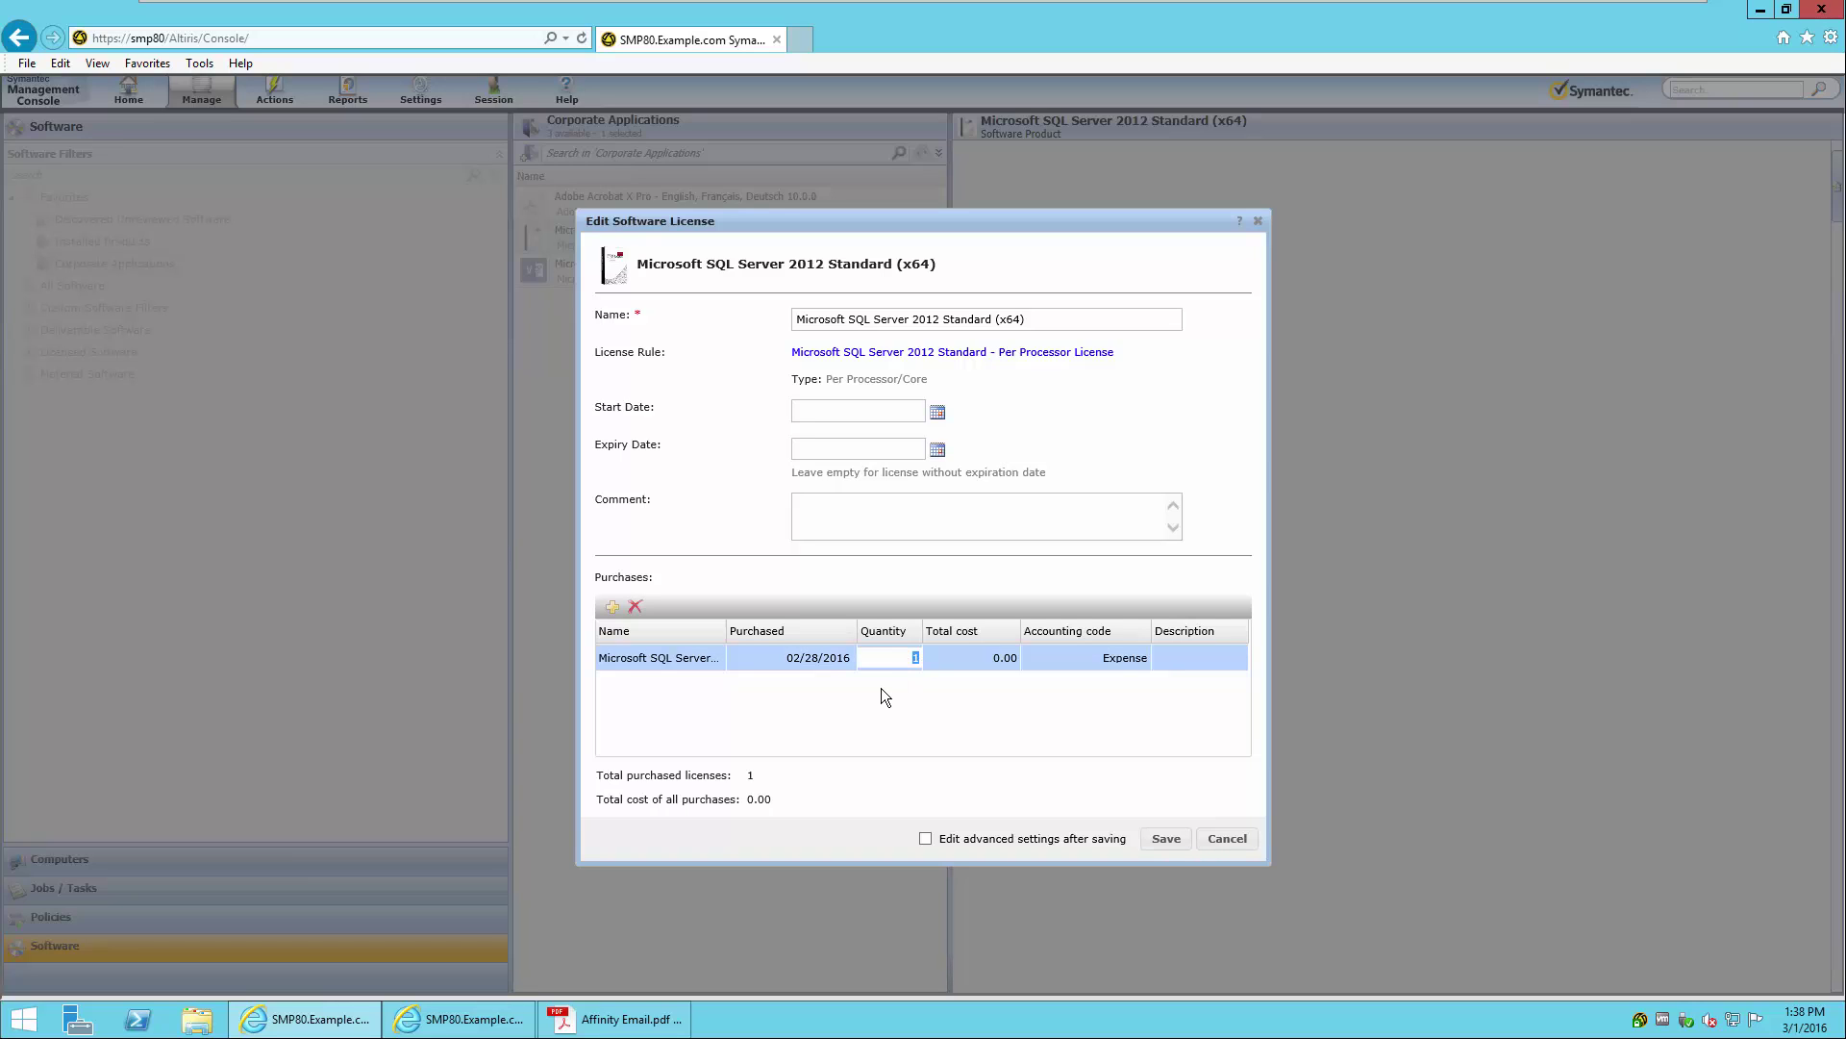
{"action": "key", "text": "Return"}
{"action": "left_click", "coordinate": [974, 657]}
{"action": "type", "text": "55895.50"}
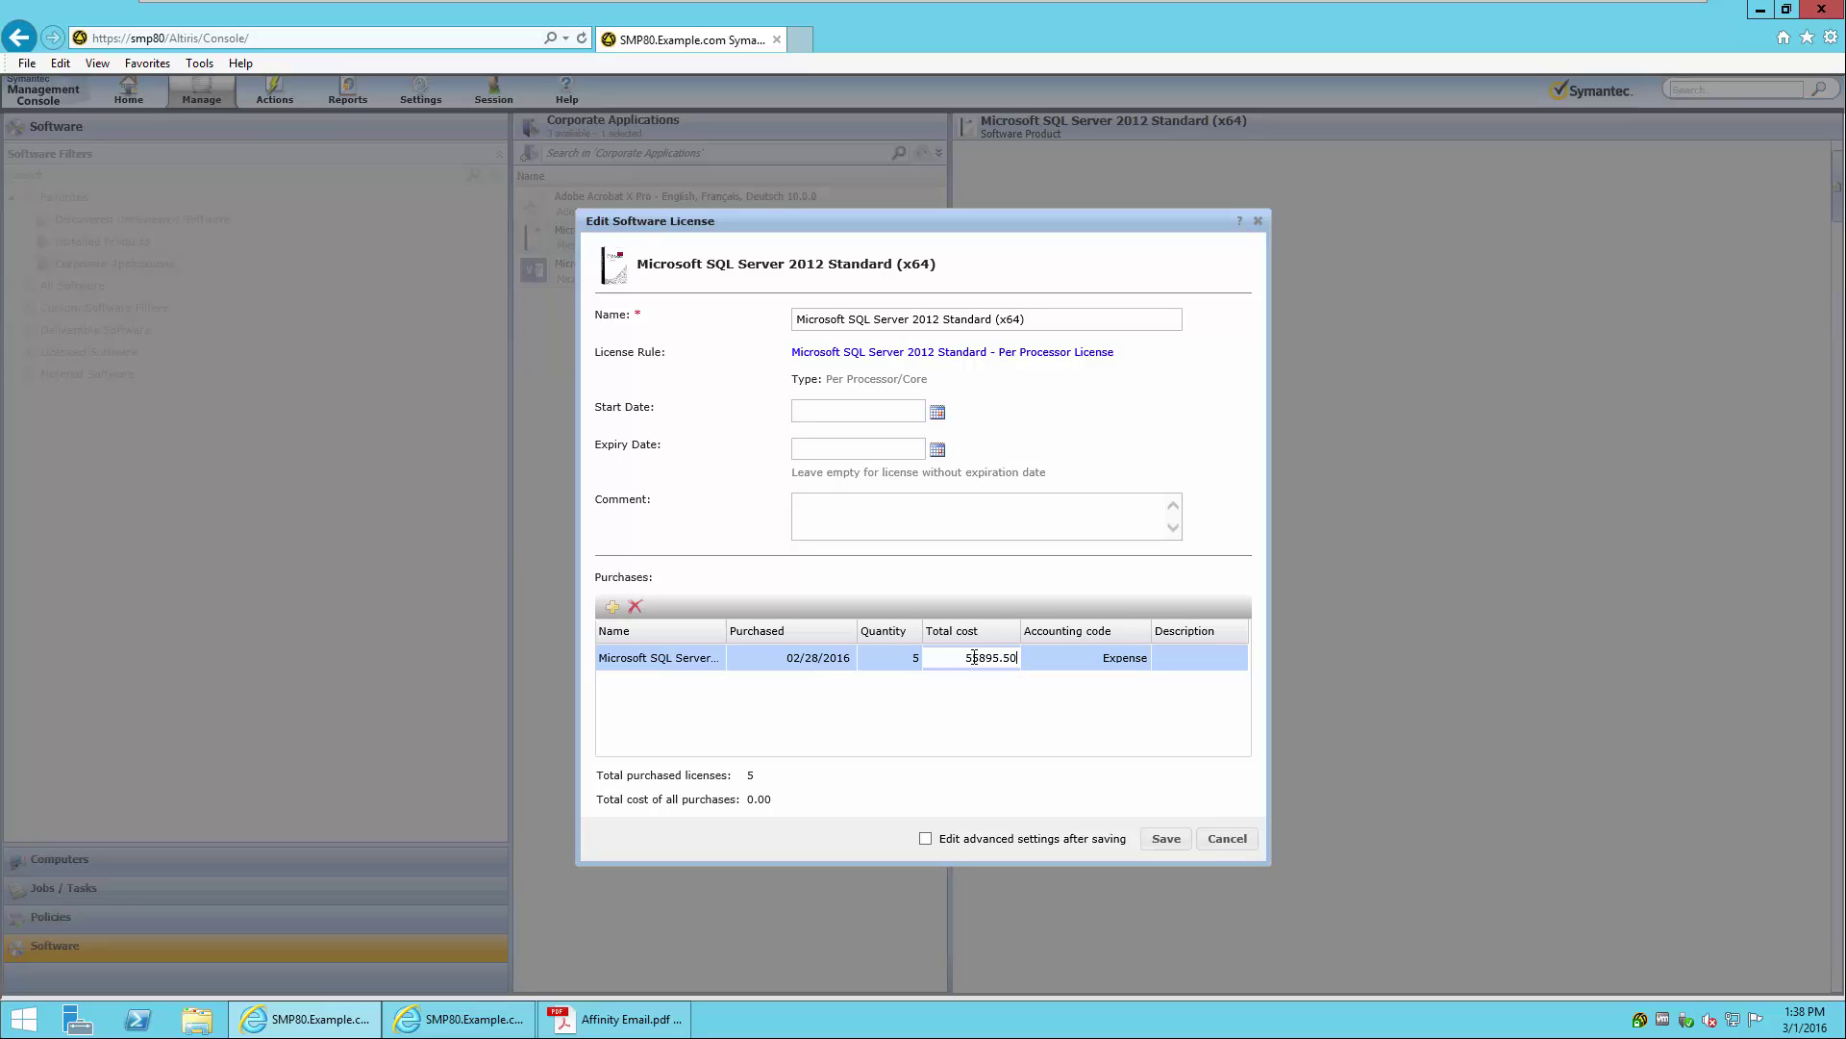
{"action": "key", "text": "Return"}
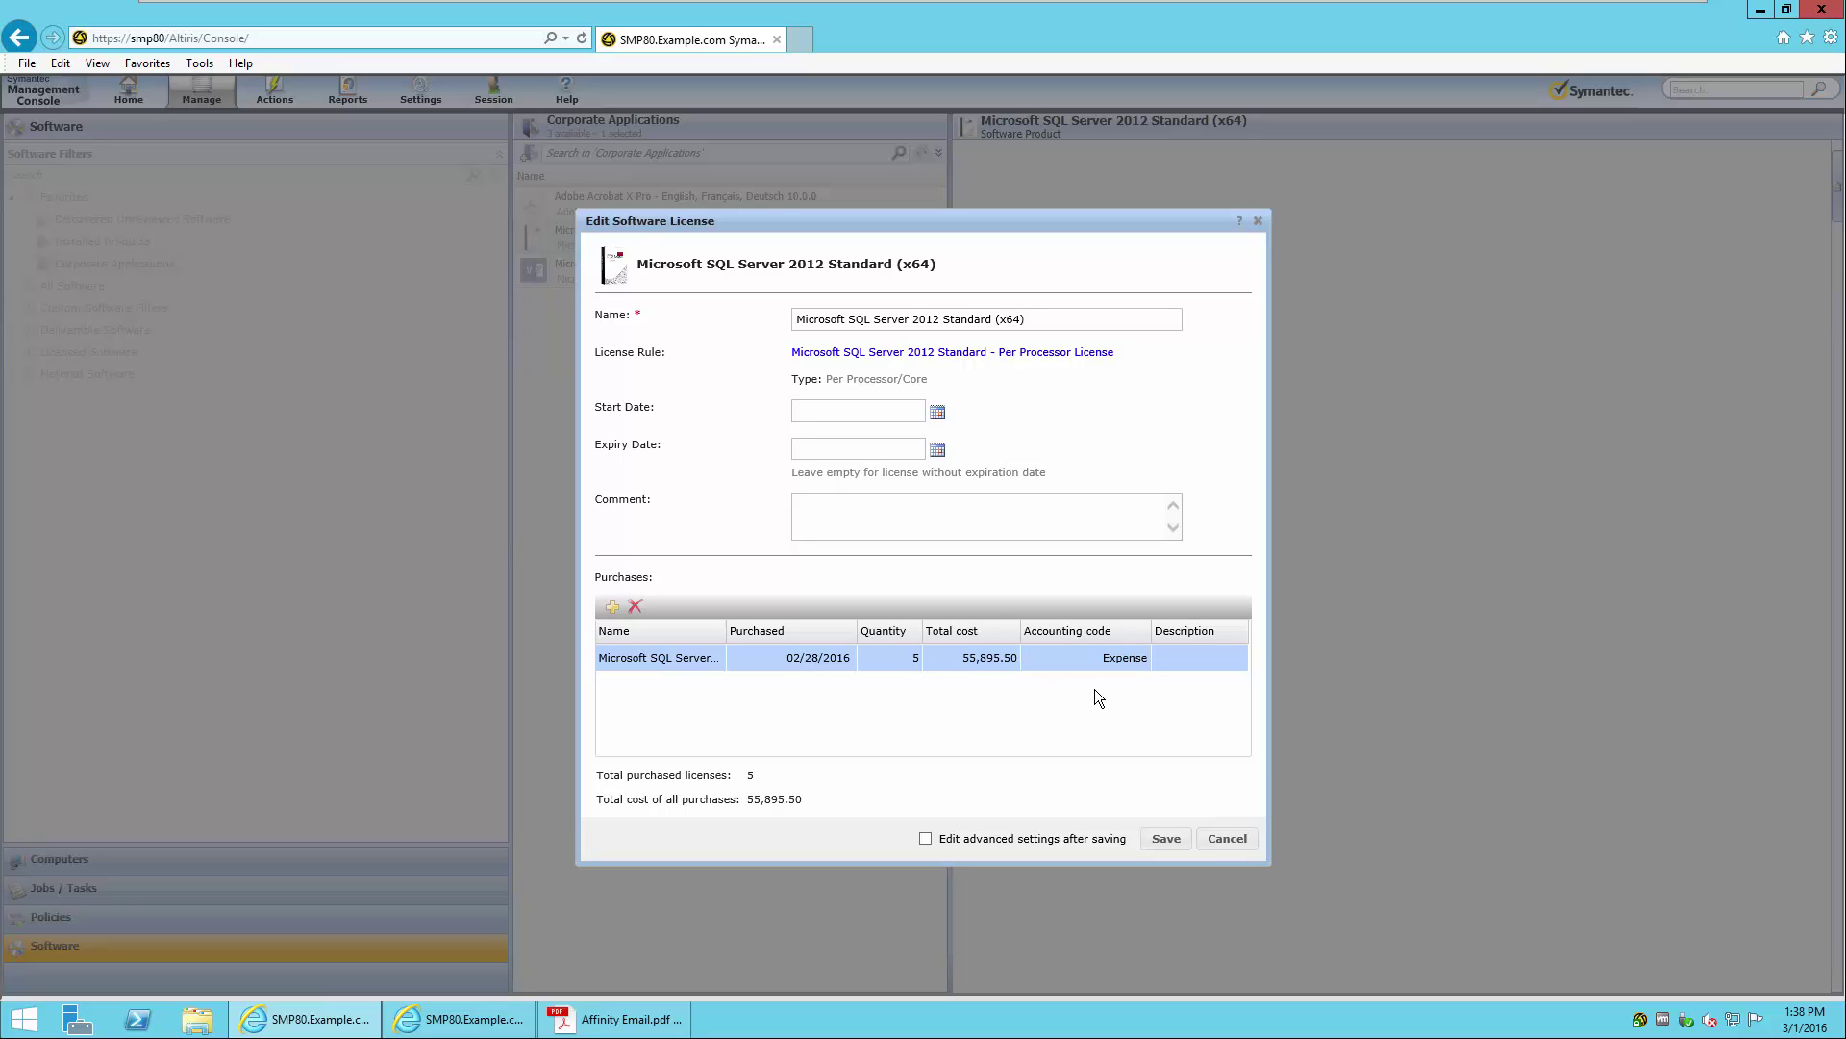
Step: Set the license Start Date to 03/01/2016 and Expiry Date to 03/01/2019, then save
{"action": "left_click", "coordinate": [939, 412]}
{"action": "left_click", "coordinate": [868, 492]}
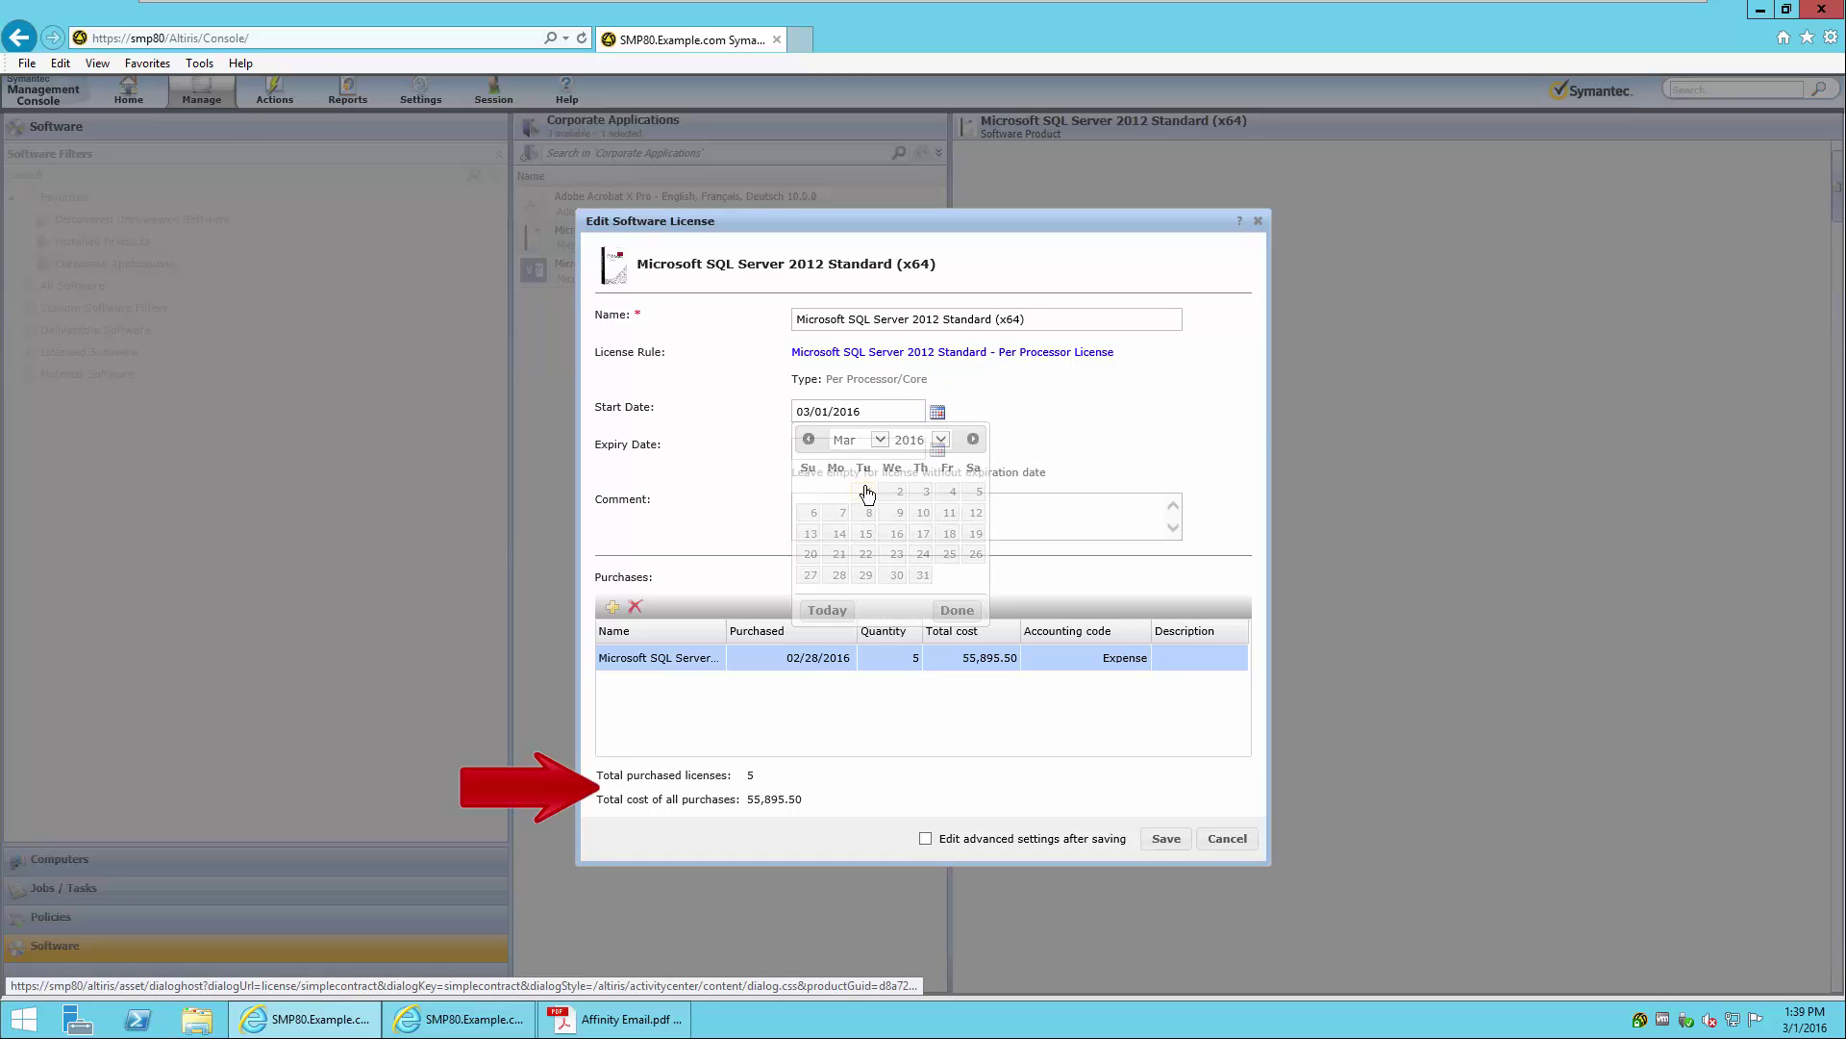
{"action": "left_click", "coordinate": [937, 451]}
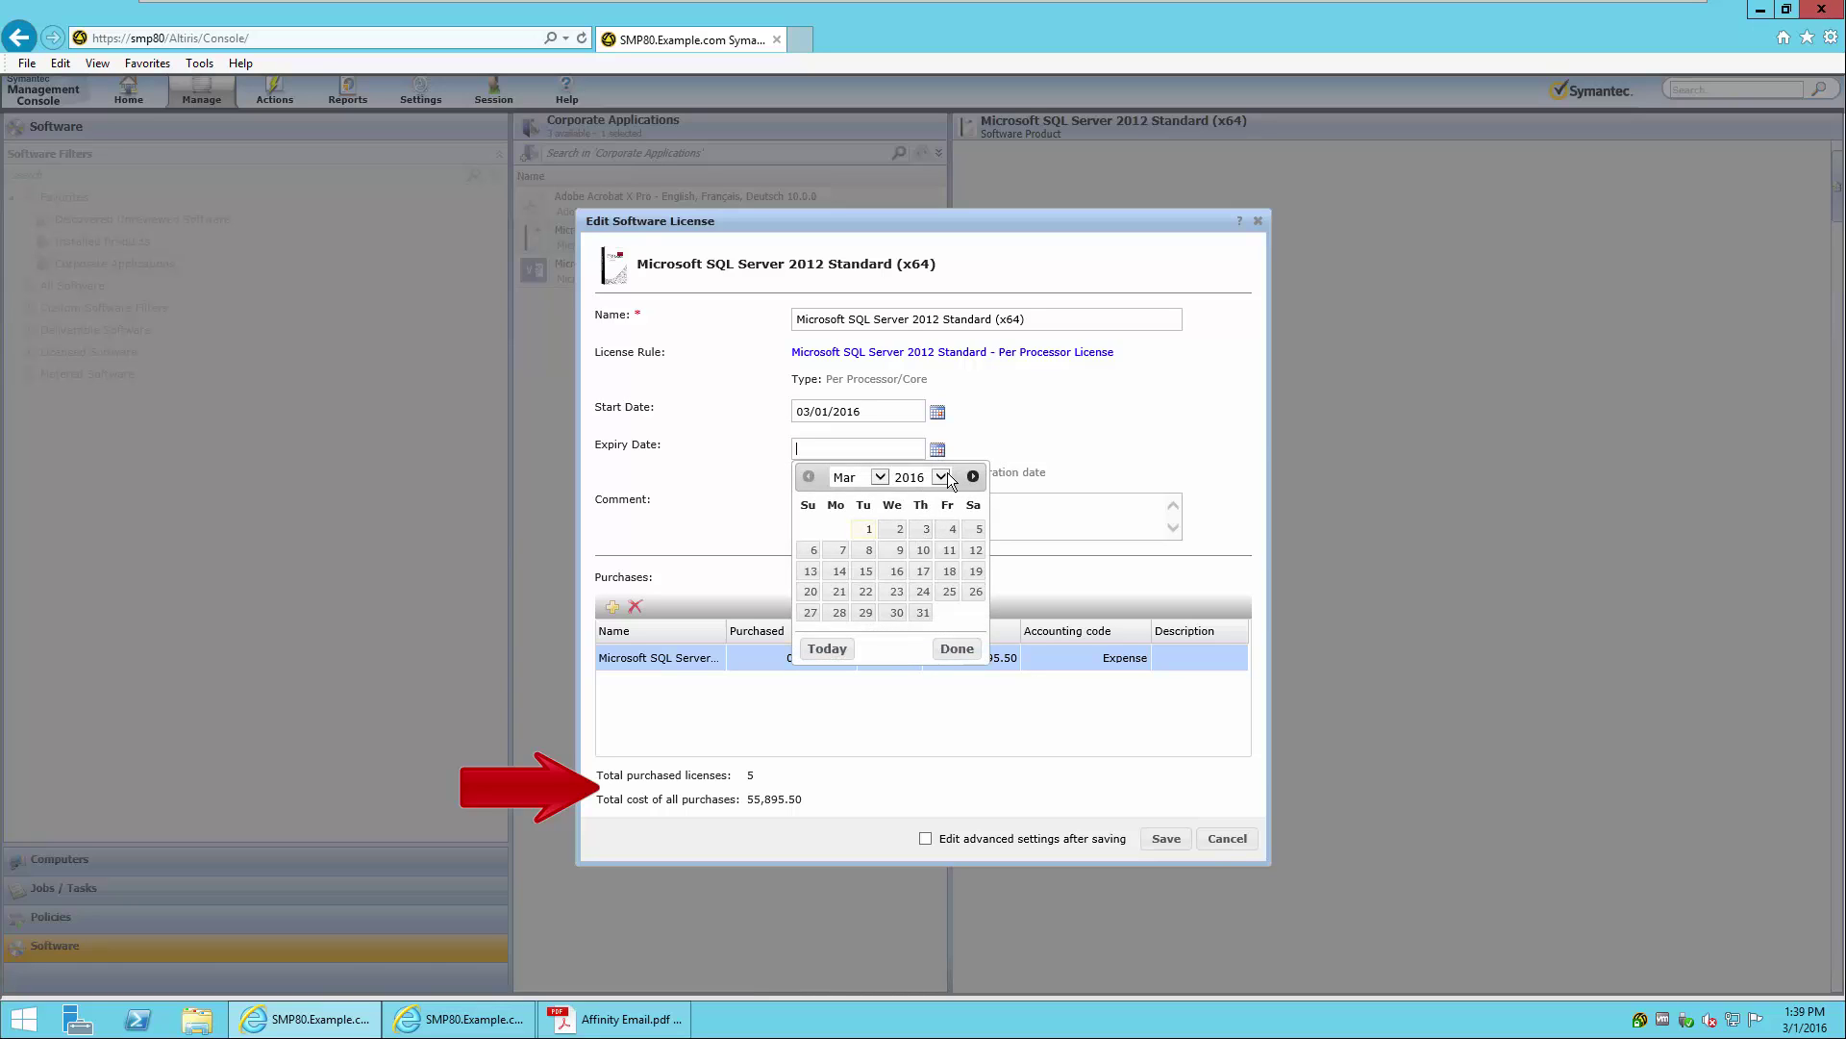
{"action": "left_click", "coordinate": [940, 477]}
{"action": "left_click", "coordinate": [931, 520]}
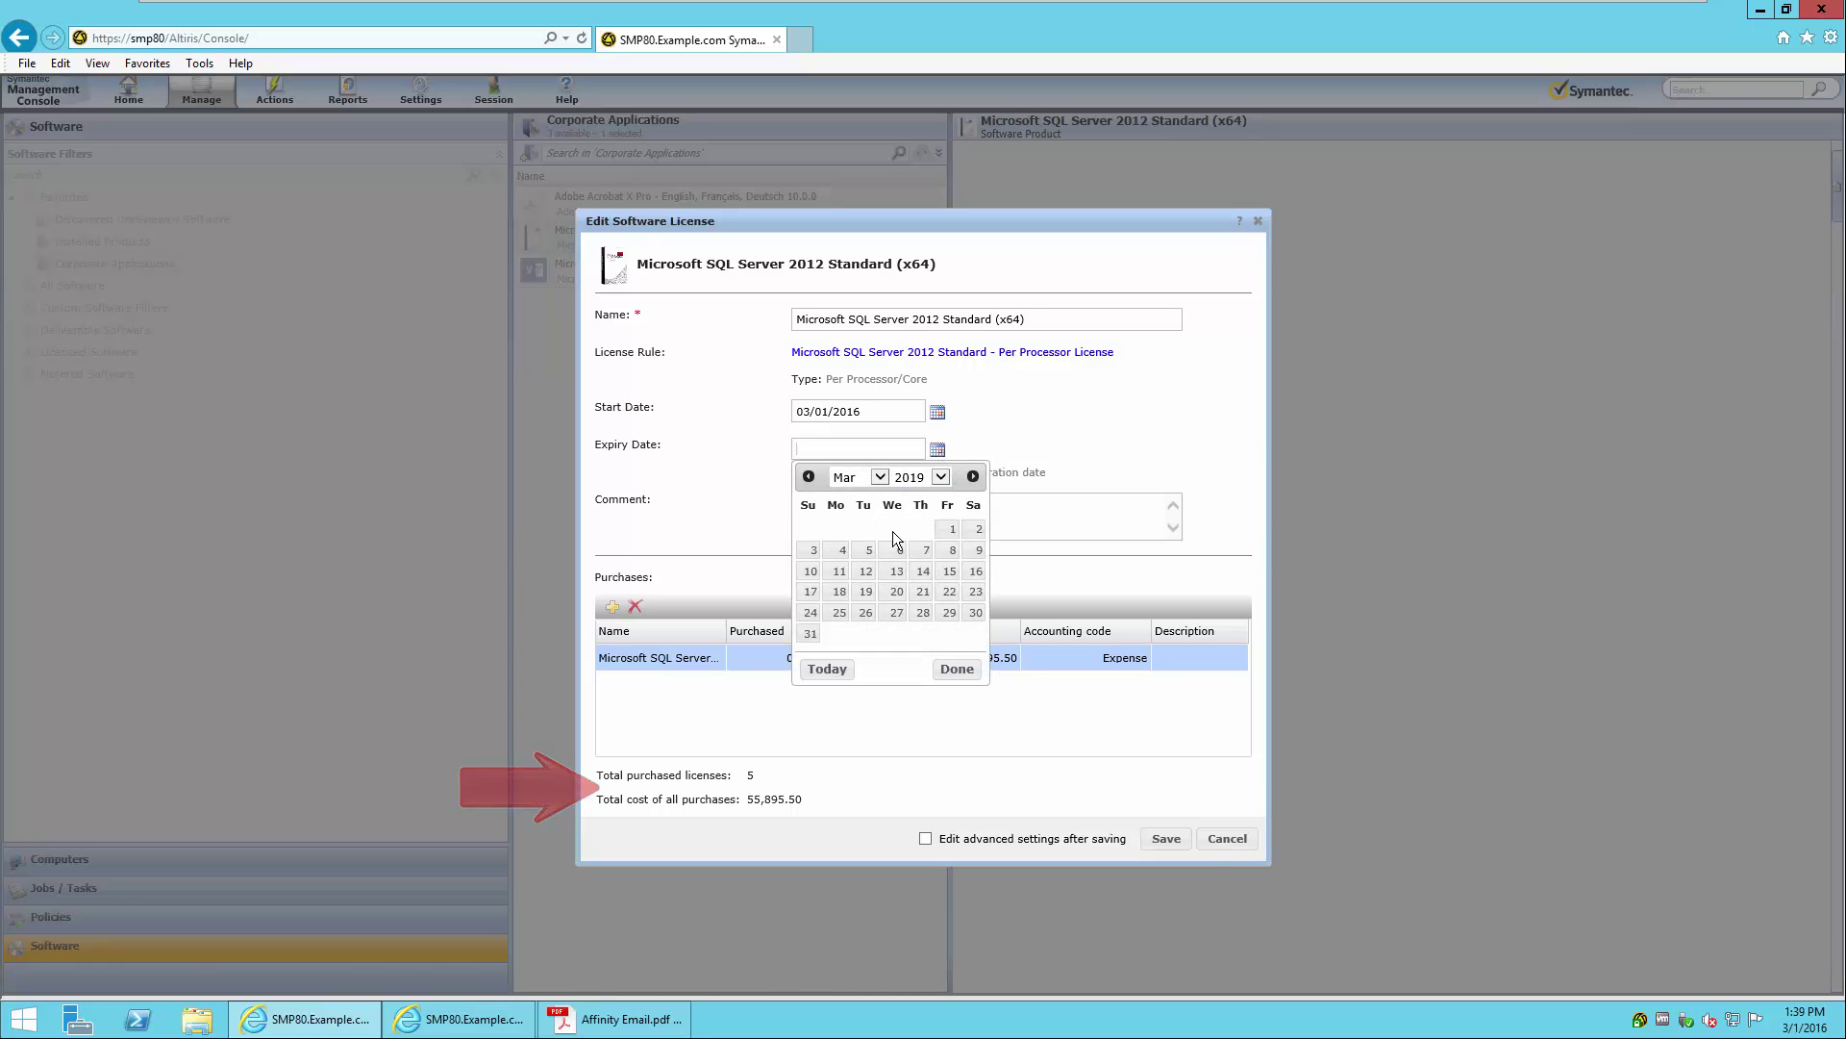
{"action": "left_click", "coordinate": [950, 529]}
{"action": "left_click", "coordinate": [1166, 838]}
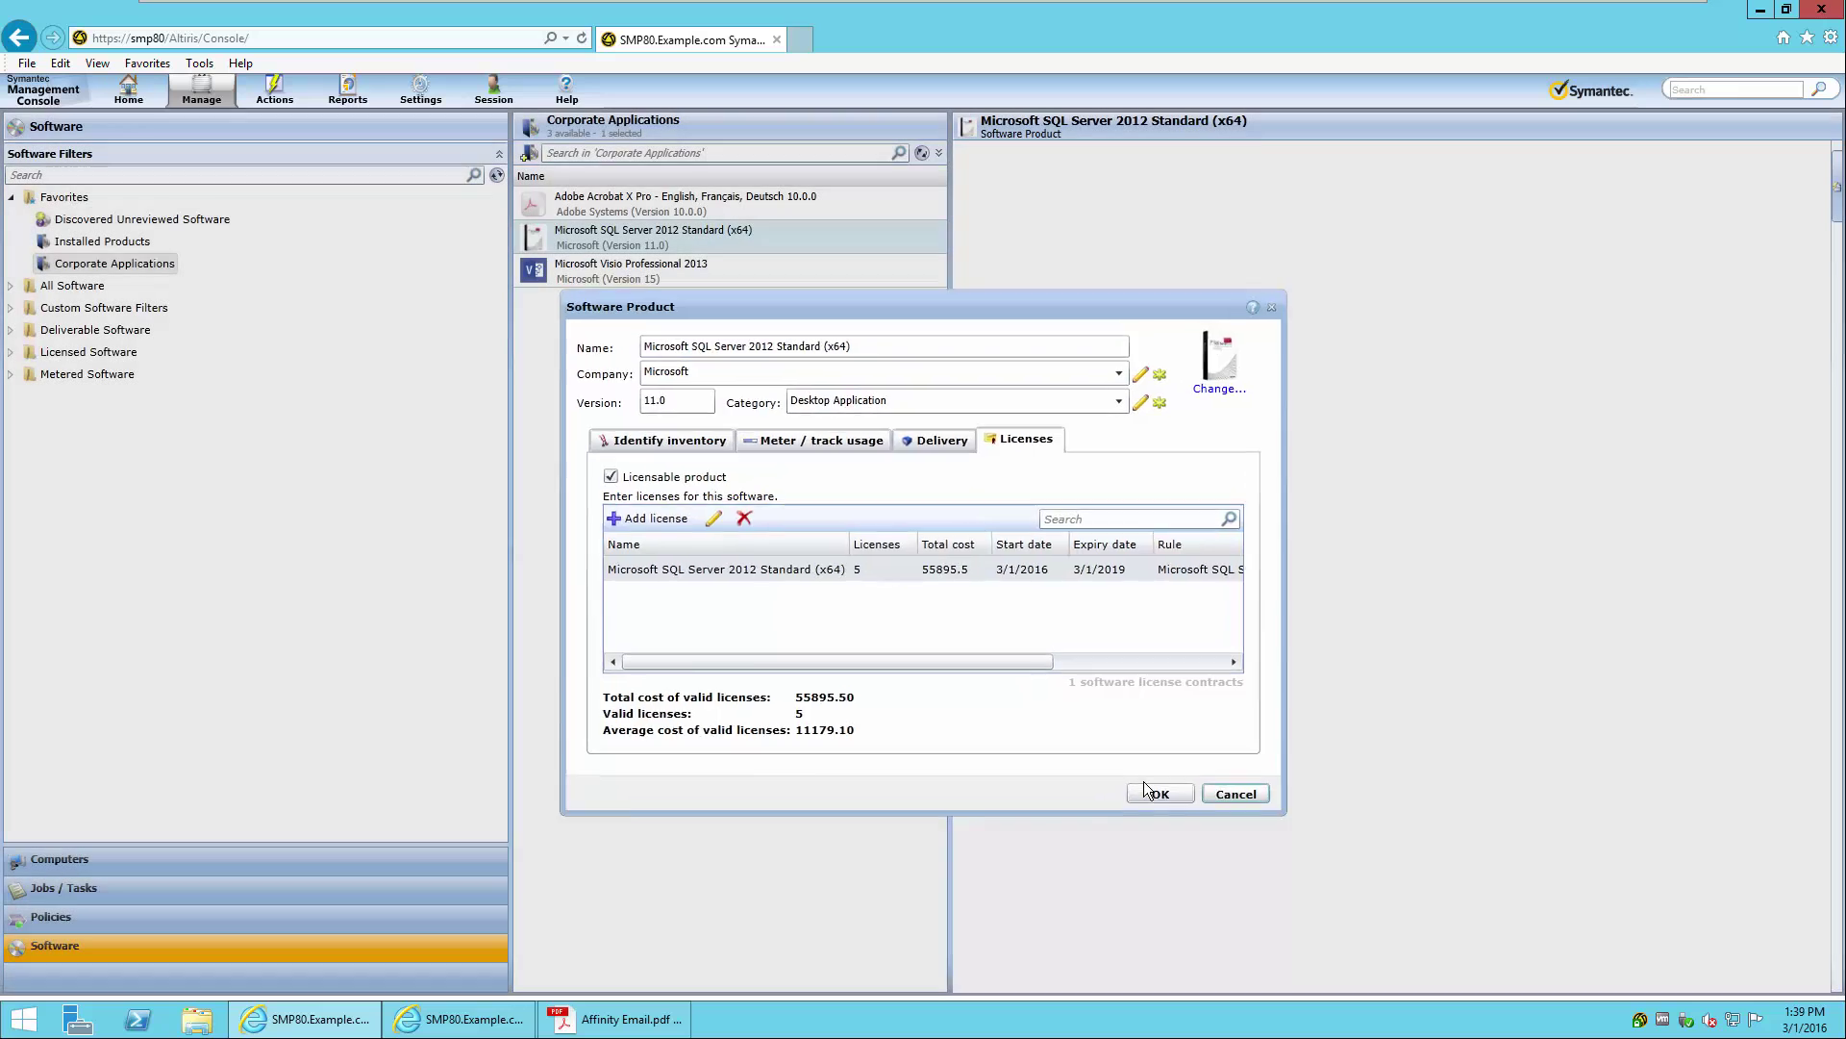
{"action": "left_click", "coordinate": [1154, 793]}
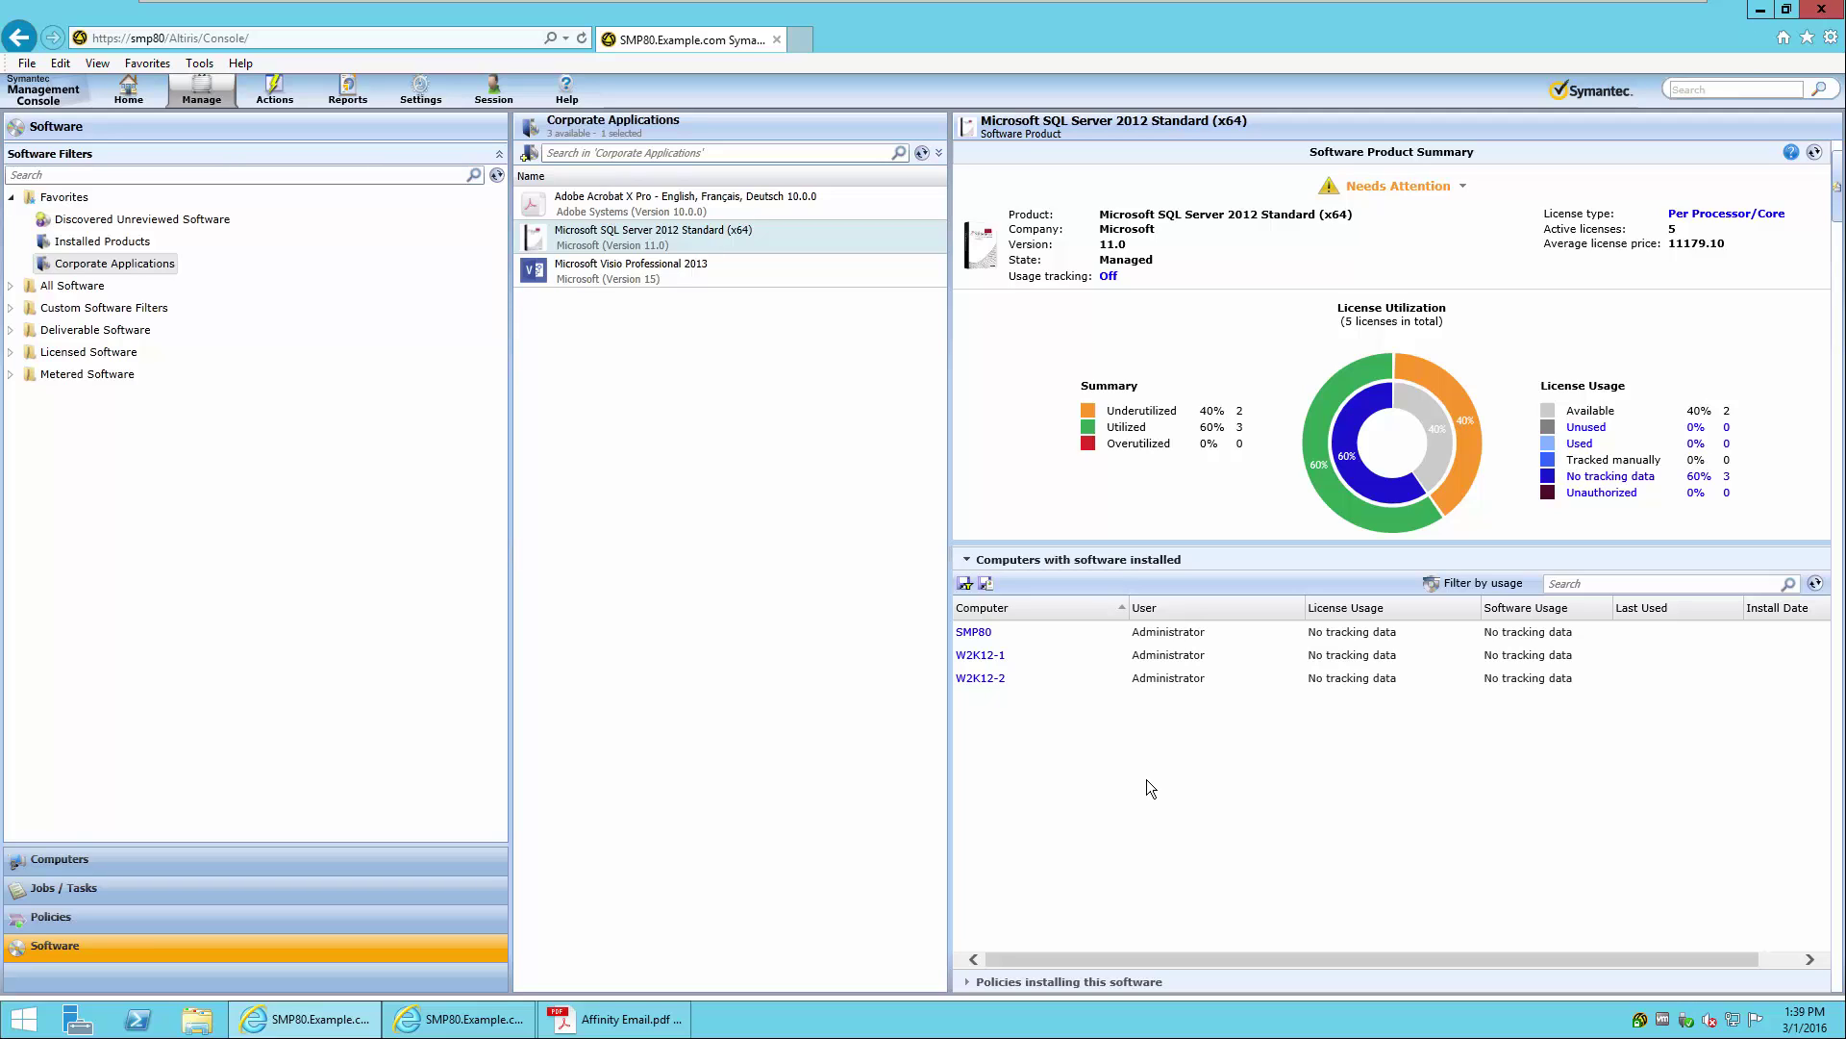
{"action": "mouse_move", "coordinate": [1399, 186]}
{"action": "mouse_move", "coordinate": [1330, 493]}
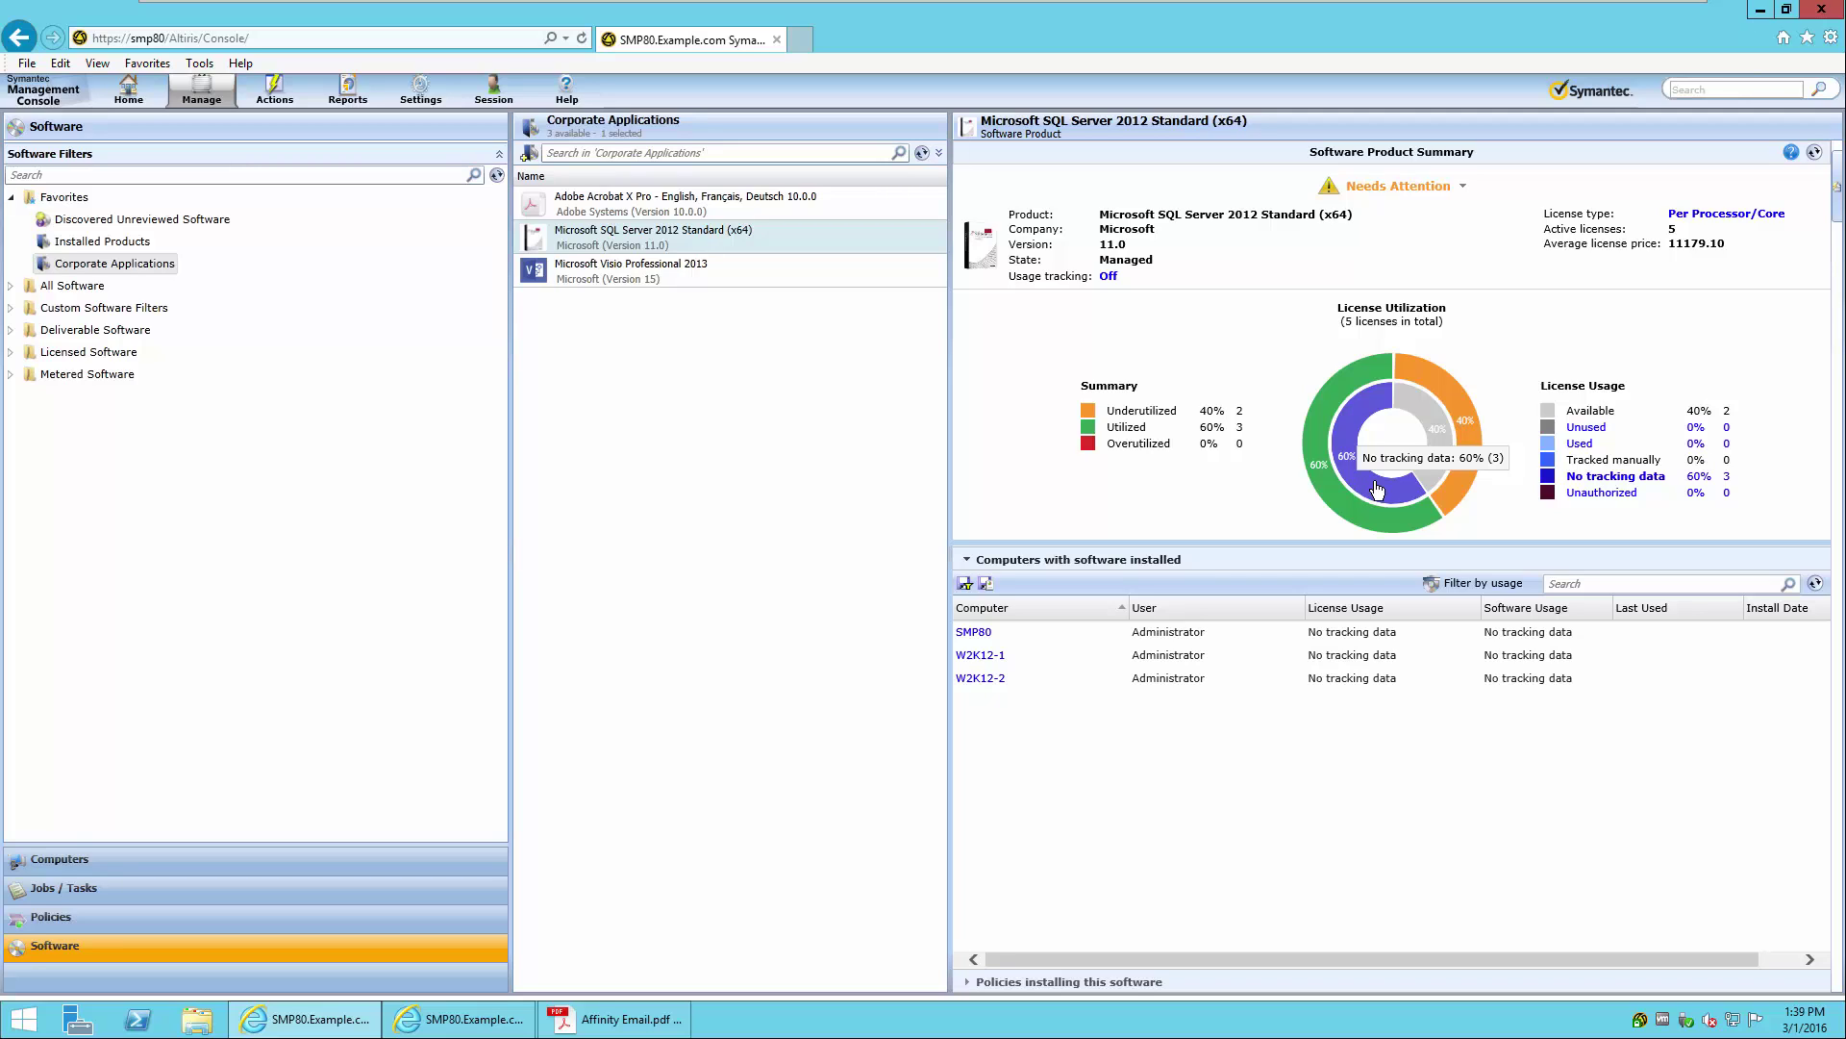
{"action": "mouse_move", "coordinate": [1429, 462]}
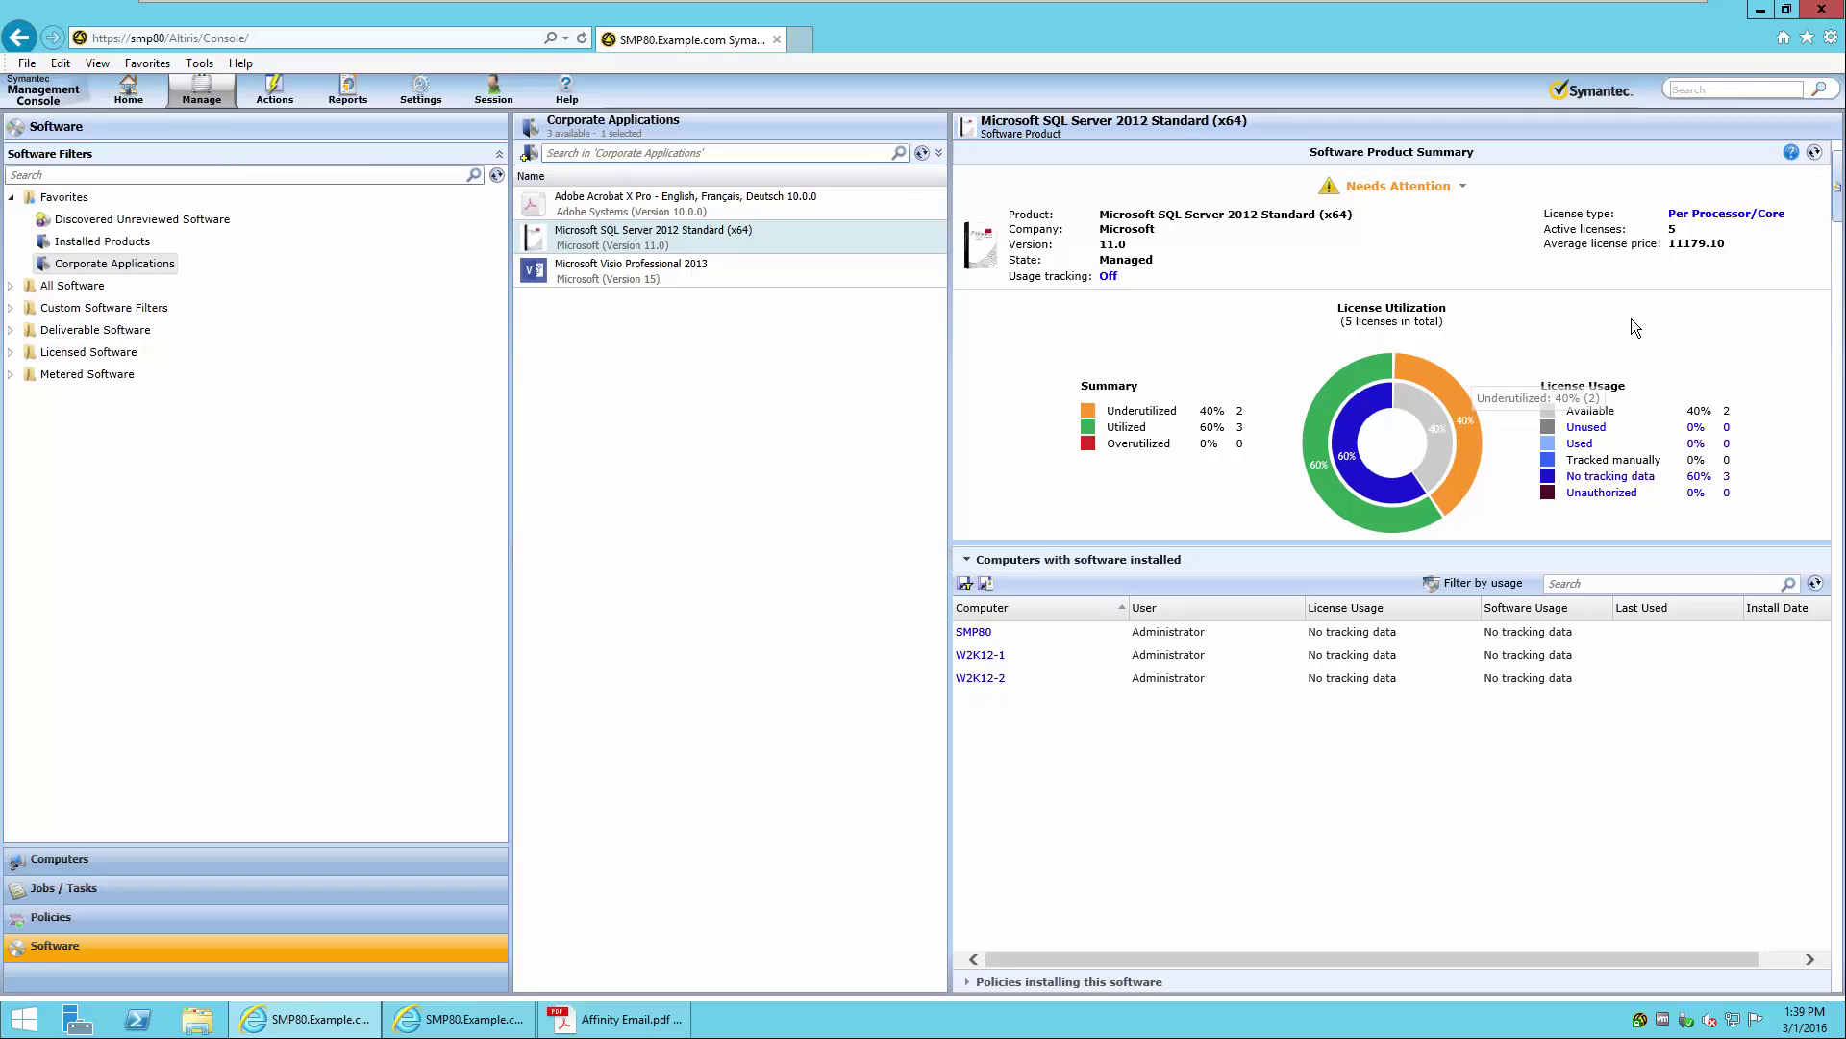
Step: Edit the SQL Server 2012 Standard license's Expiry Date to 02/29/2016, save it and confirm
{"action": "left_click", "coordinate": [1742, 215]}
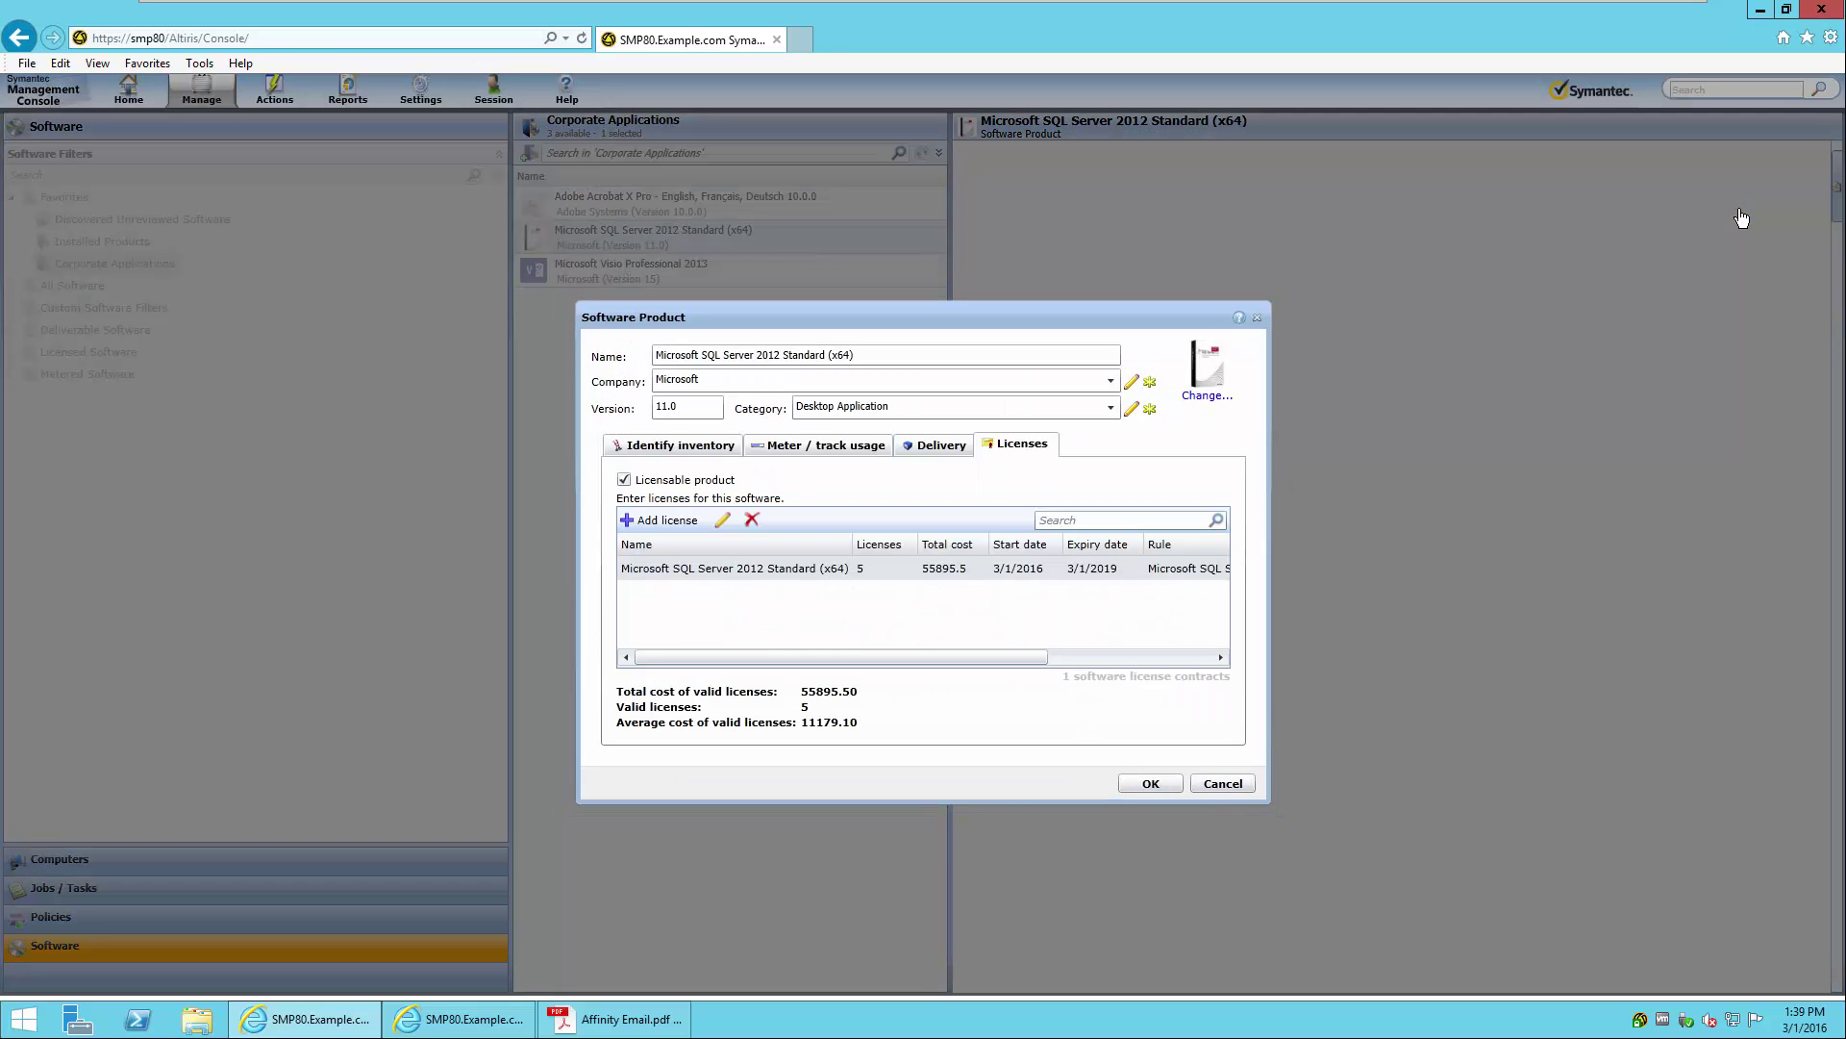
{"action": "left_click", "coordinate": [808, 569]}
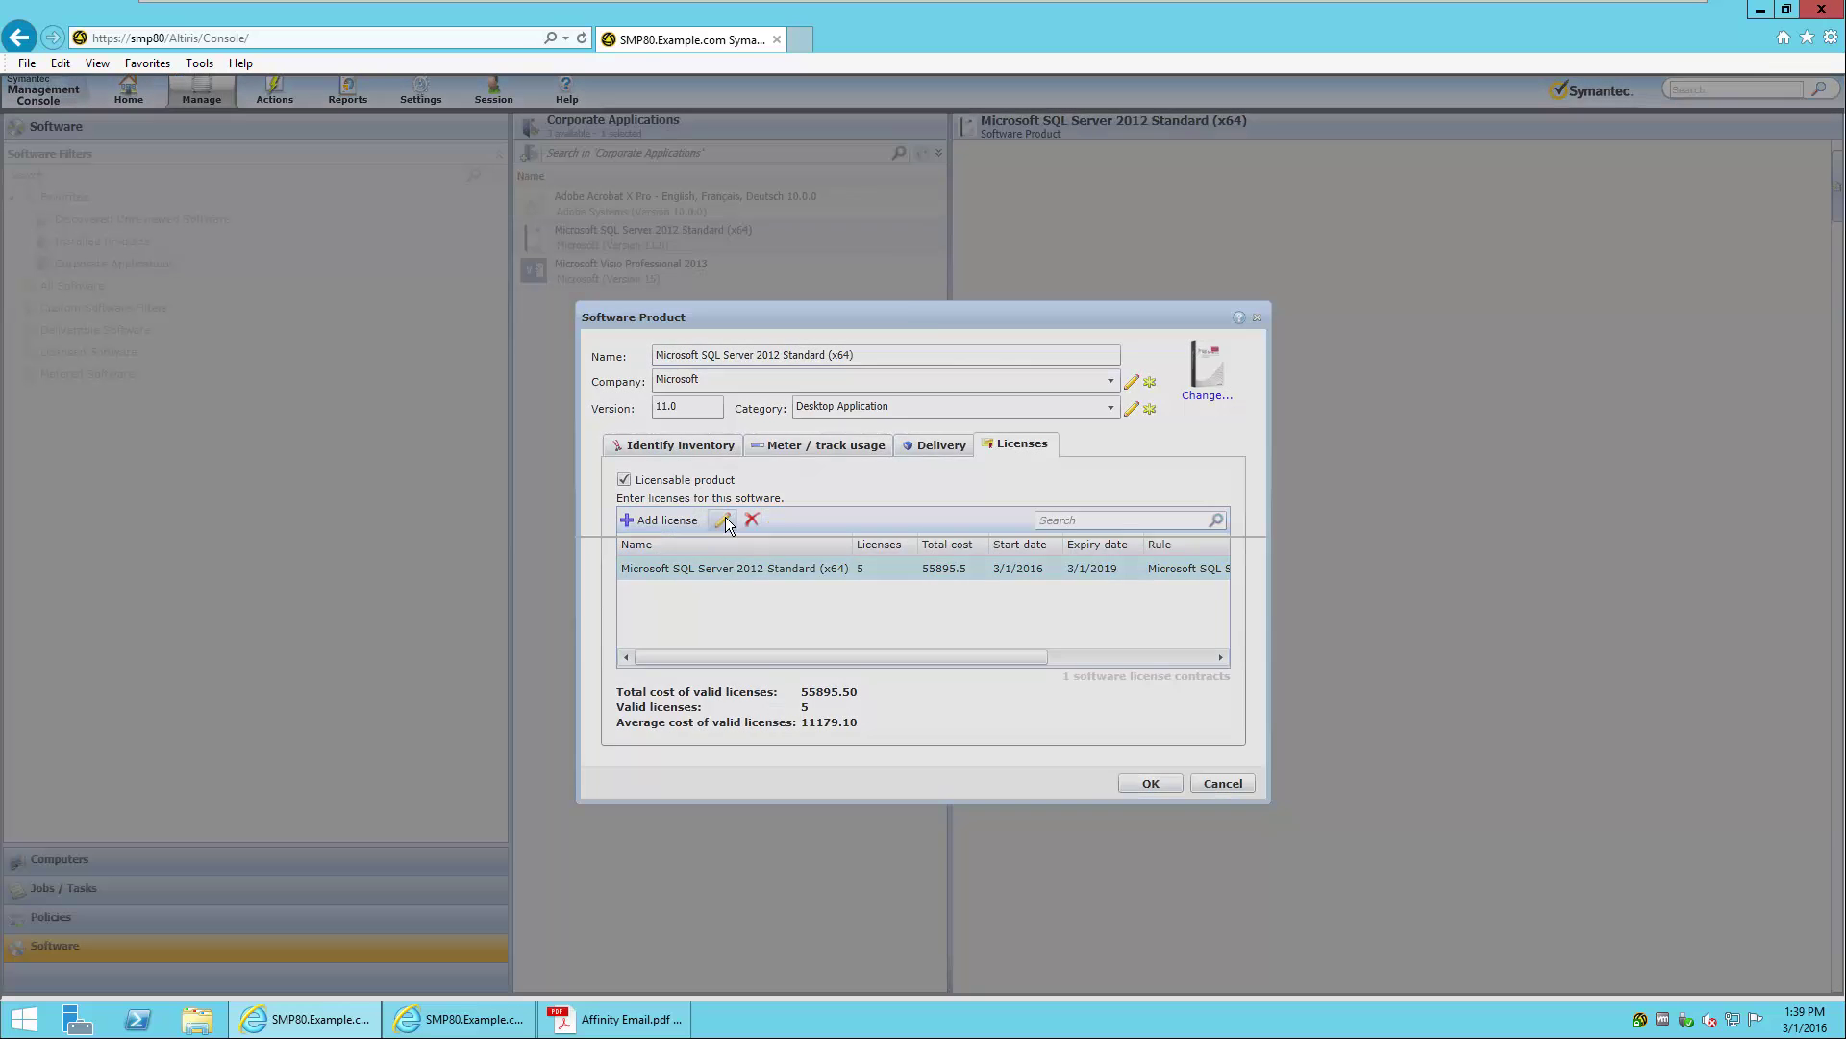
{"action": "left_click", "coordinate": [723, 520]}
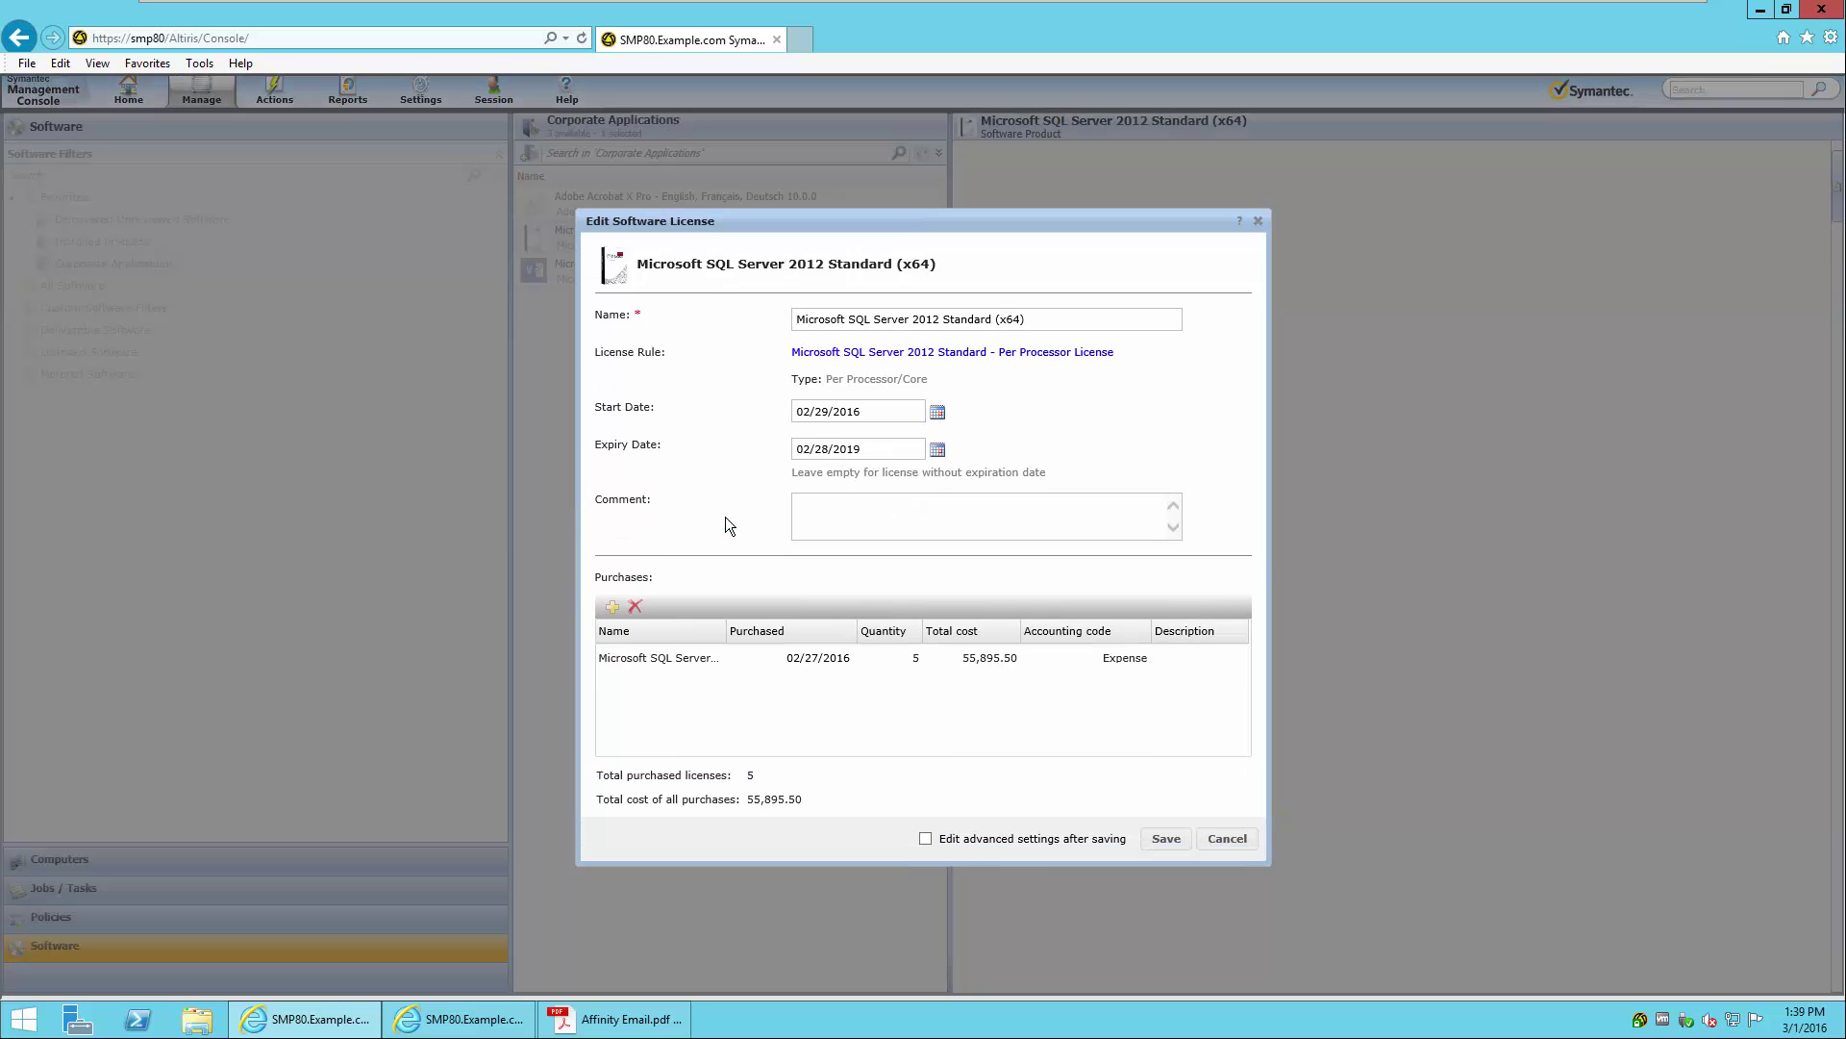
{"action": "left_click", "coordinate": [938, 451]}
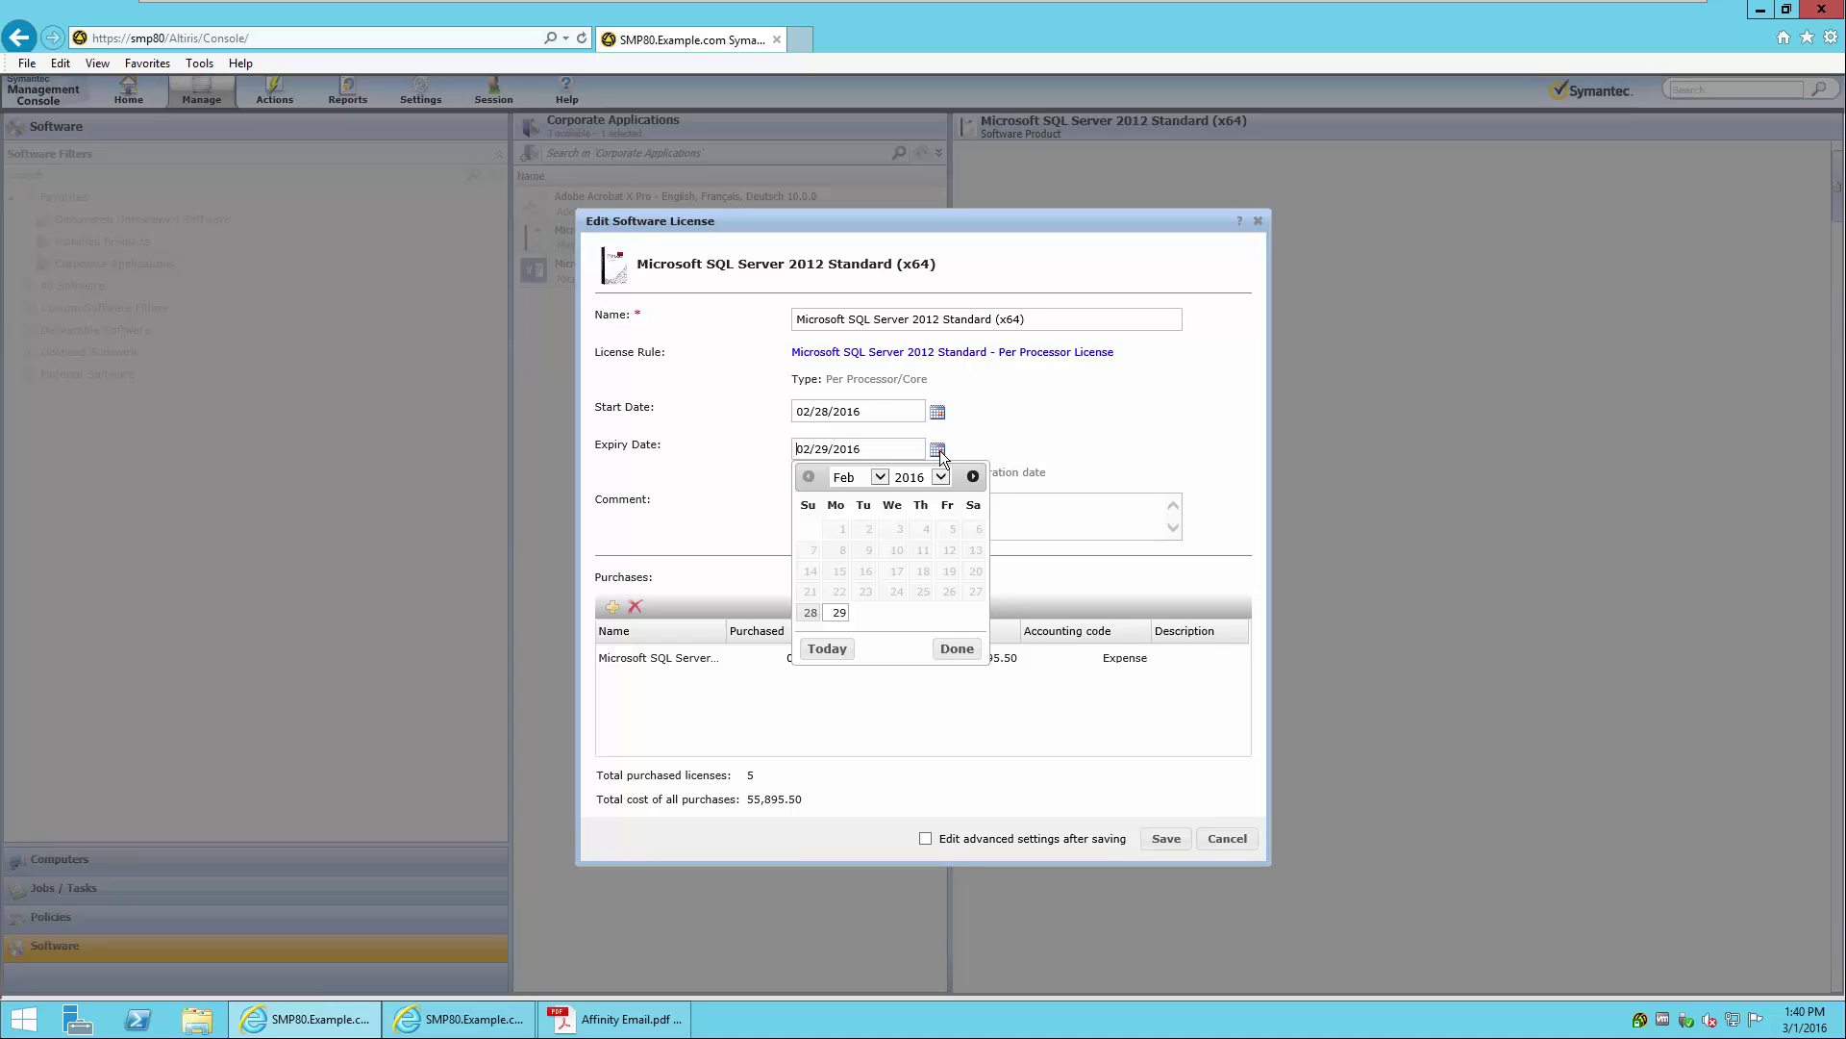
{"action": "left_click", "coordinate": [837, 613]}
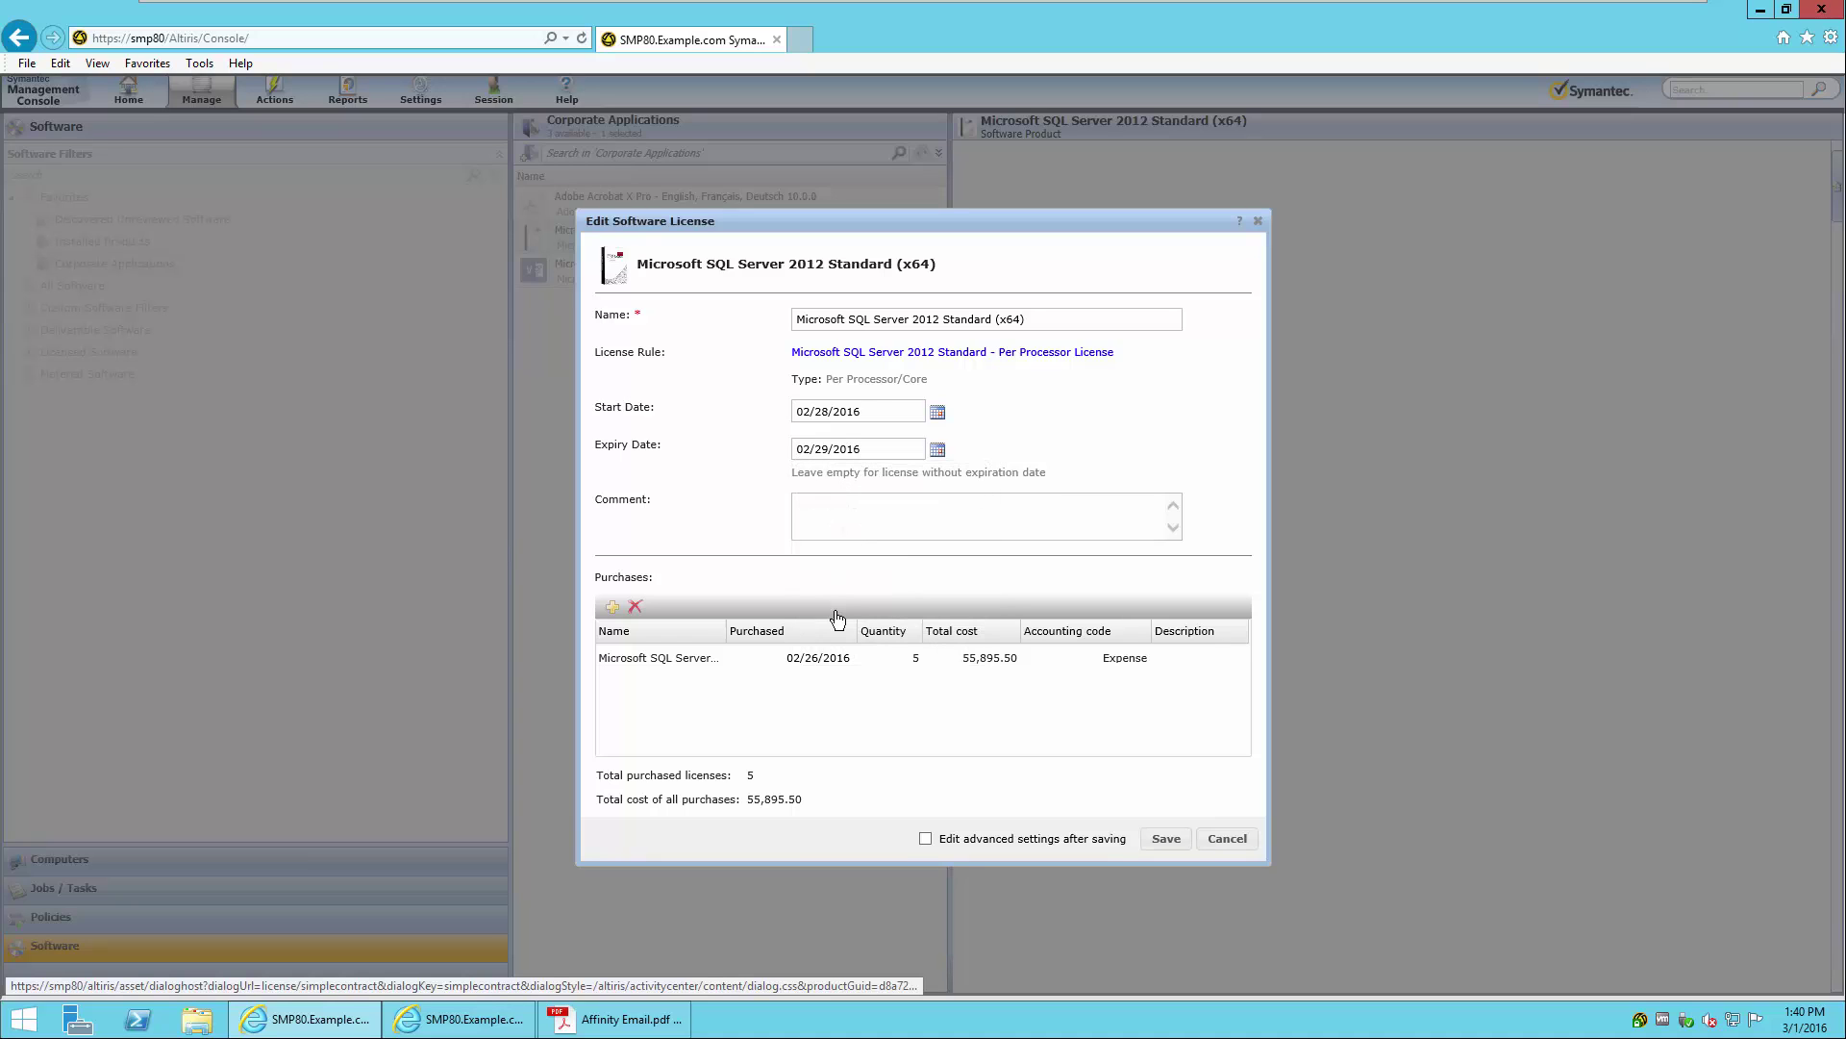
{"action": "left_click", "coordinate": [1166, 838]}
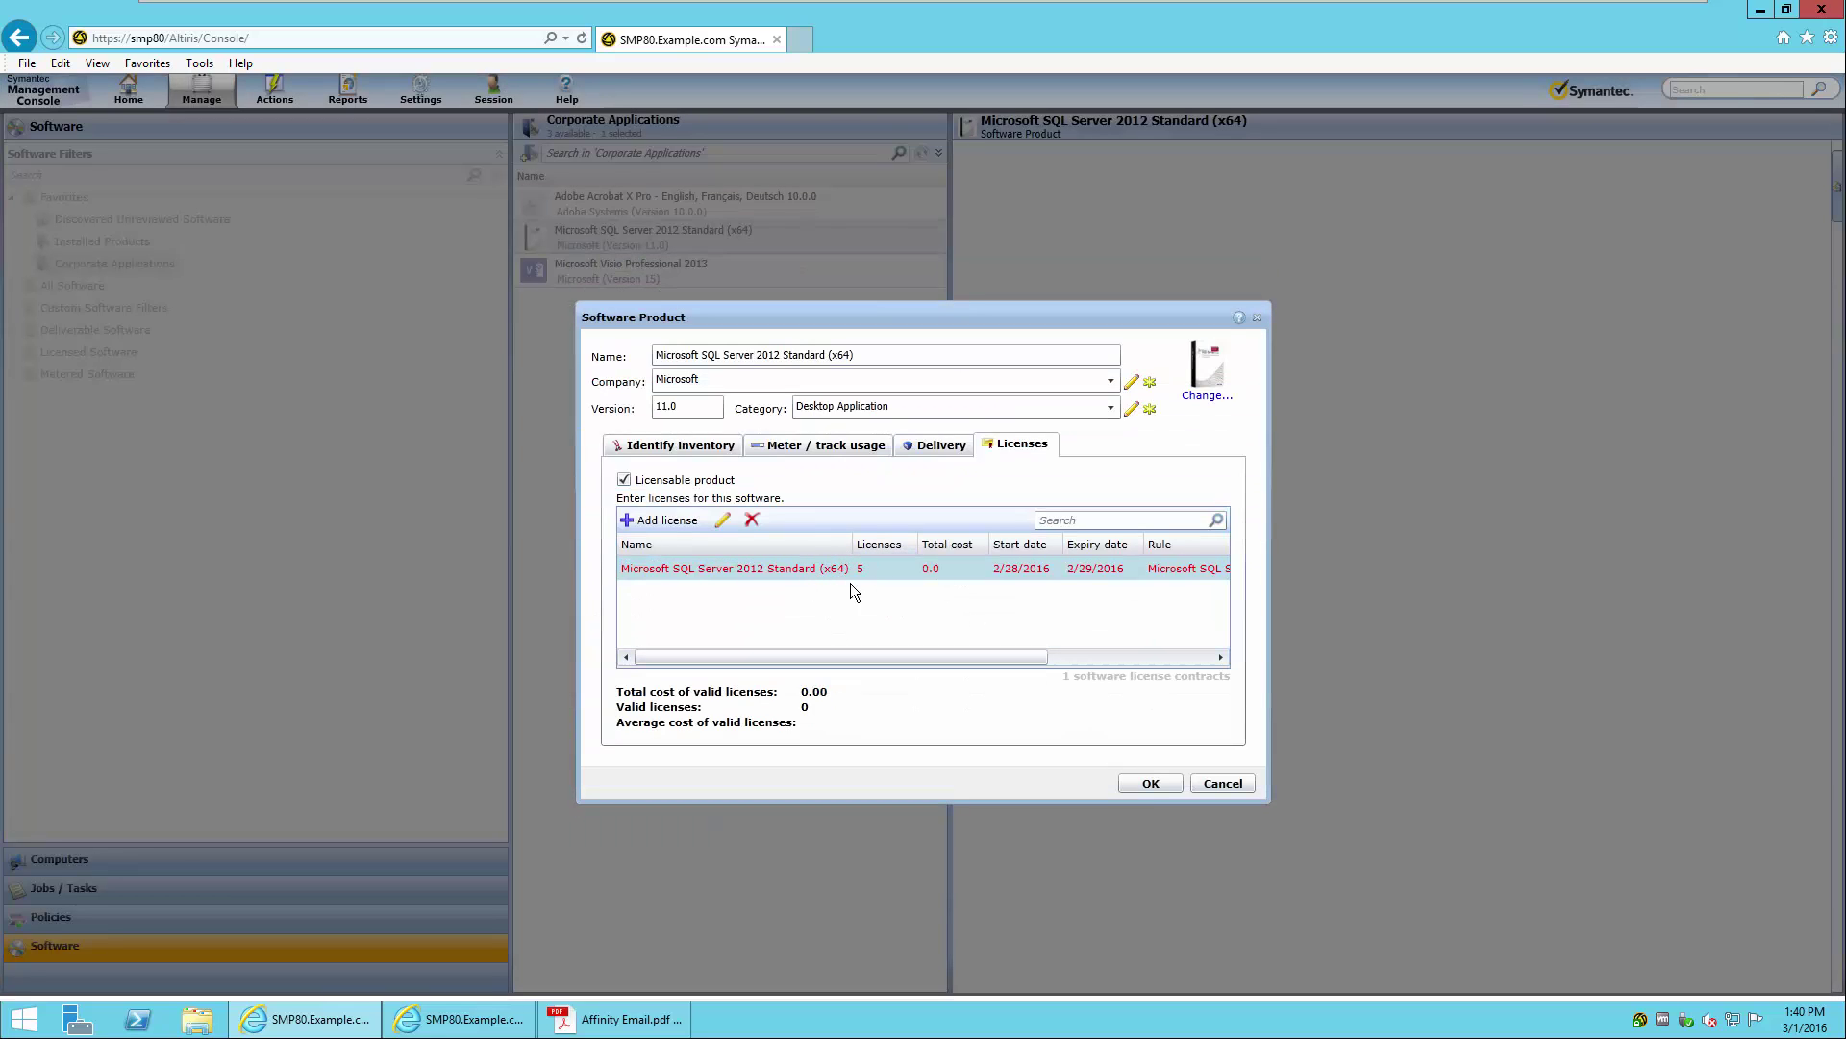
{"action": "left_click", "coordinate": [1142, 783]}
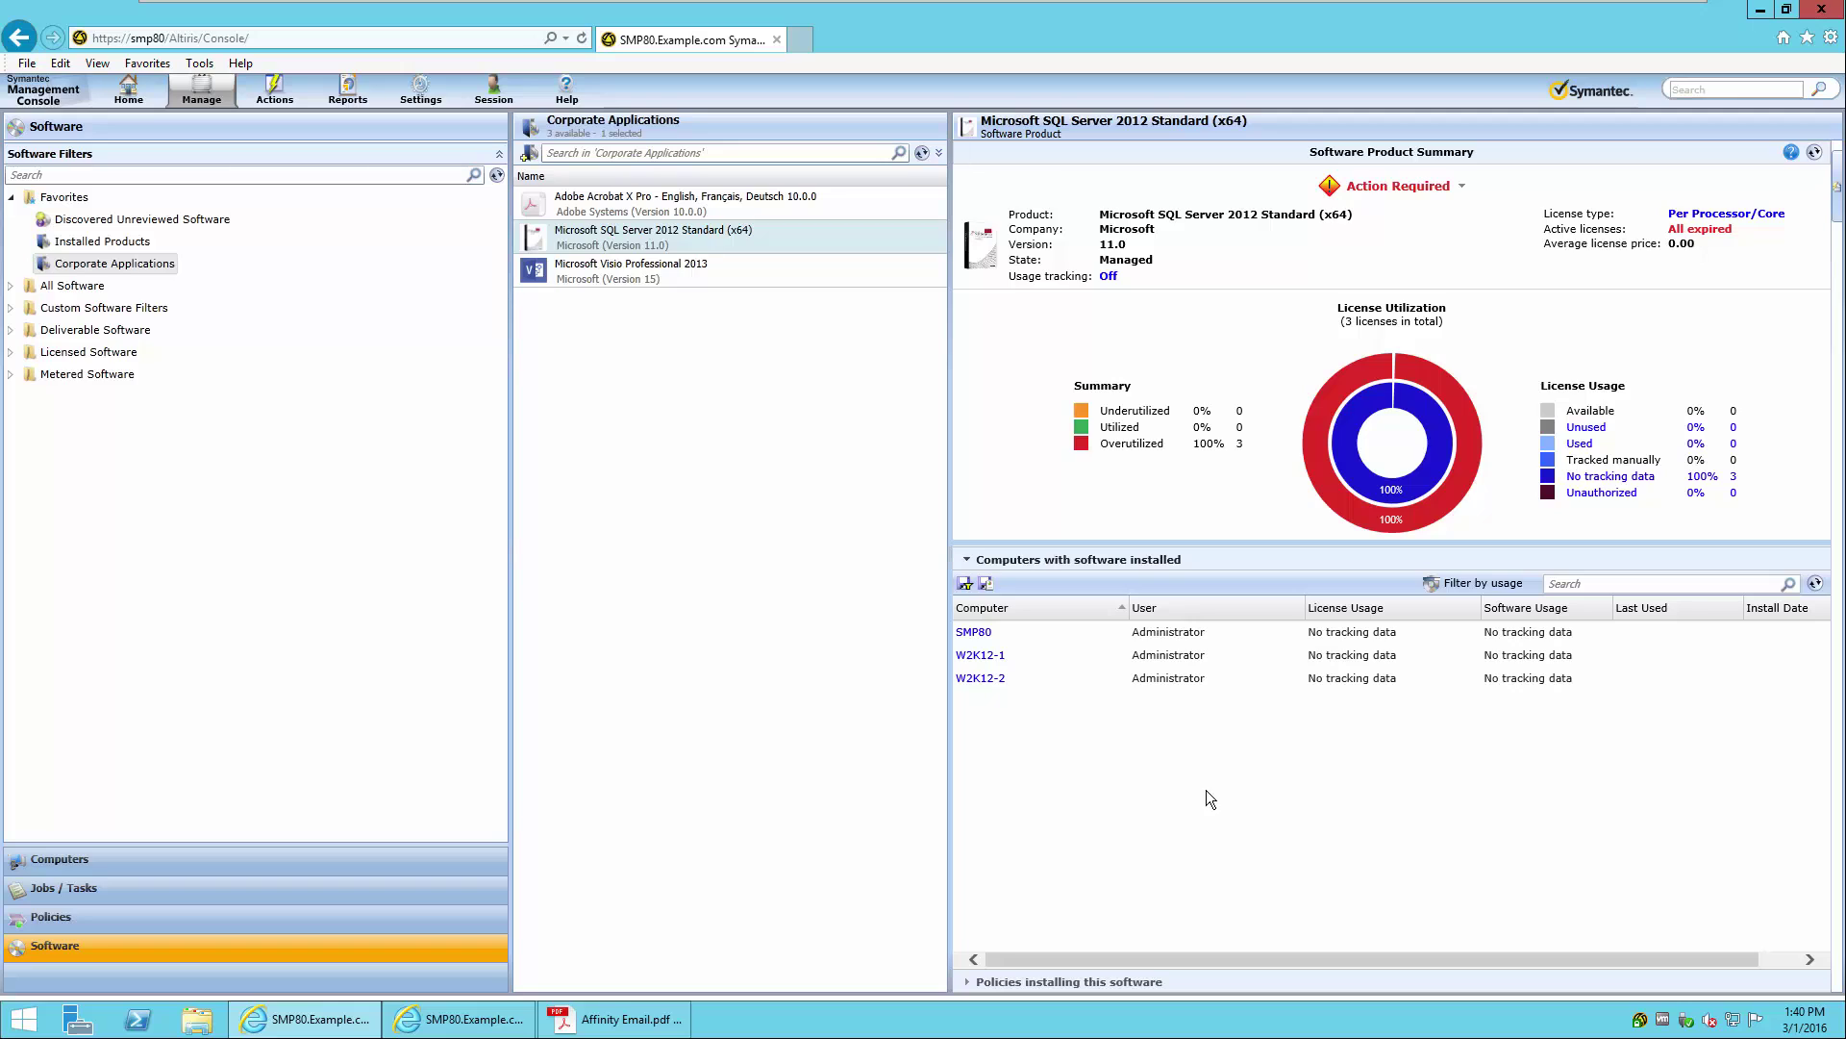
Step: Check the No tracking data usage filter, then reopen the expired SQL Server license for editing
{"action": "mouse_move", "coordinate": [1408, 524]}
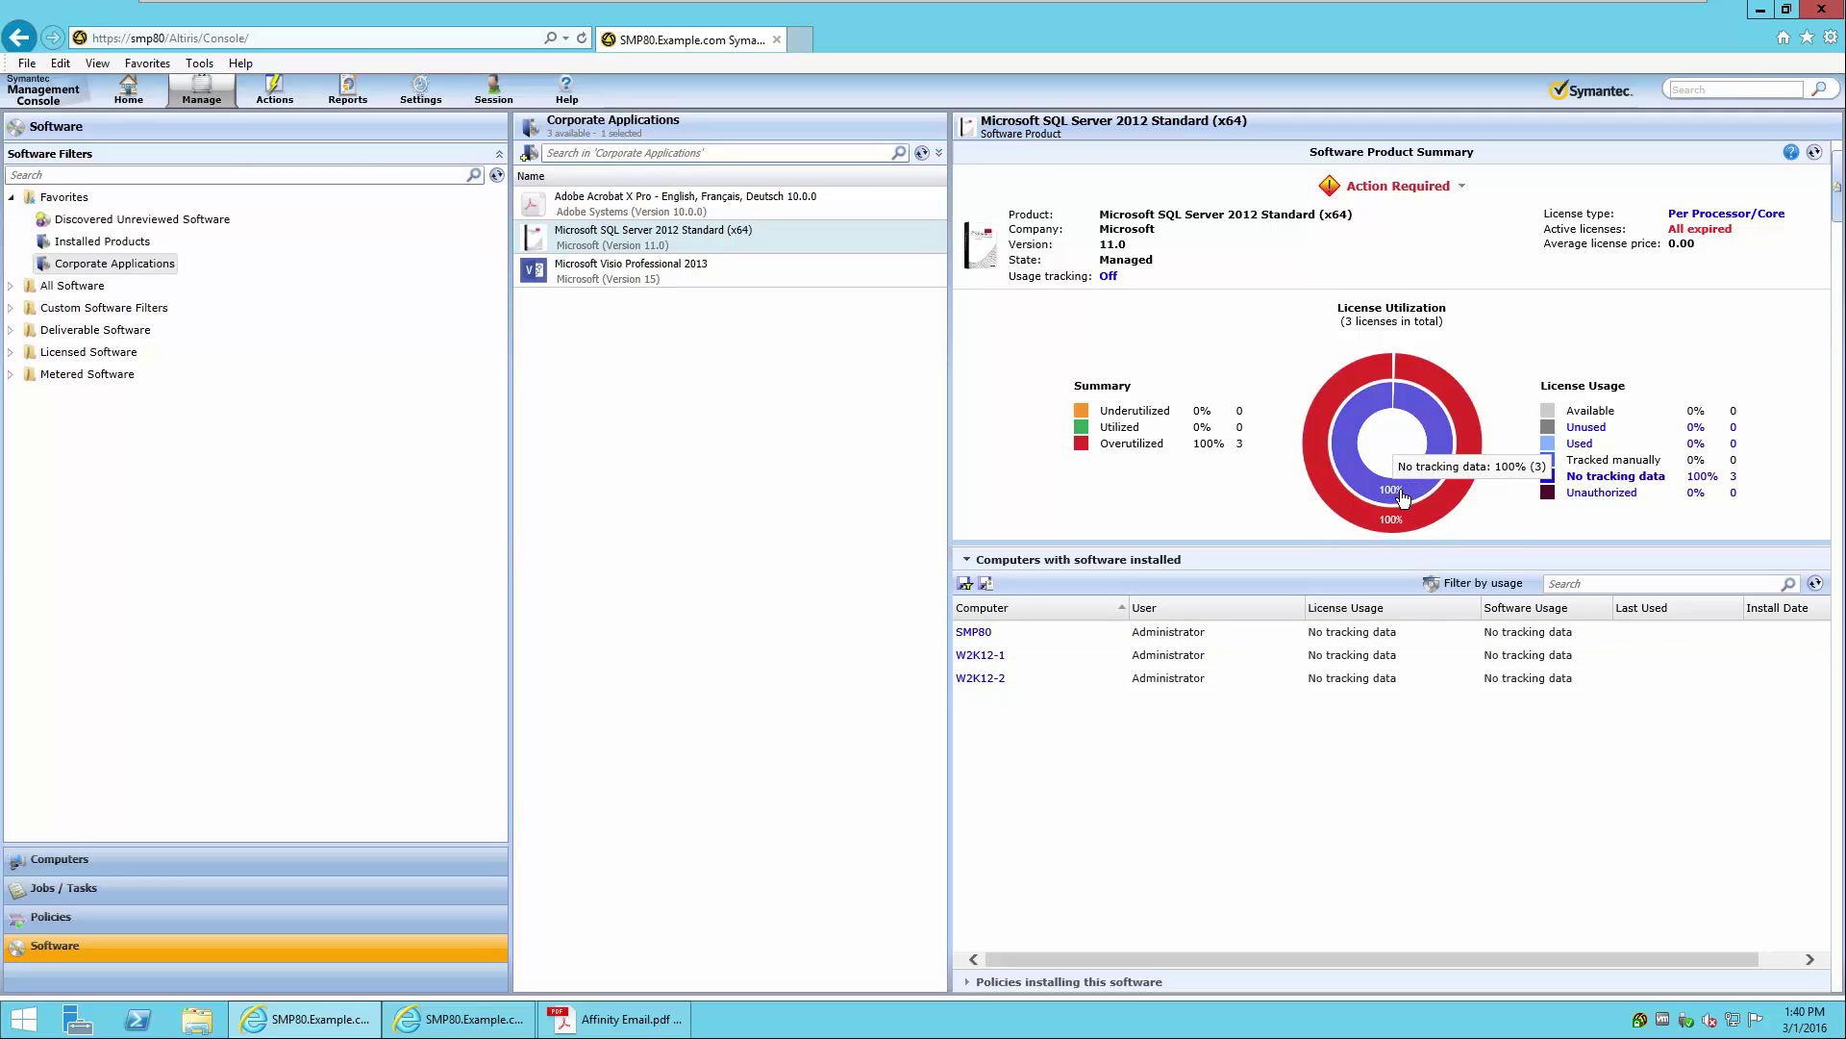
{"action": "left_click", "coordinate": [1402, 496]}
{"action": "mouse_move", "coordinate": [1446, 508]}
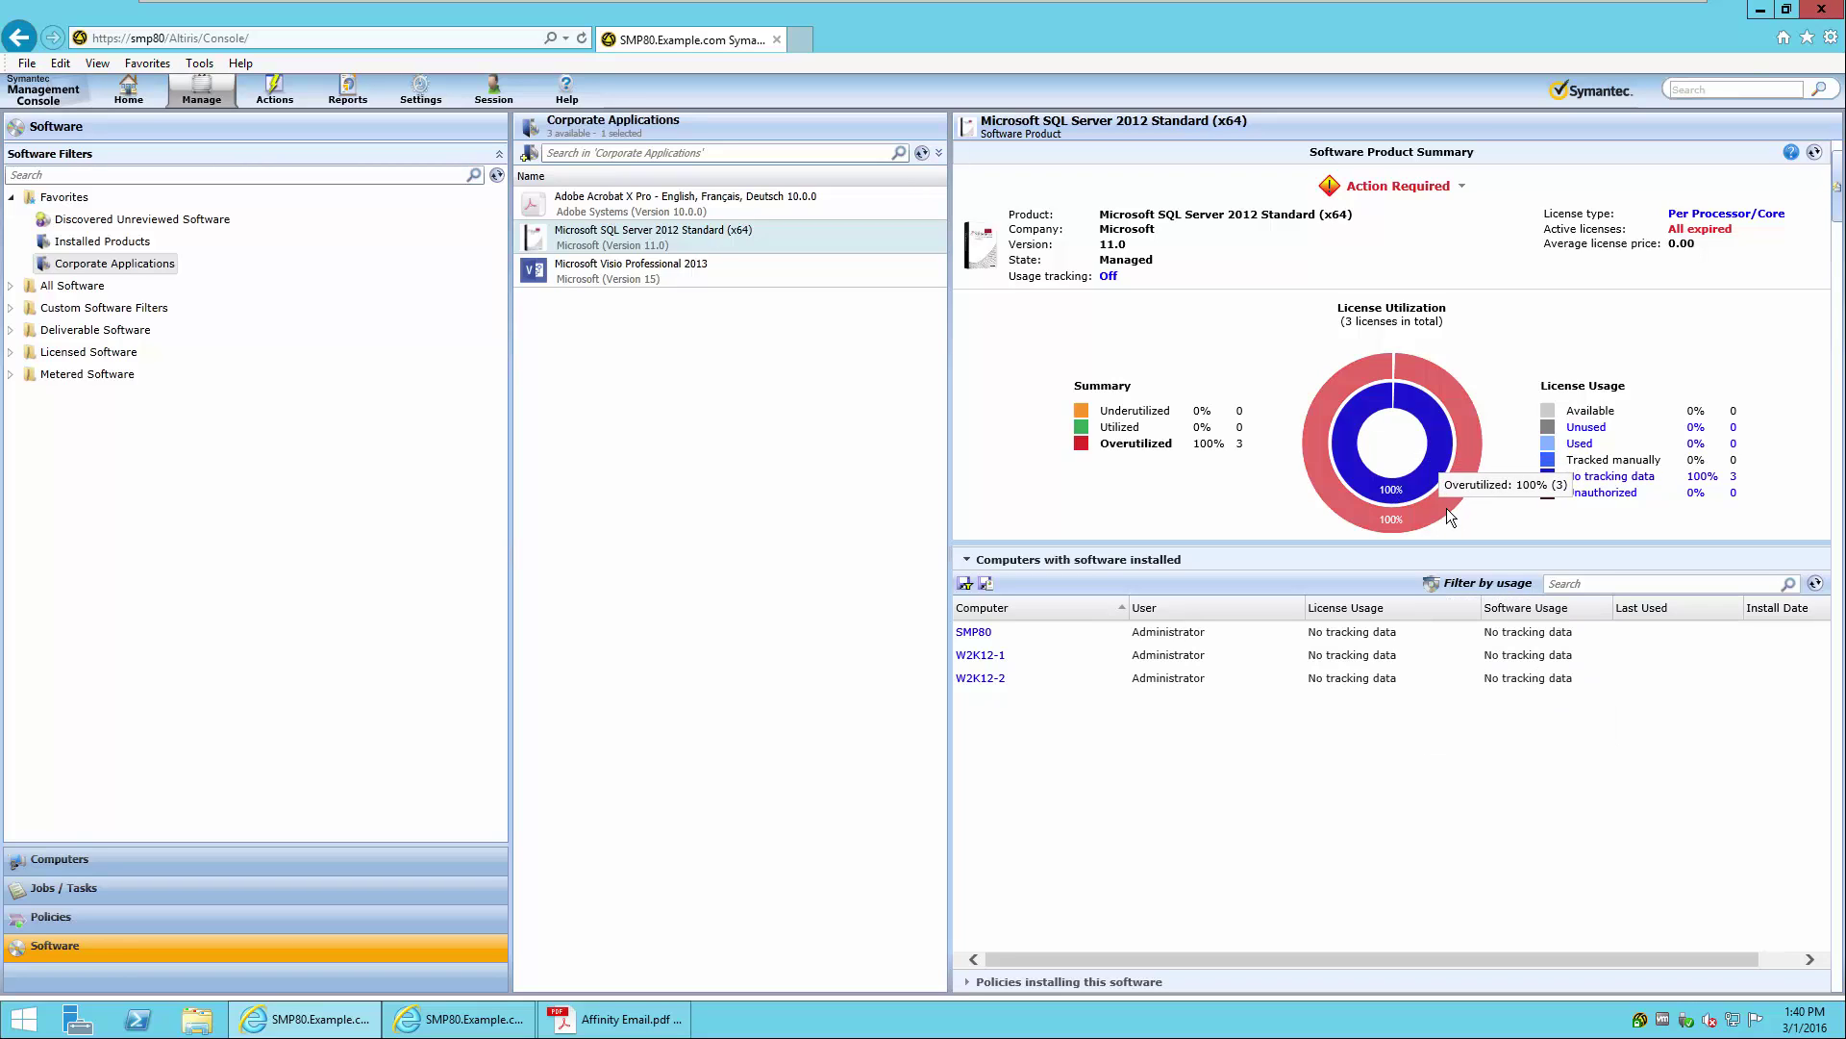
{"action": "left_click", "coordinate": [1737, 222]}
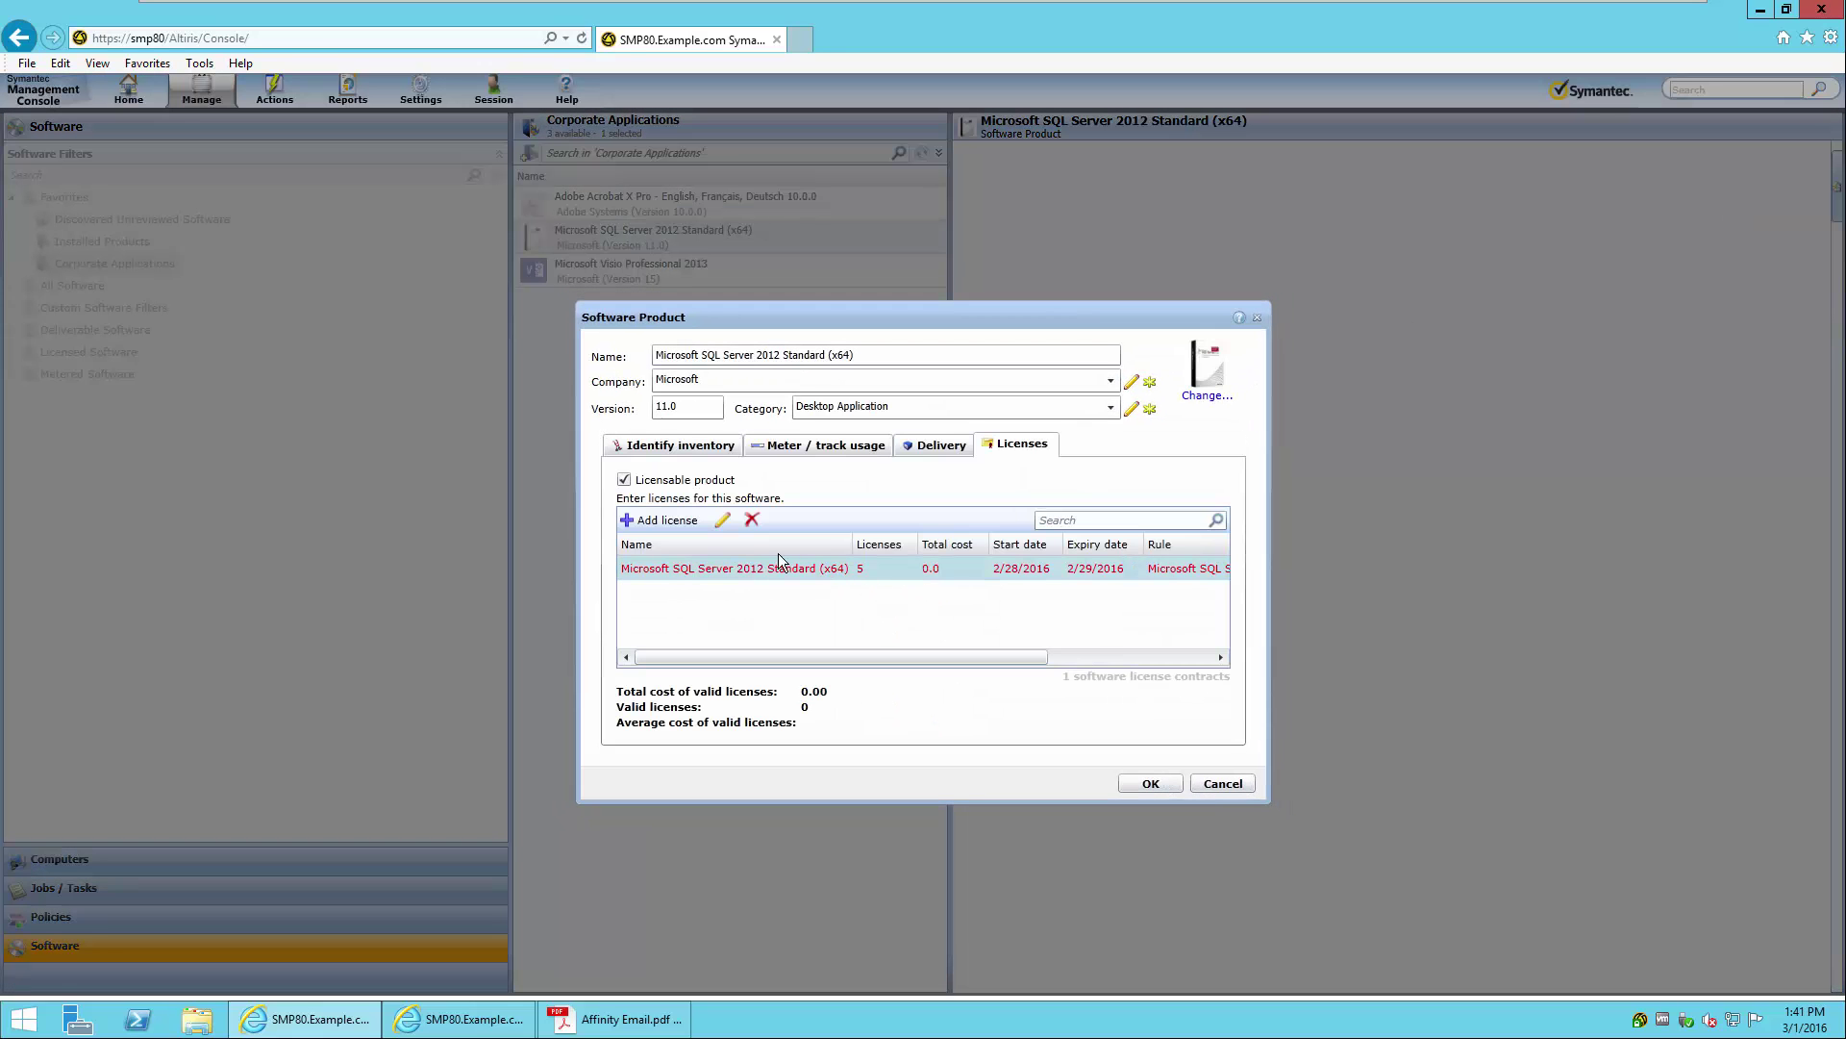
{"action": "left_click", "coordinate": [722, 520]}
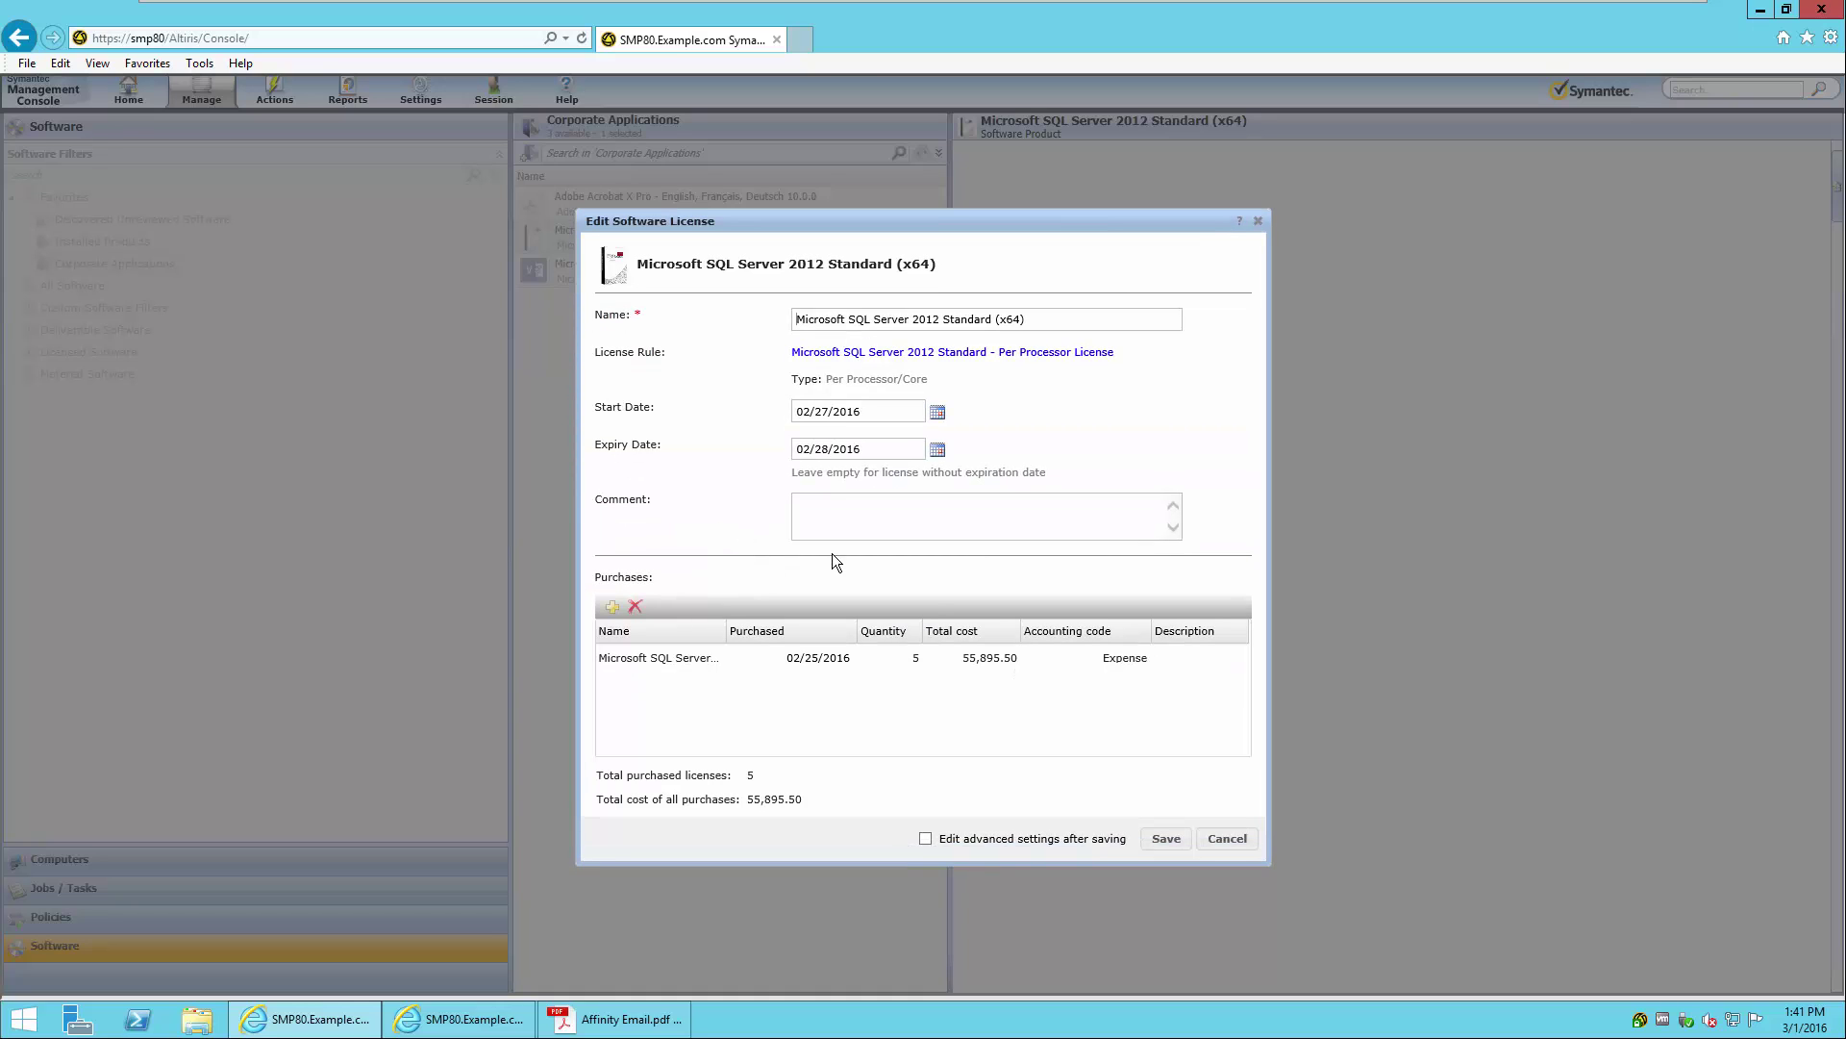
Step: Change the license Expiry Date to 02/01/2018 and purchase Quantity to 3, then save and confirm
{"action": "left_click", "coordinate": [937, 449]}
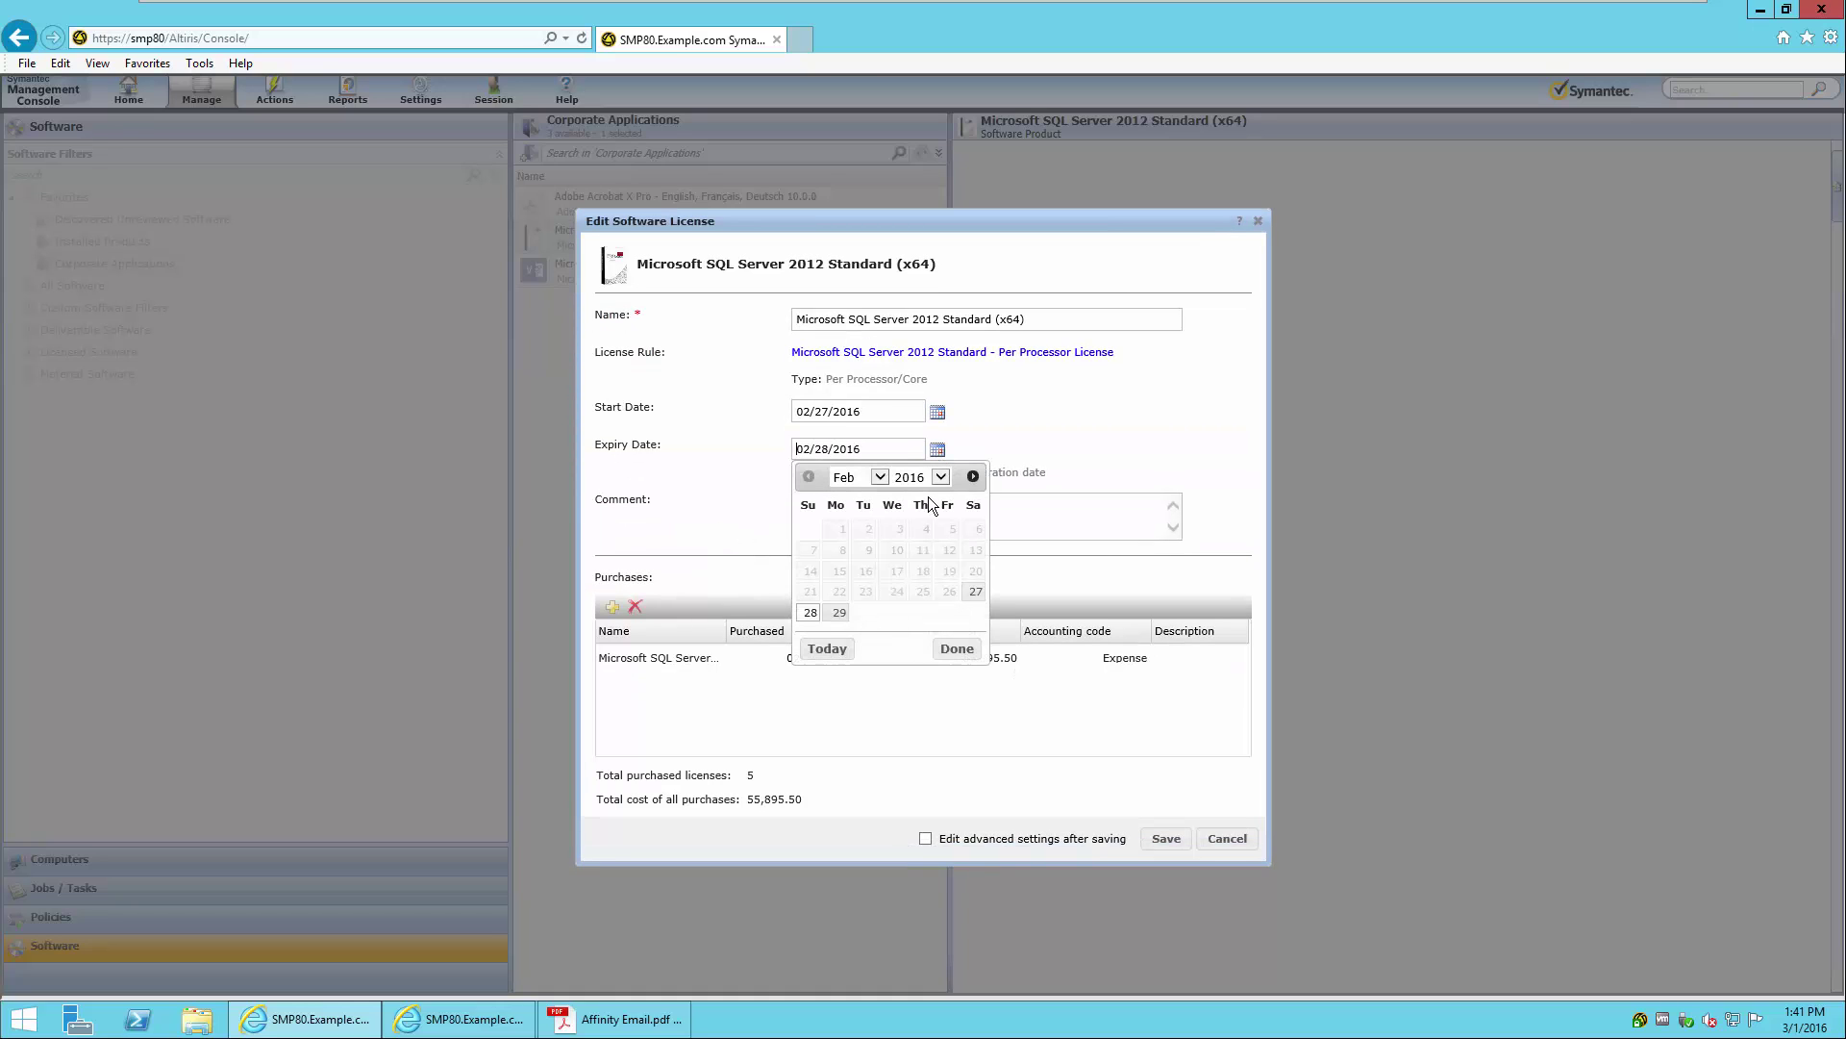
{"action": "left_click", "coordinate": [937, 476]}
{"action": "left_click", "coordinate": [918, 513]}
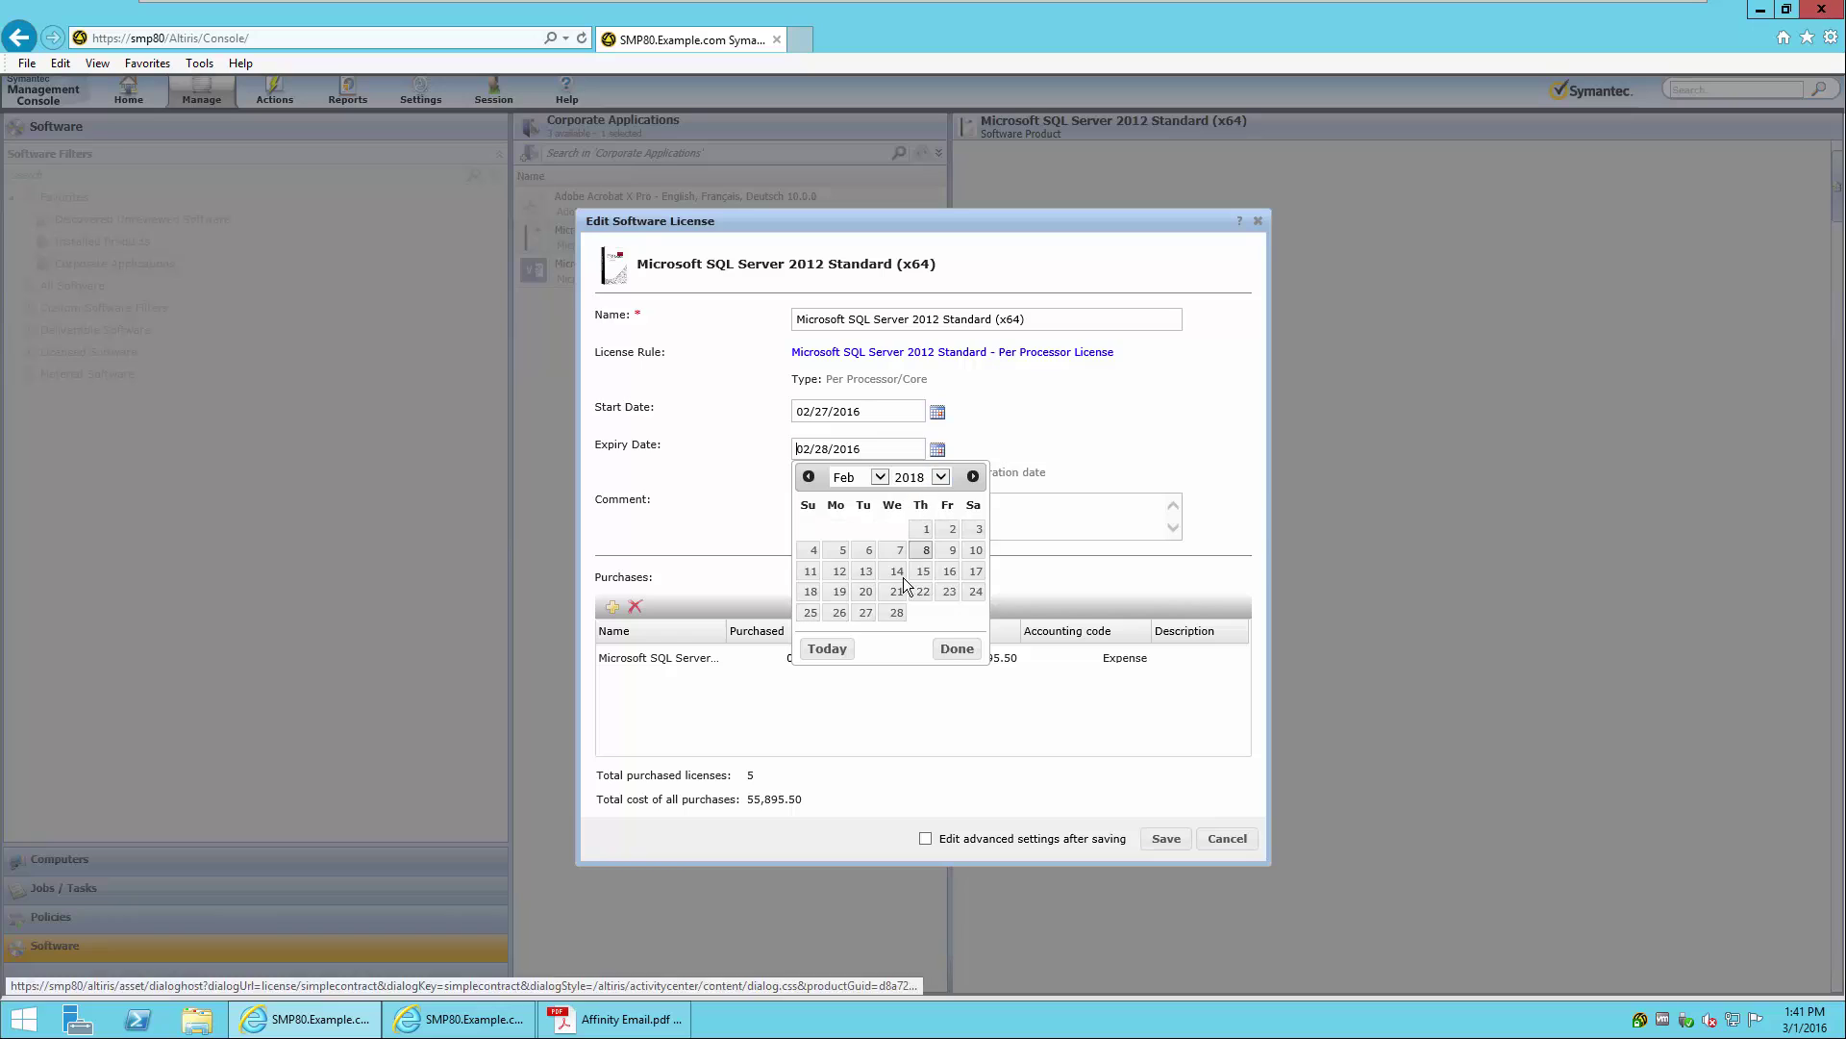
{"action": "left_click", "coordinate": [925, 528]}
{"action": "left_click", "coordinate": [914, 658]}
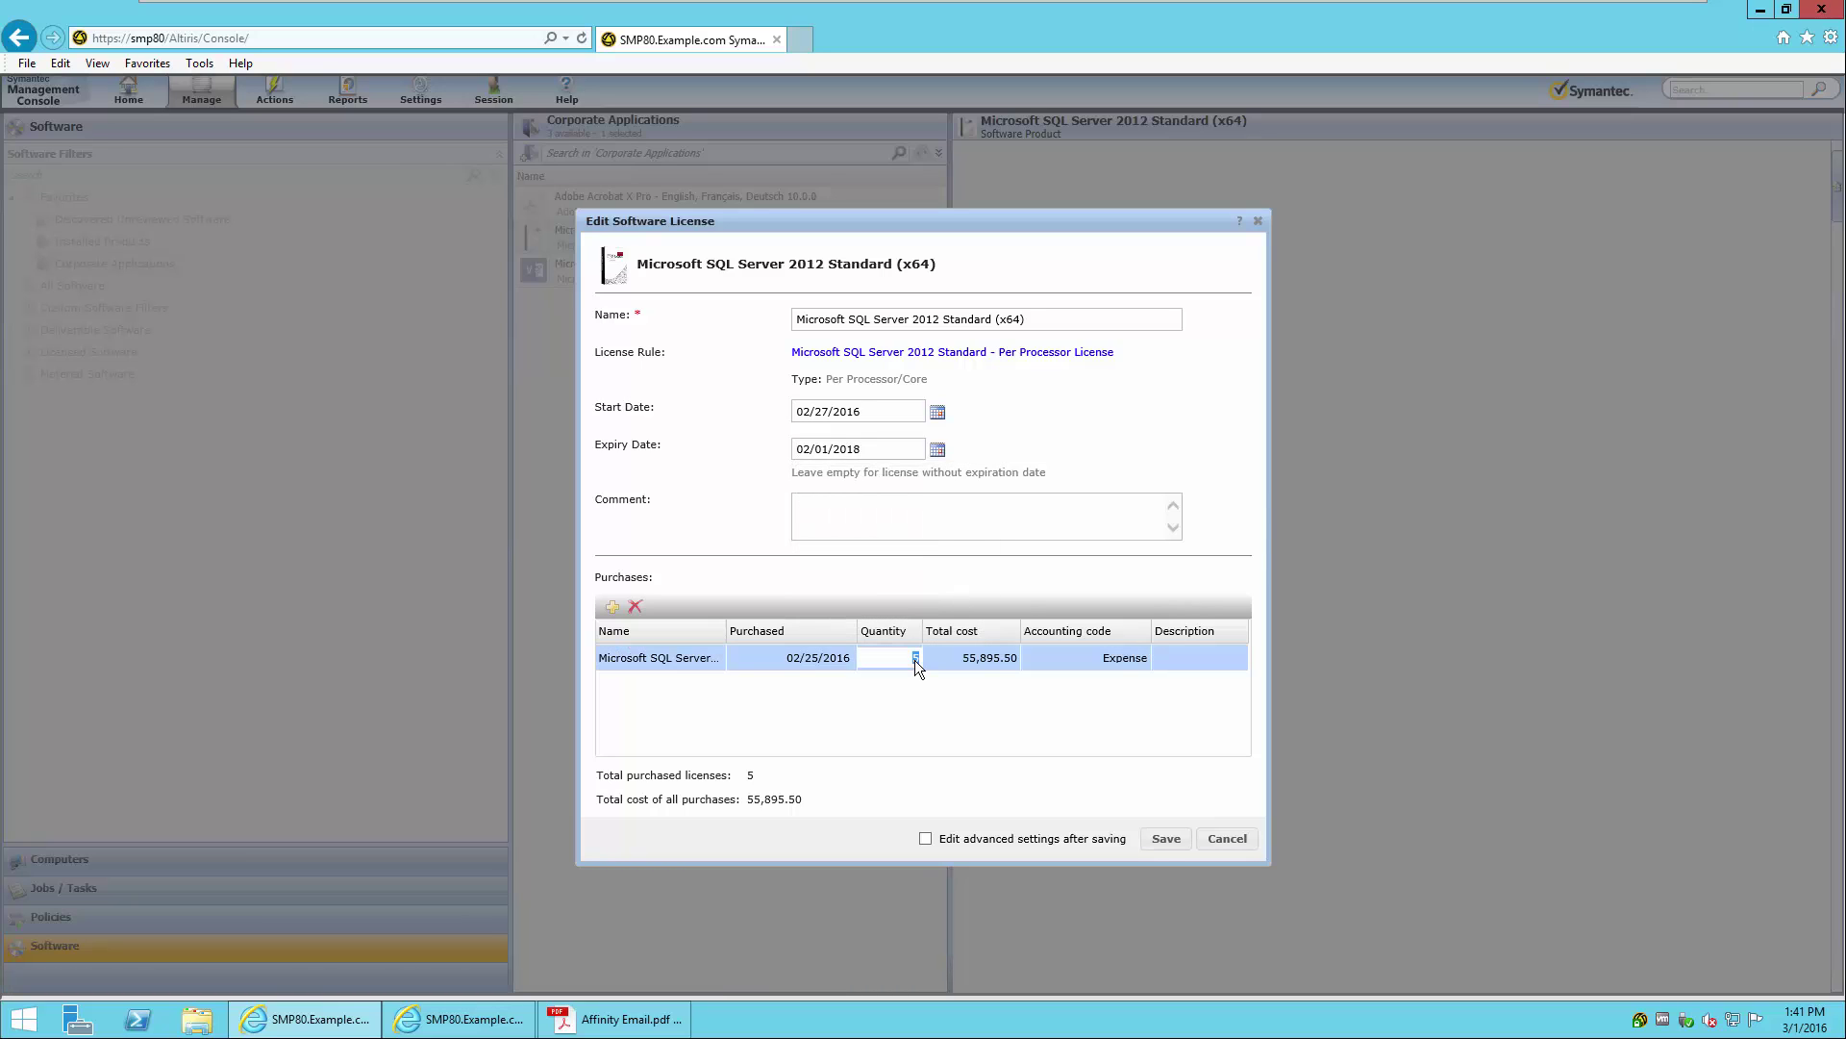
{"action": "left_click", "coordinate": [1183, 842]}
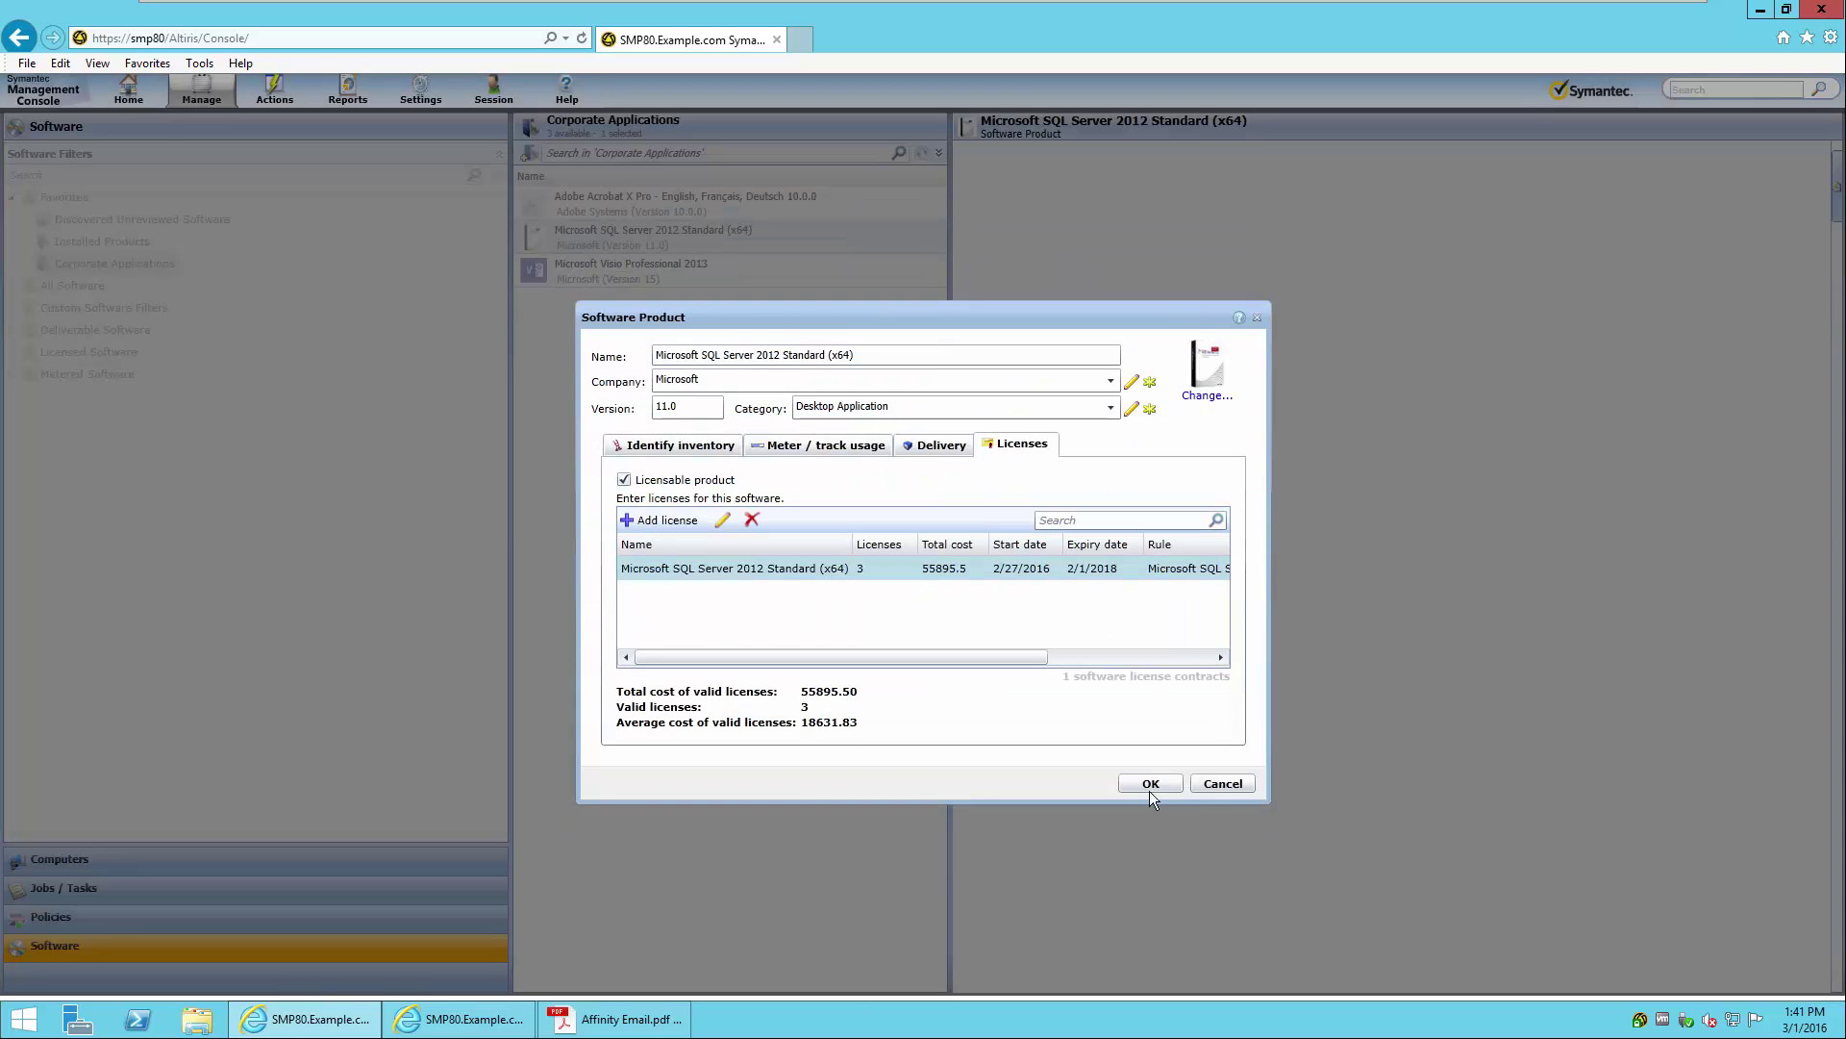
{"action": "left_click", "coordinate": [1150, 781]}
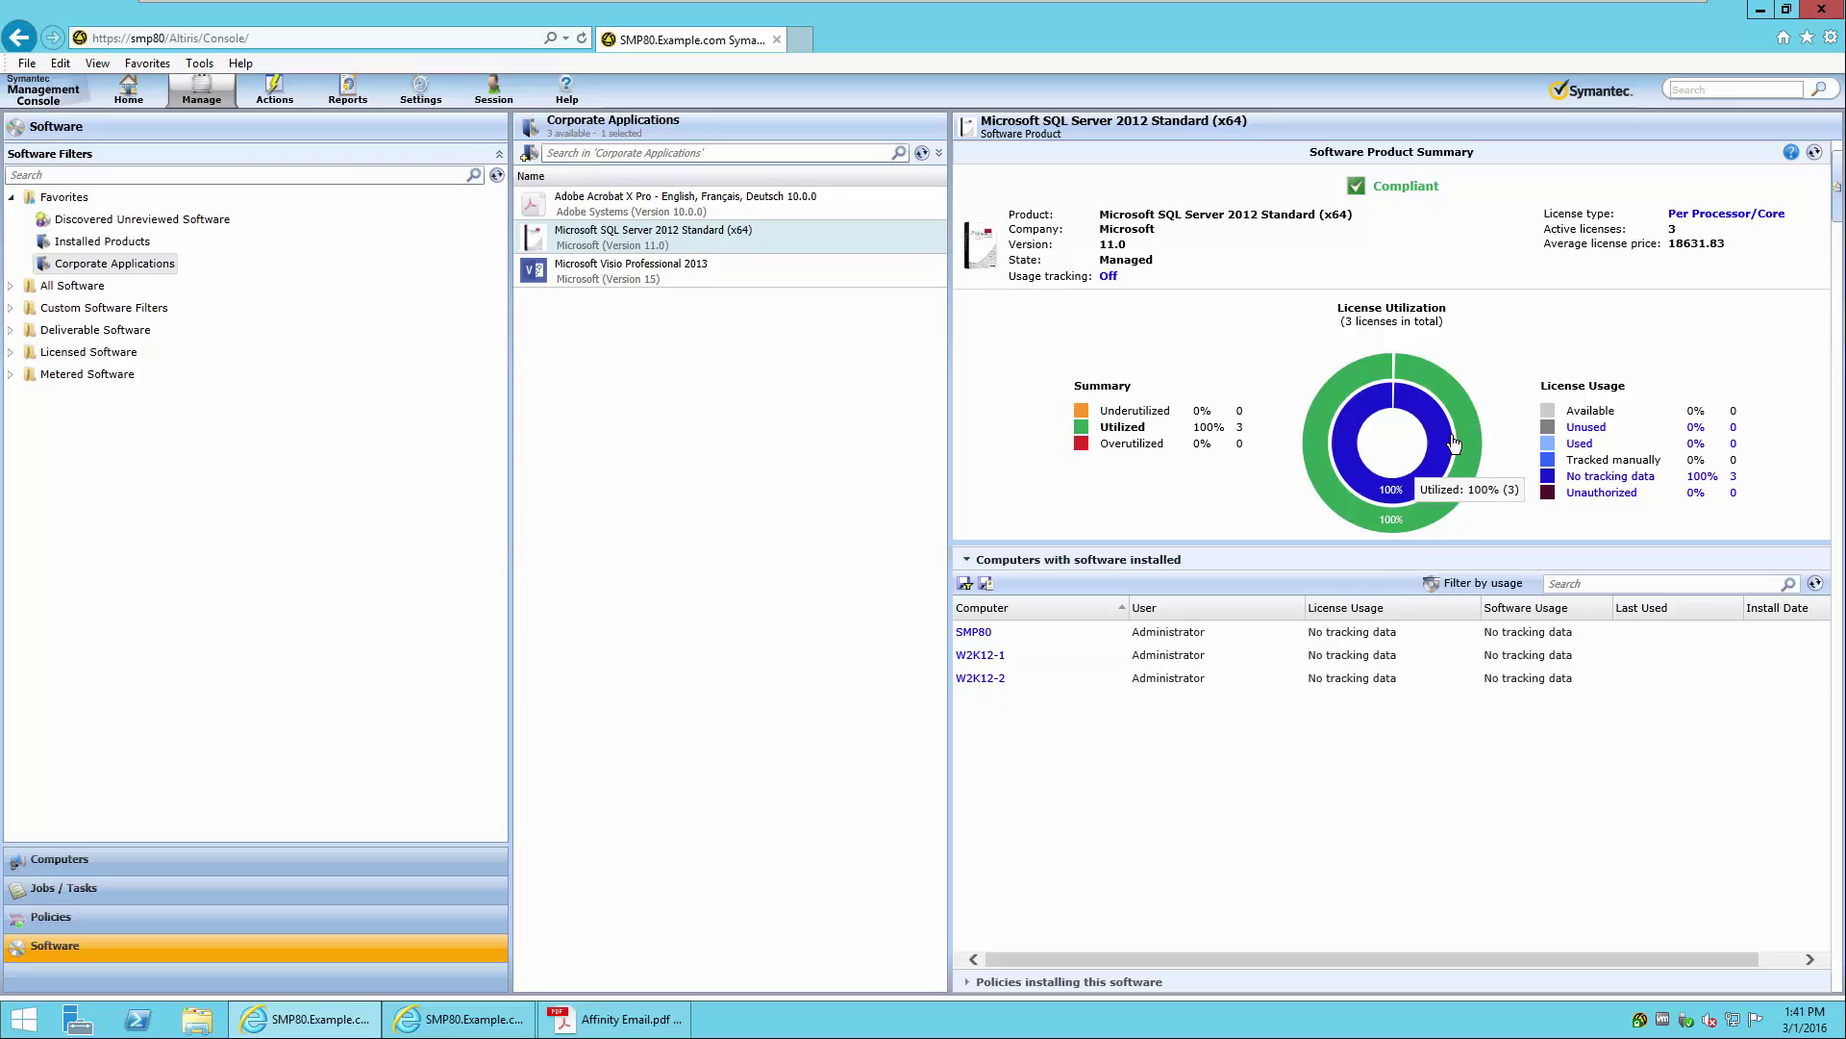
Step: Check the Utilized percentage on the SQL Server License Utilization chart
{"action": "mouse_move", "coordinate": [1452, 481]}
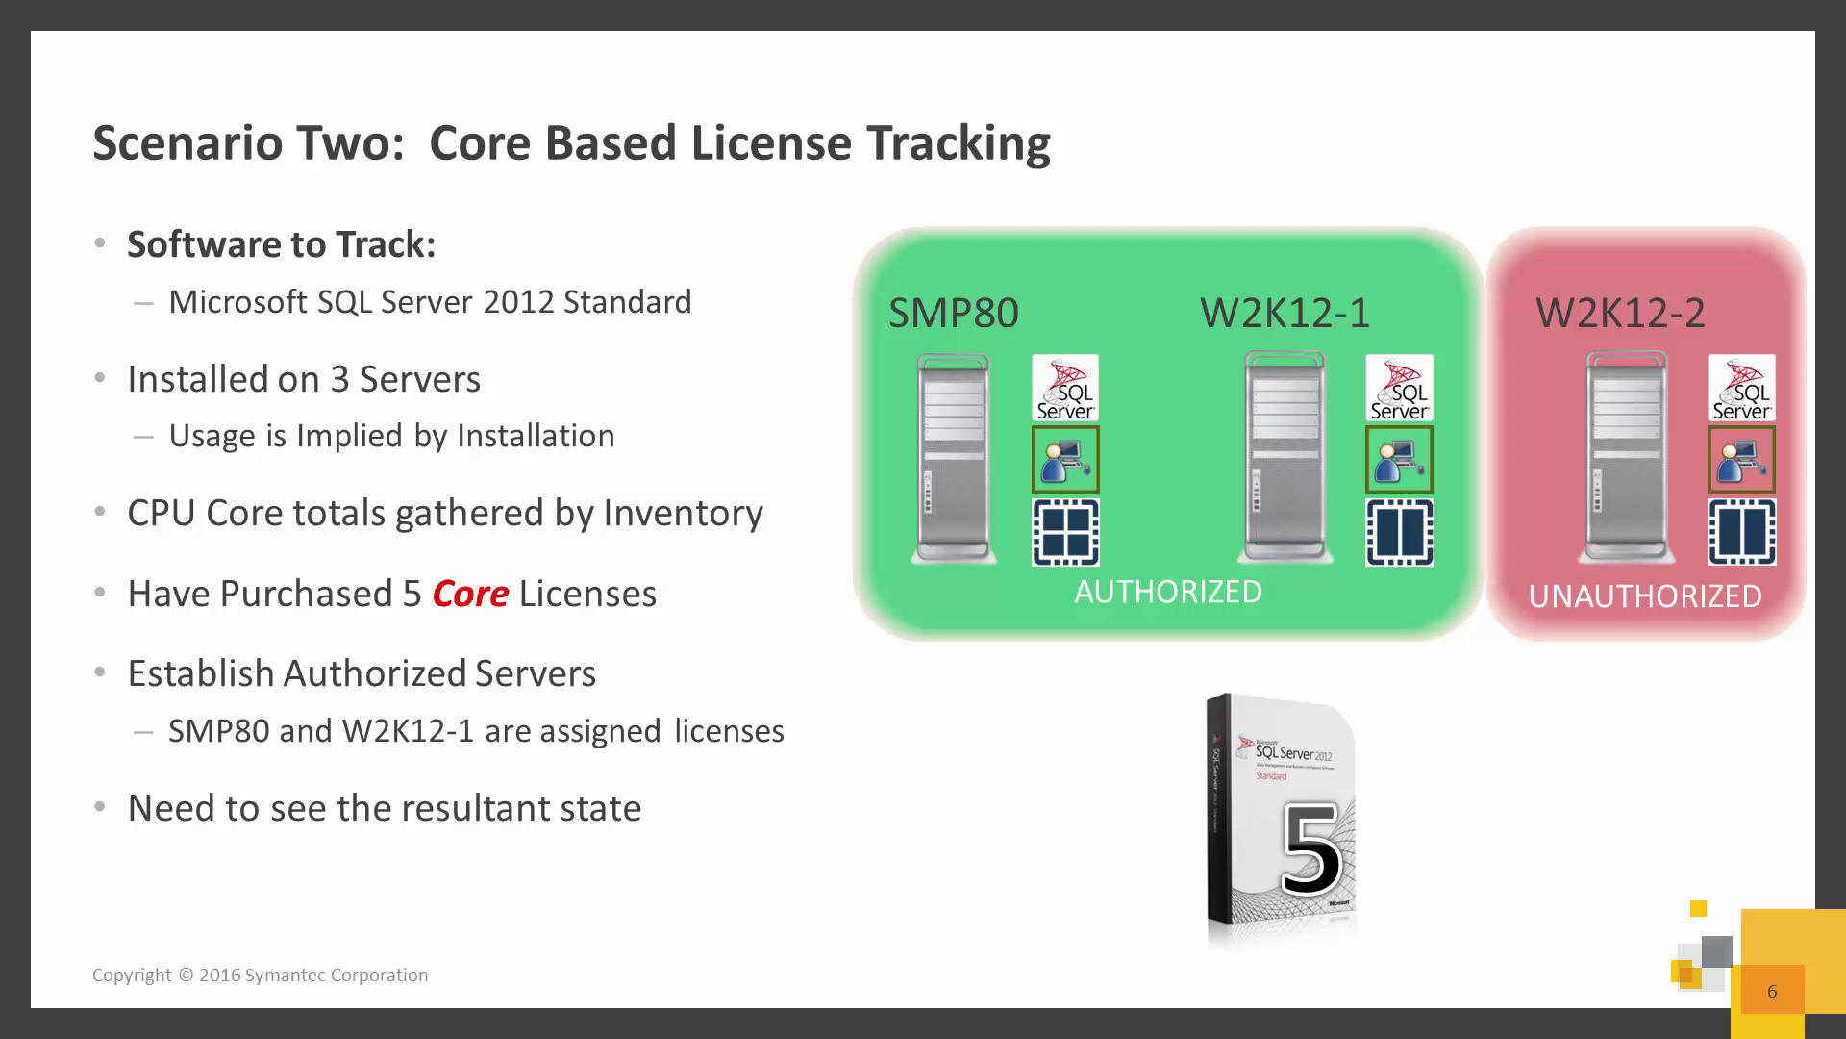
Step: Advance to the 'Tracking Core Based Licenses – Video Demonstration' title slide
{"action": "key", "text": "Right"}
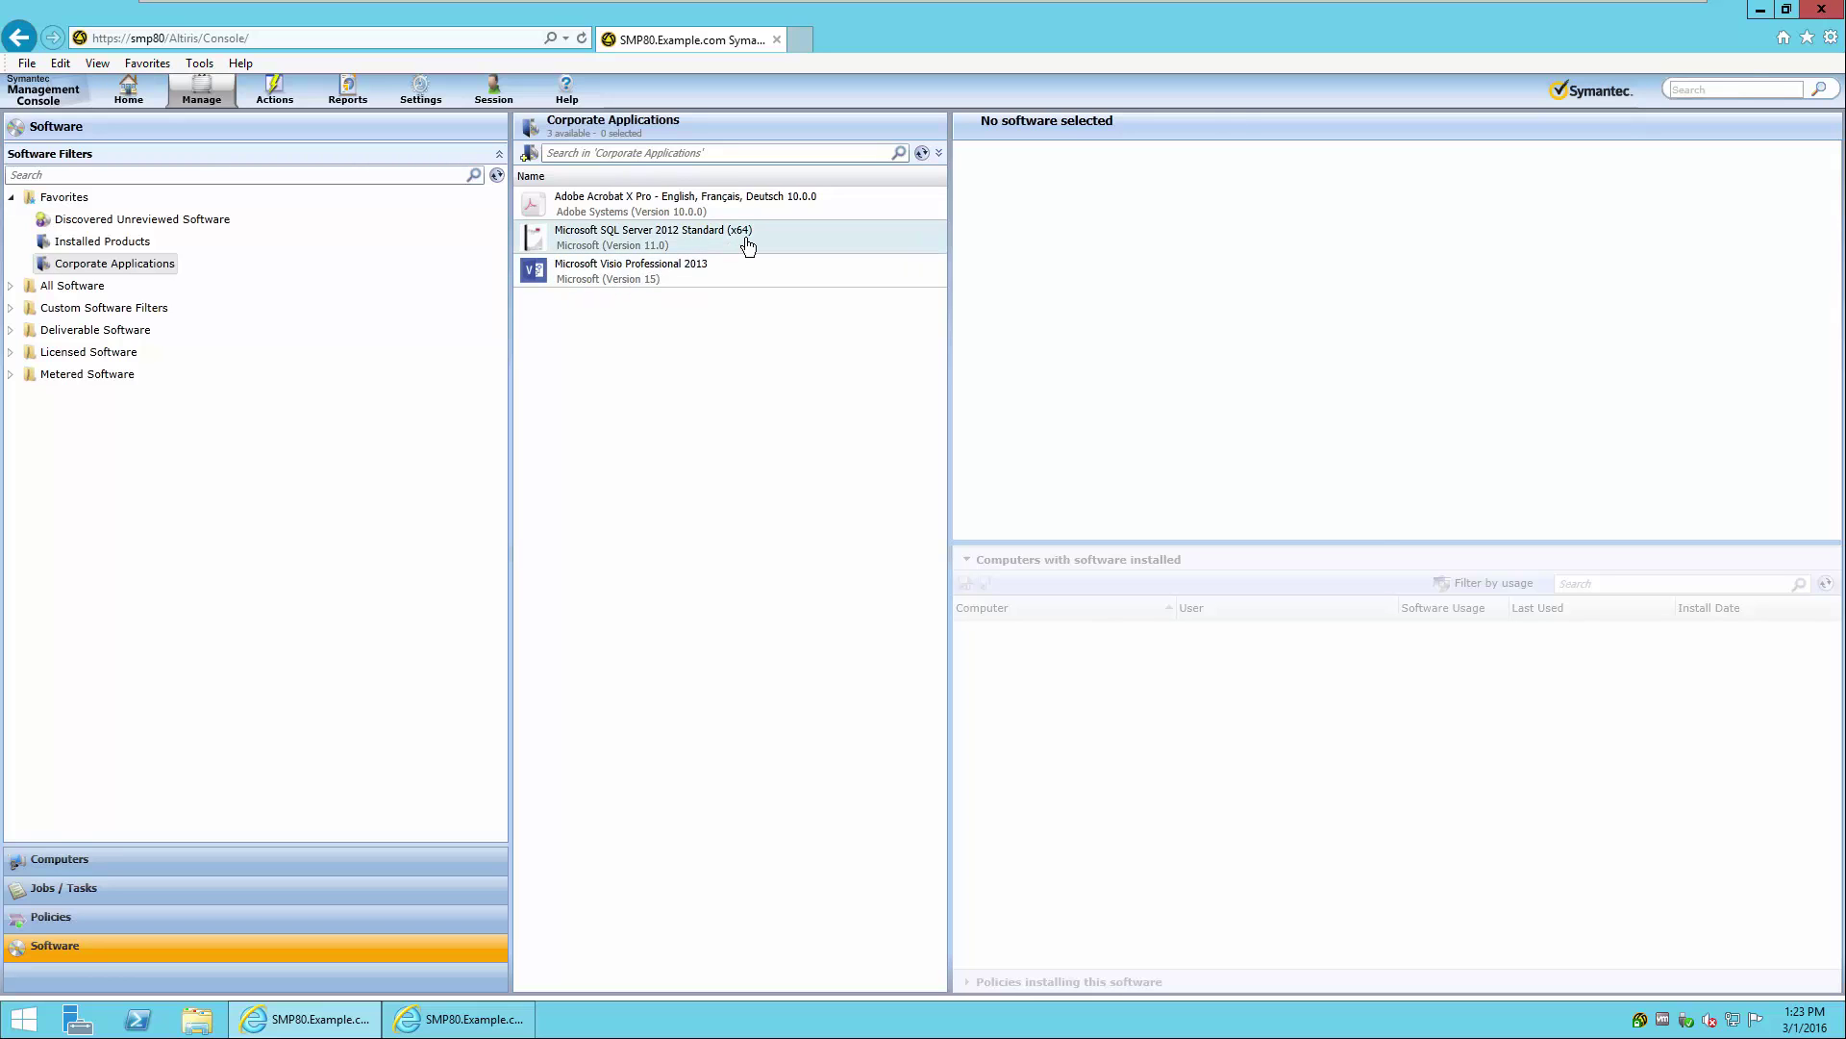
Step: Select Microsoft SQL Server 2012 Standard, review its Action Required problems, and open its empty Licenses tab
{"action": "left_click", "coordinate": [748, 246]}
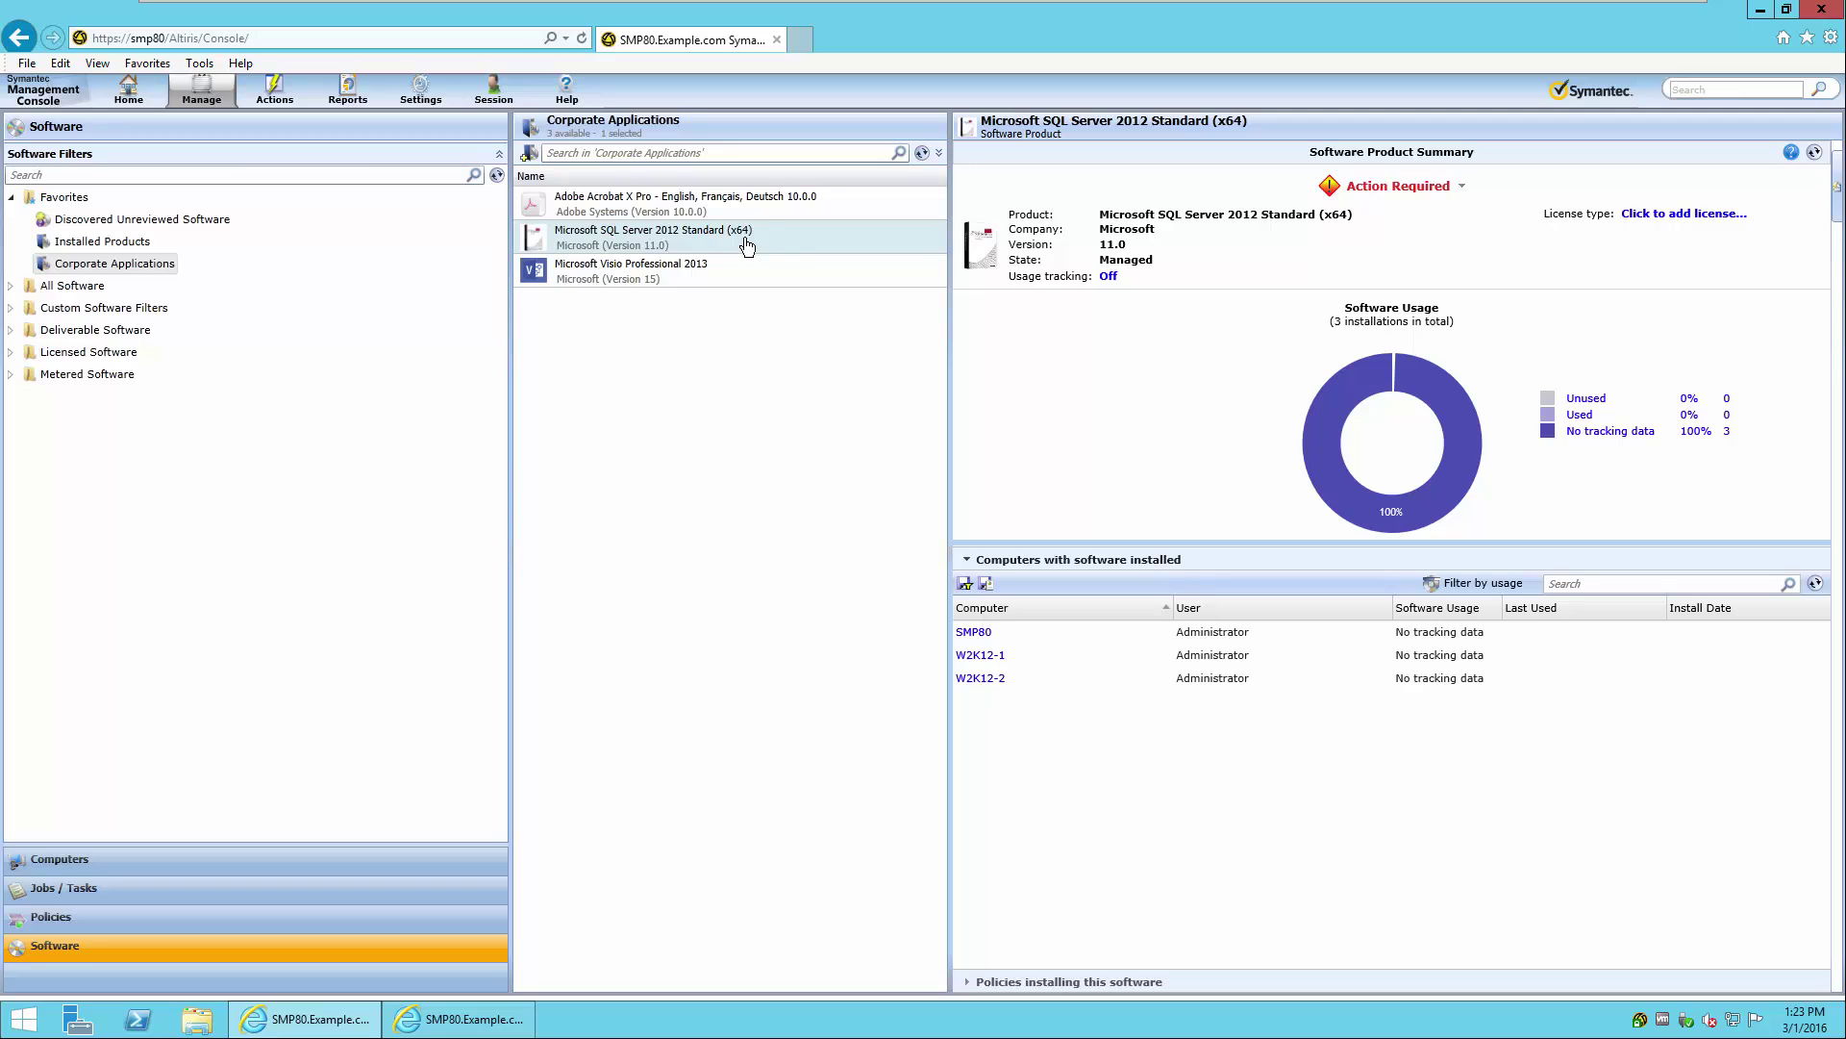
{"action": "left_click", "coordinate": [1418, 193]}
{"action": "left_click", "coordinate": [1344, 404]}
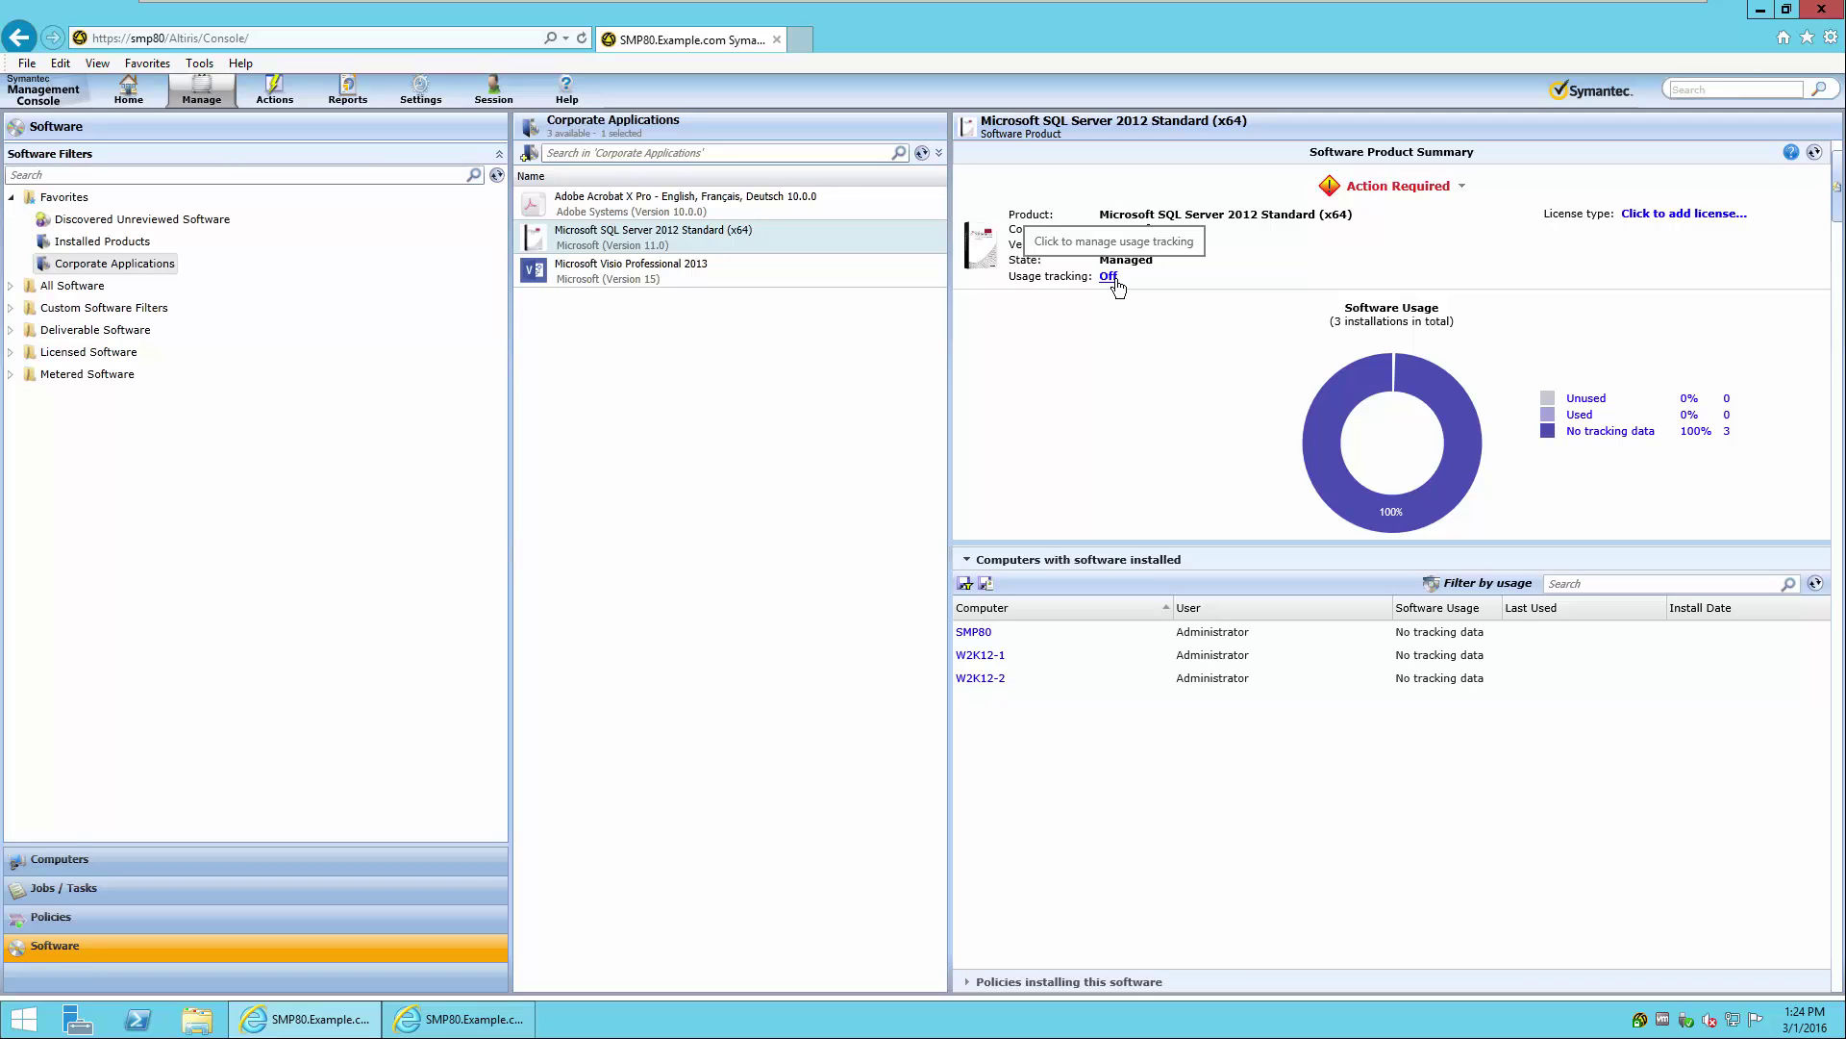
{"action": "left_click", "coordinate": [1708, 213]}
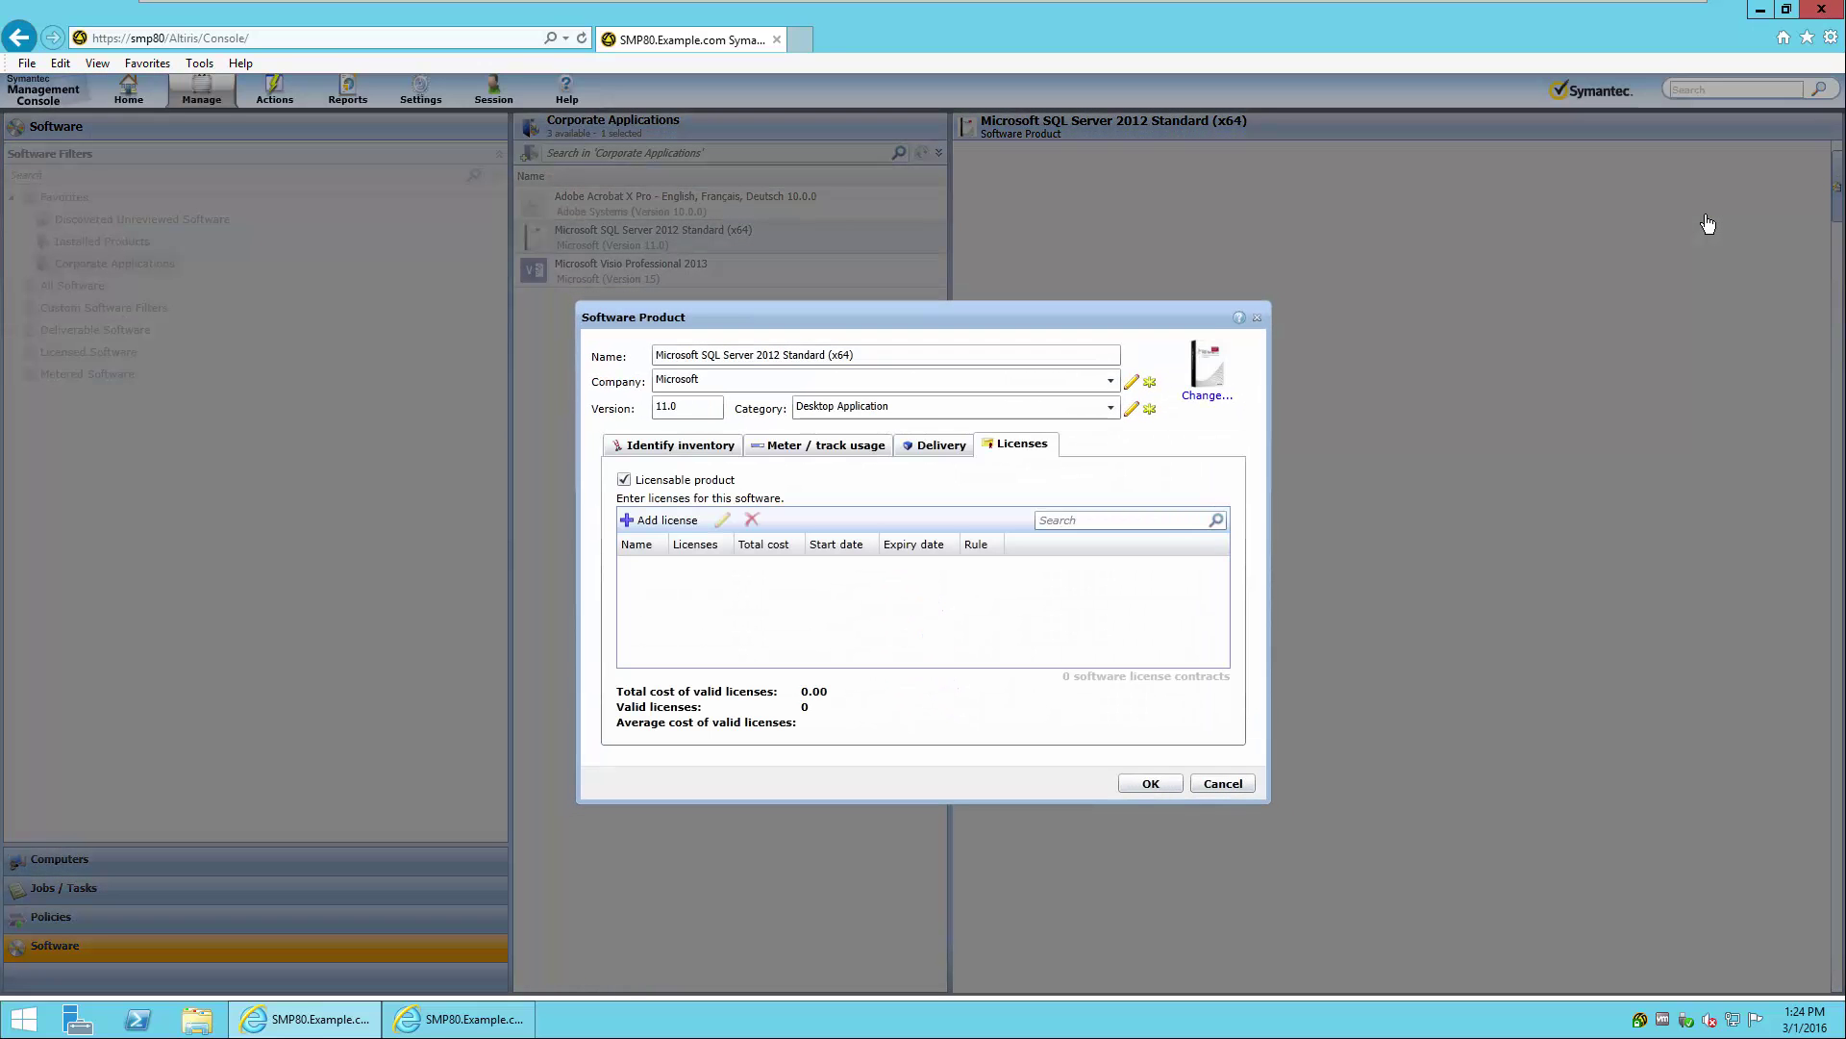
Step: Create a new SQL Server license valid 03/01/2016–03/01/2018 and paste in the license terms comment
{"action": "left_click", "coordinate": [661, 520]}
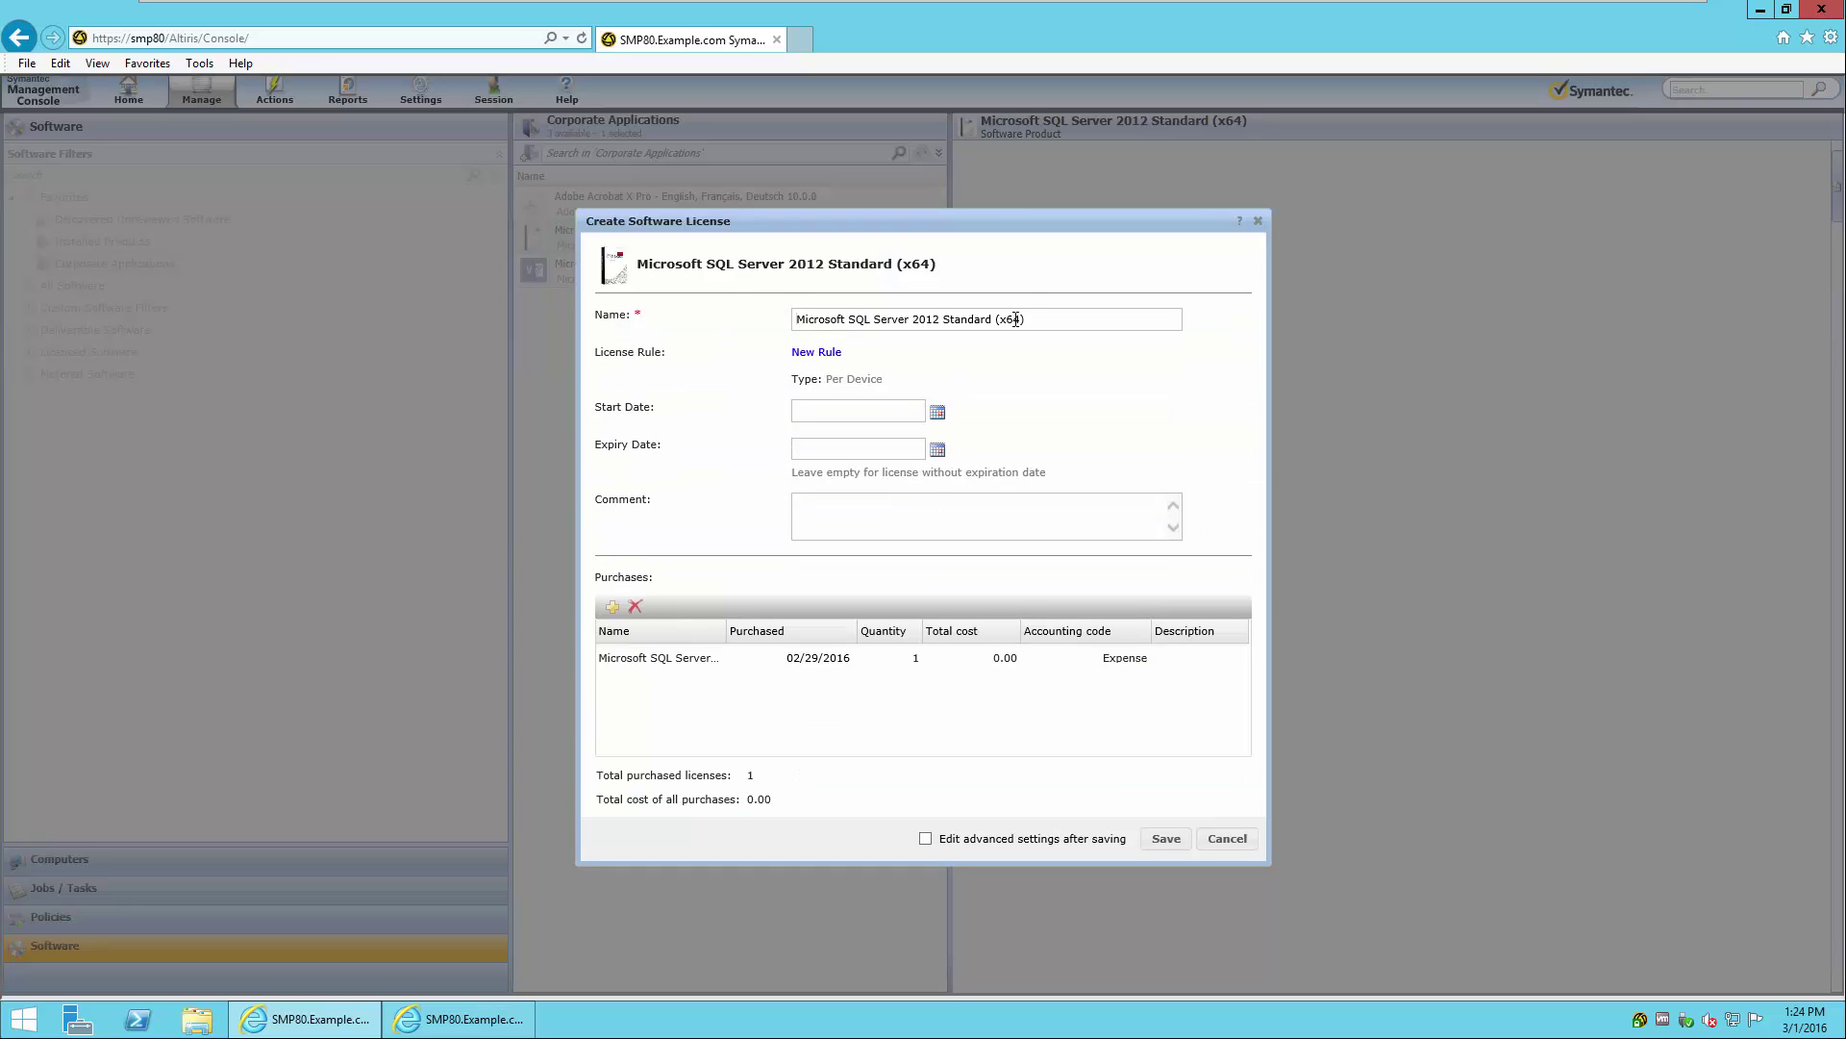
{"action": "triple_click", "coordinate": [1011, 319]}
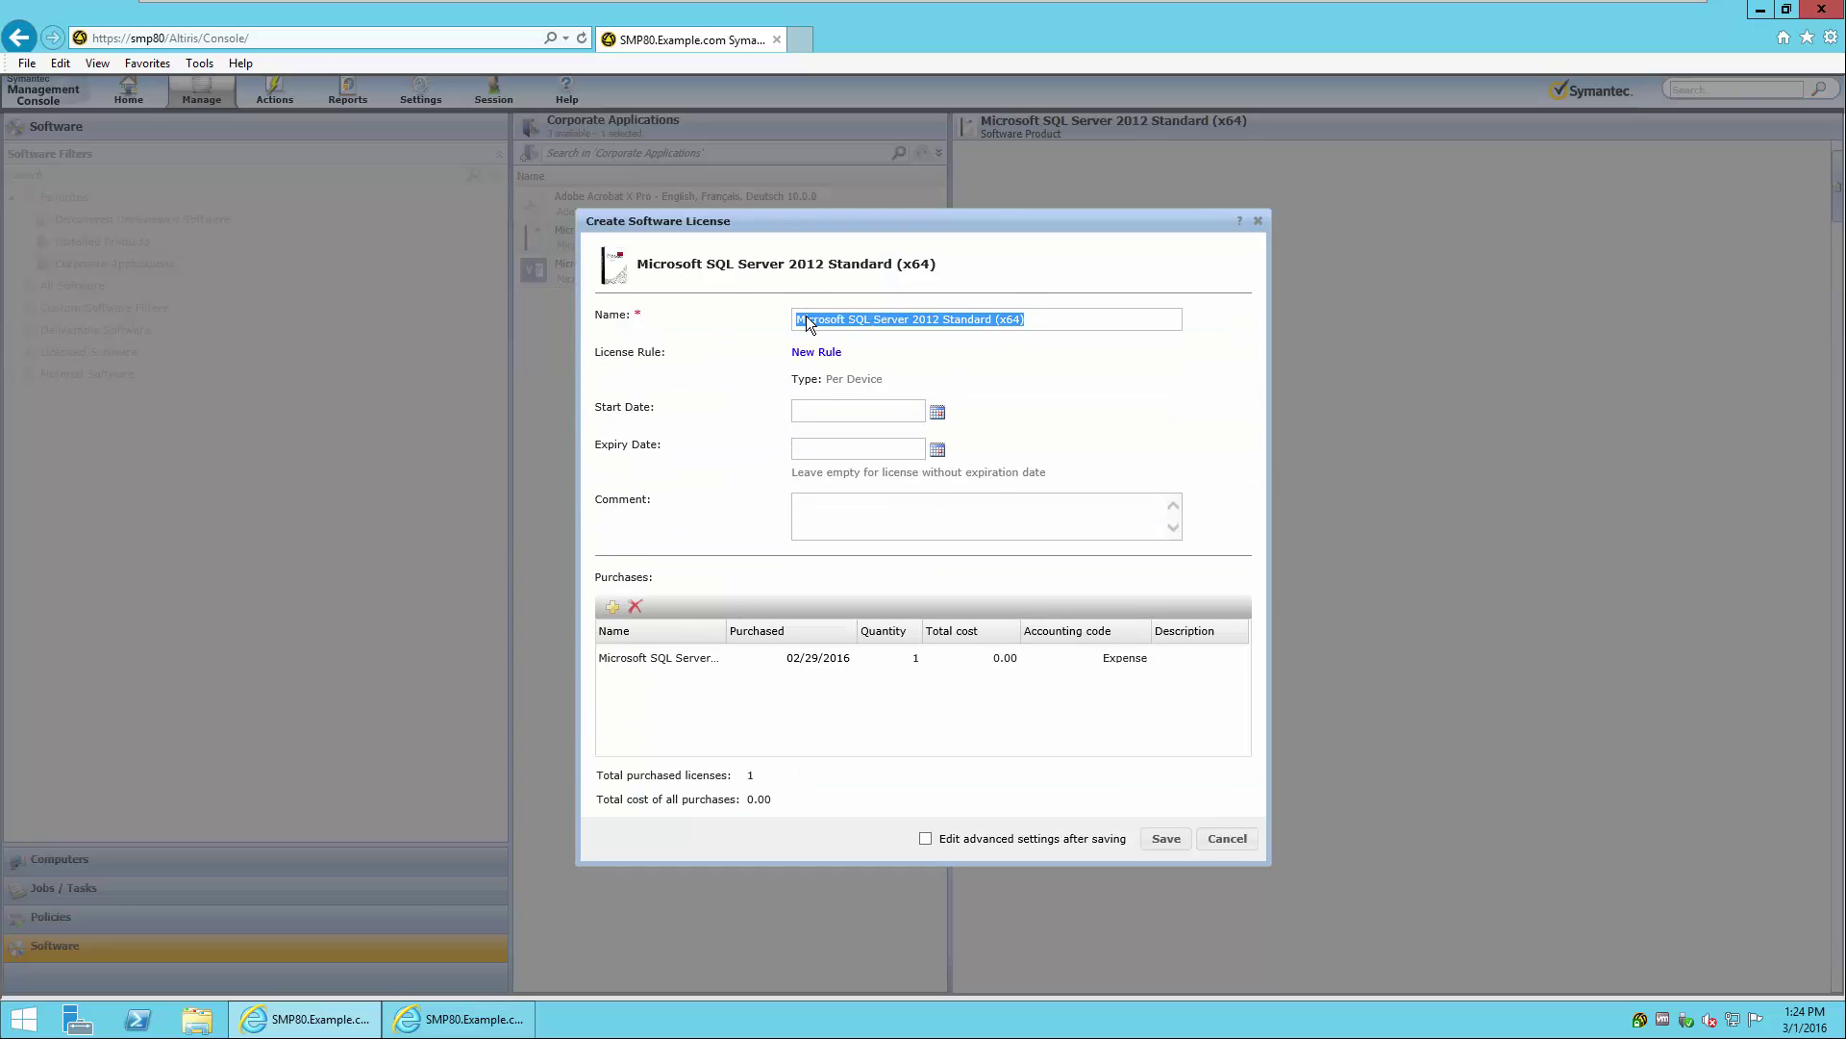
{"action": "left_click", "coordinate": [938, 354]}
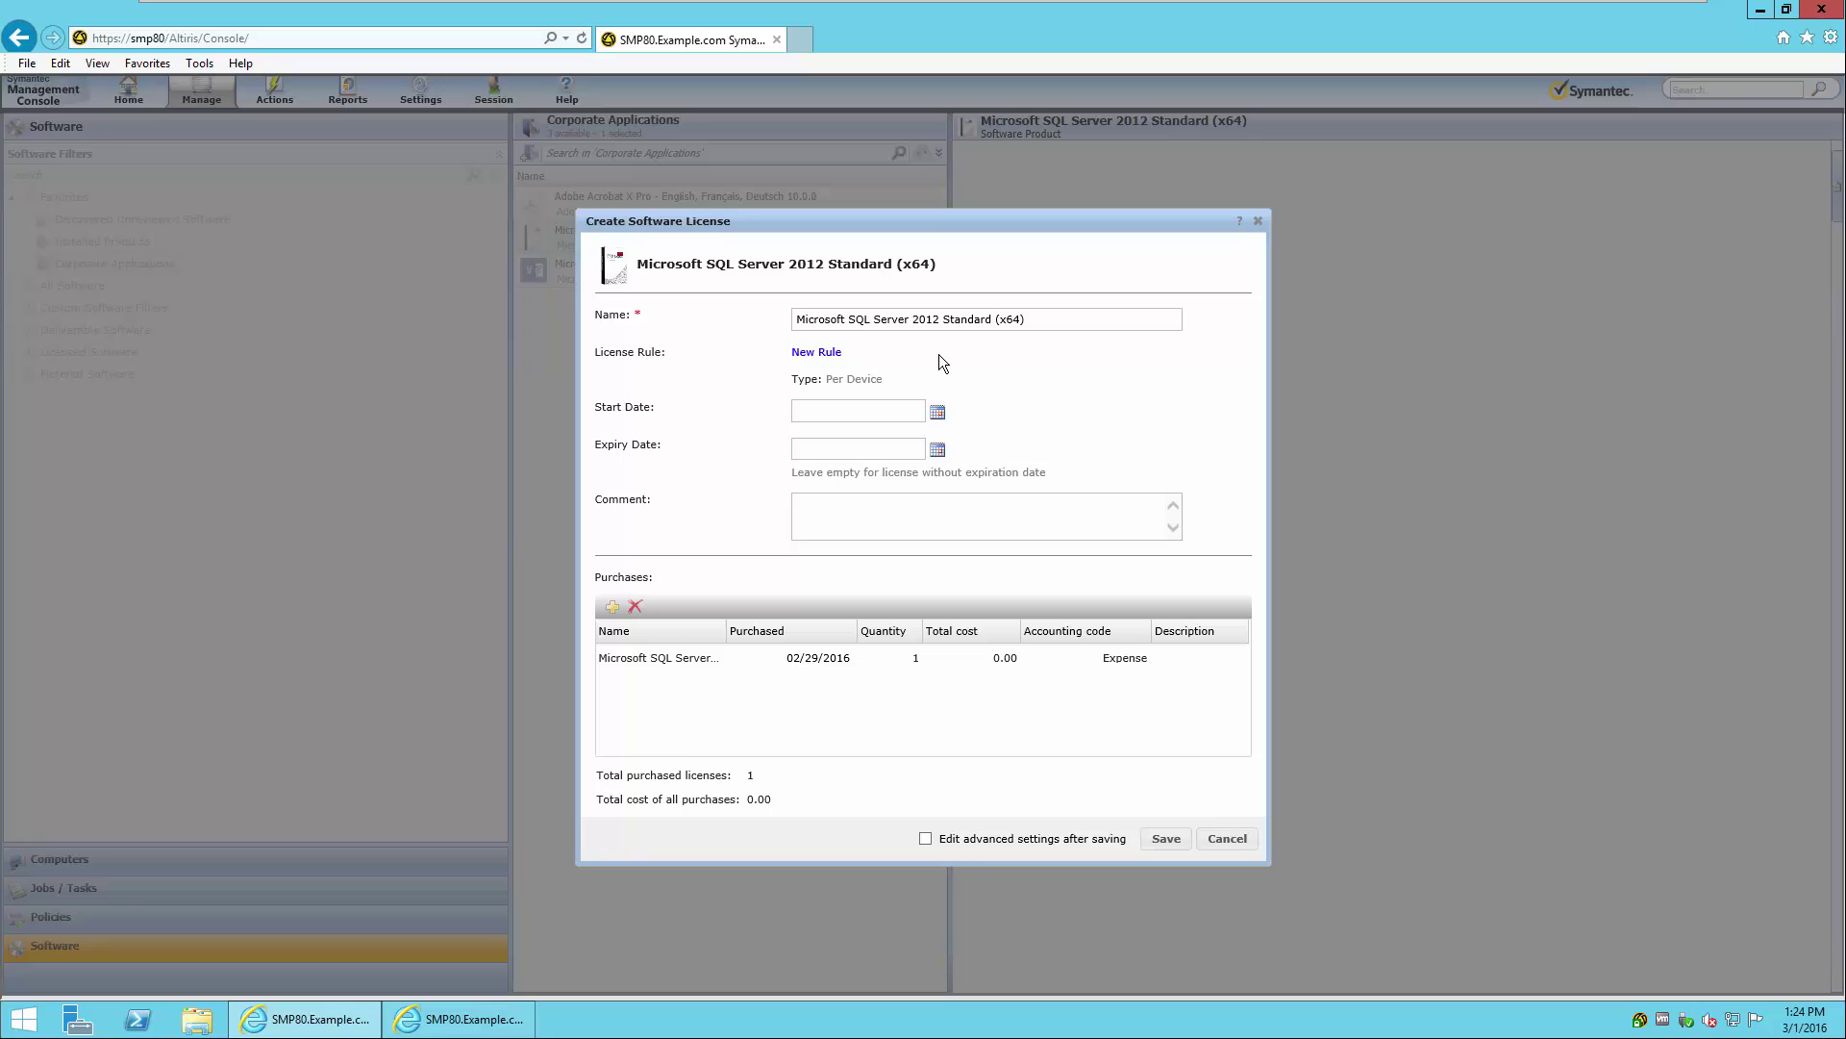
{"action": "left_click", "coordinate": [937, 412]}
{"action": "left_click", "coordinate": [937, 449]}
{"action": "left_click", "coordinate": [920, 528]}
{"action": "type", "text": "Microsoft SQL Server 2012 STD Terms"}
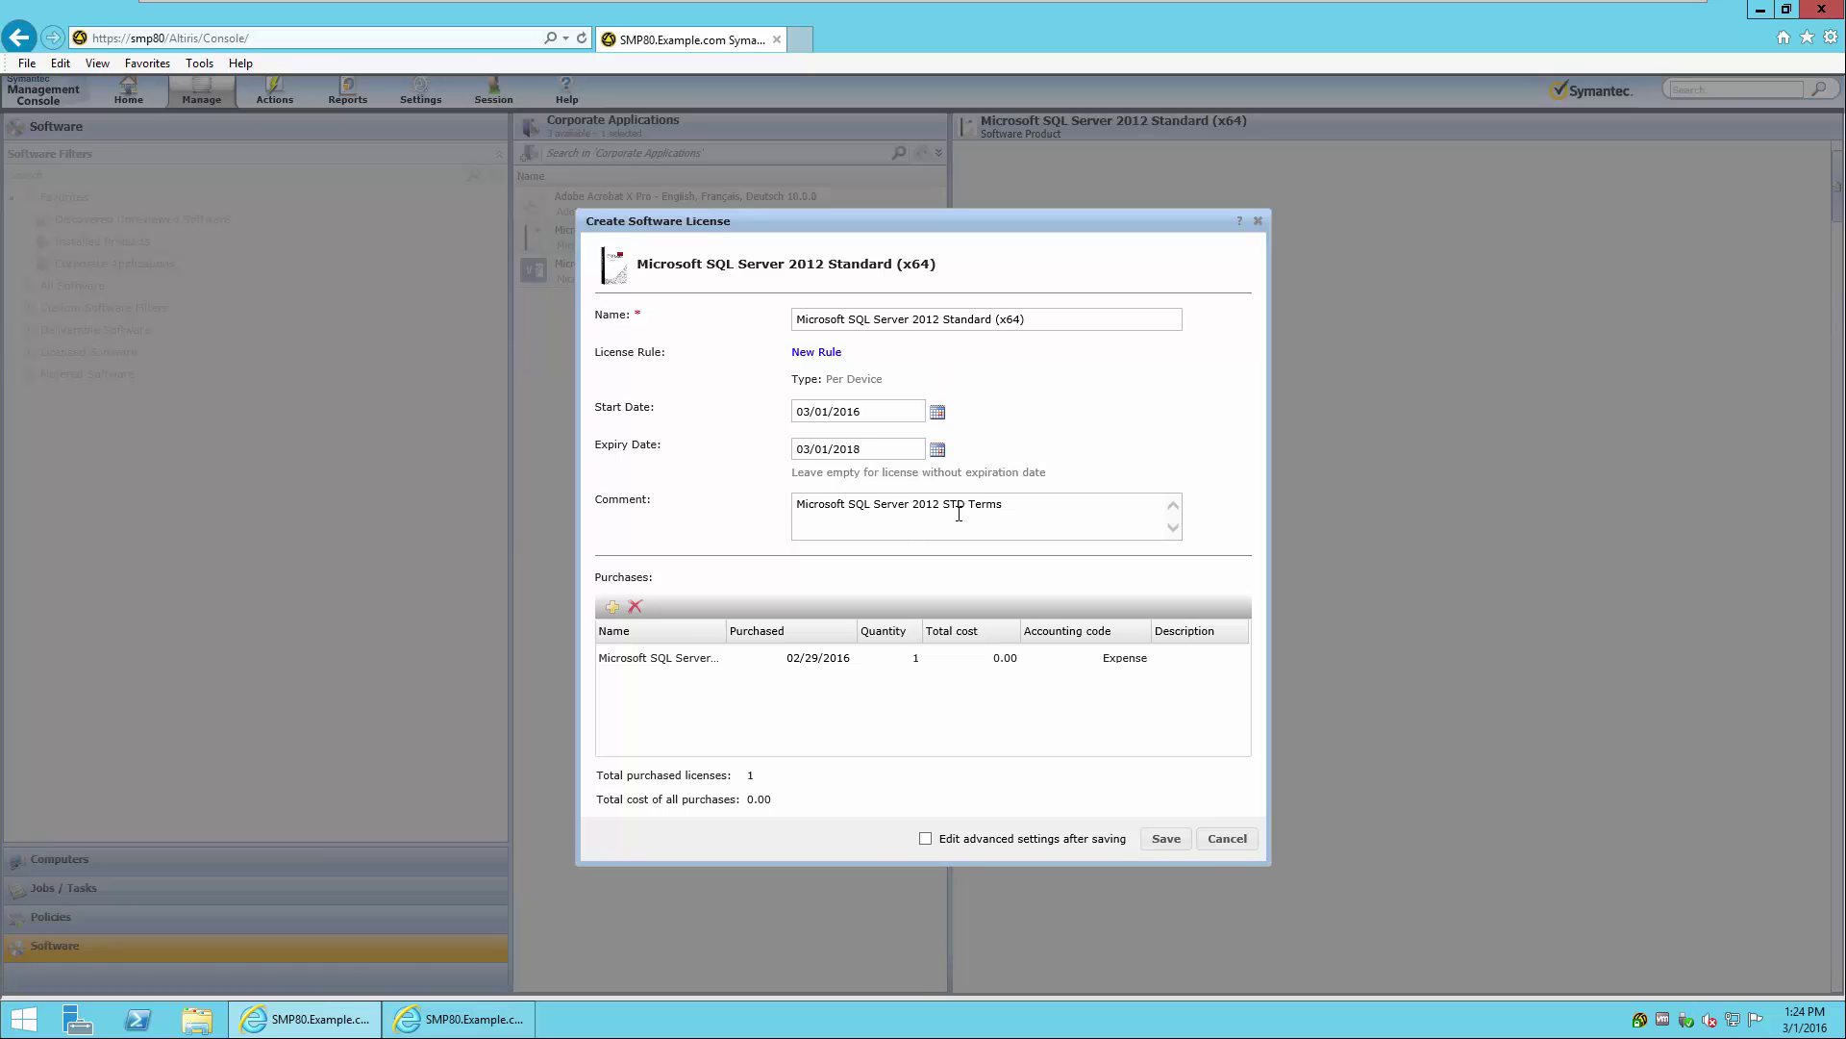
Step: Set the first purchase to quantity 5, total cost 8,500.00, description SW Vendor
{"action": "left_click", "coordinate": [713, 656]}
{"action": "mouse_move", "coordinate": [727, 632]}
{"action": "left_mouse_down"}
{"action": "mouse_move", "coordinate": [949, 631]}
{"action": "mouse_move", "coordinate": [717, 625]}
{"action": "mouse_move", "coordinate": [733, 632]}
{"action": "left_mouse_up"}
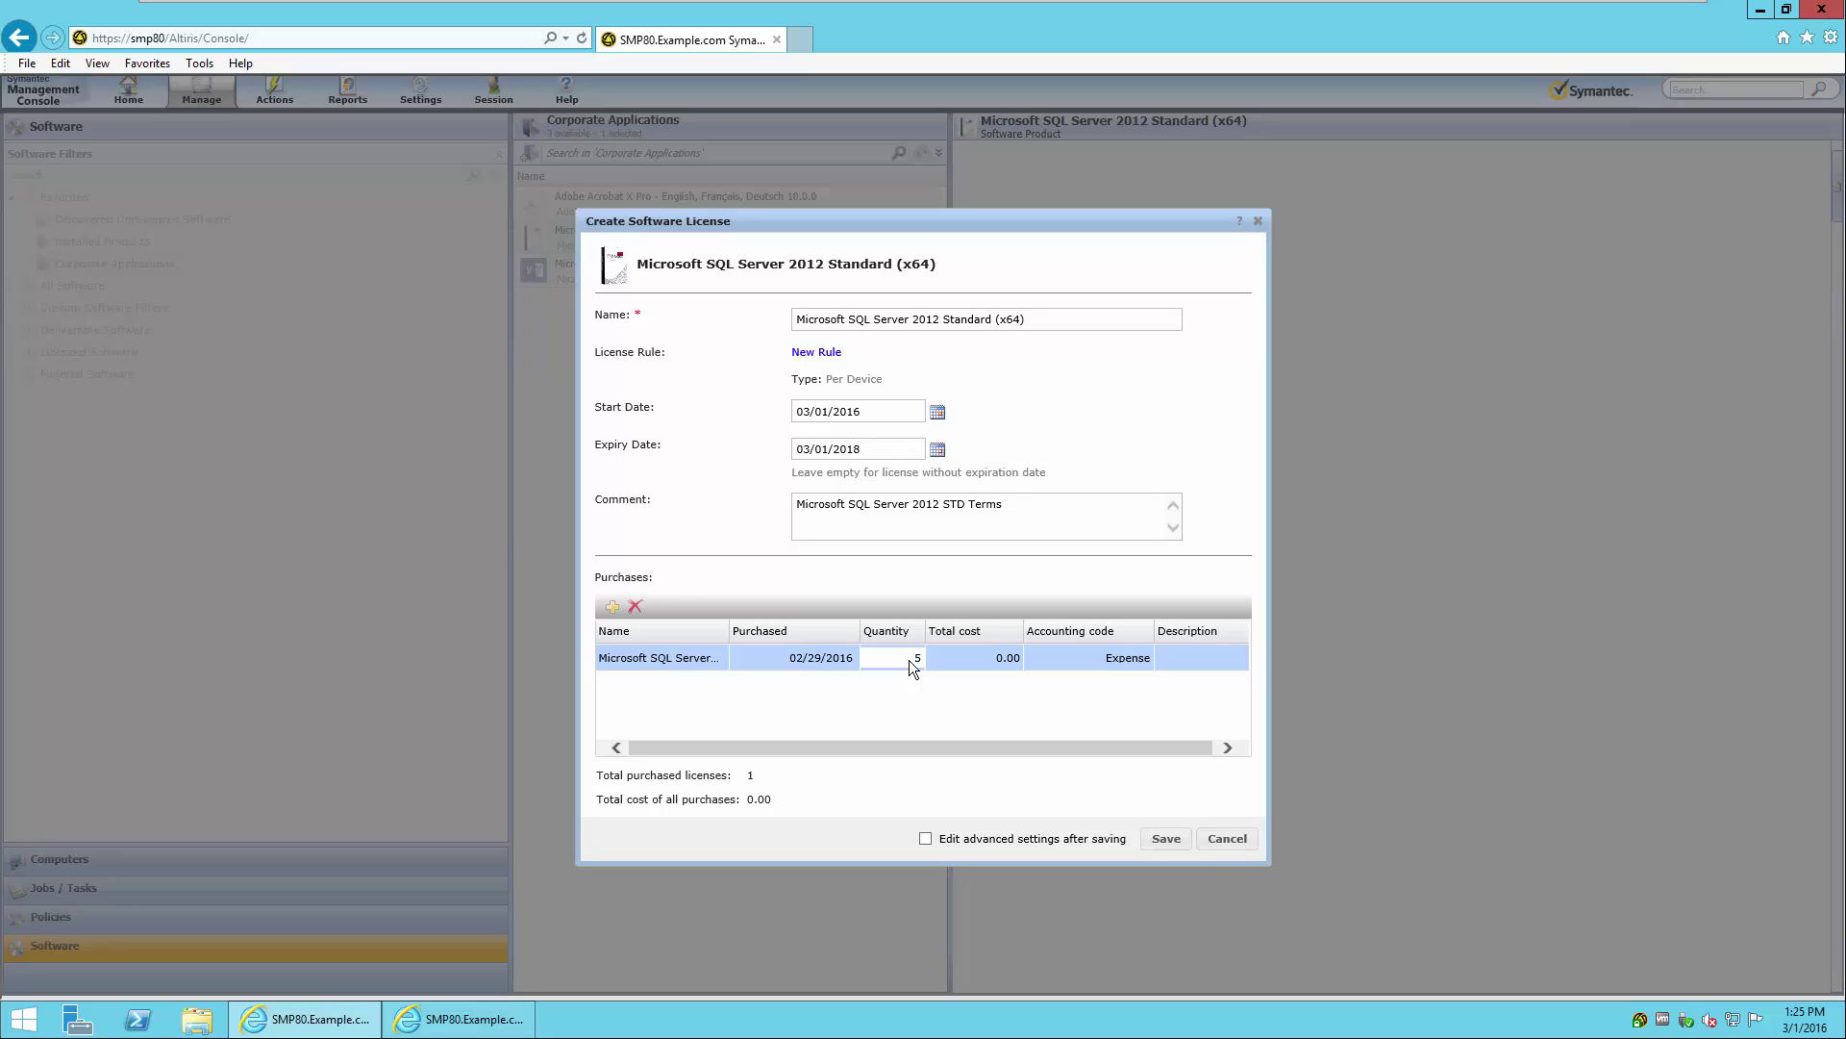
{"action": "left_click", "coordinate": [989, 656]}
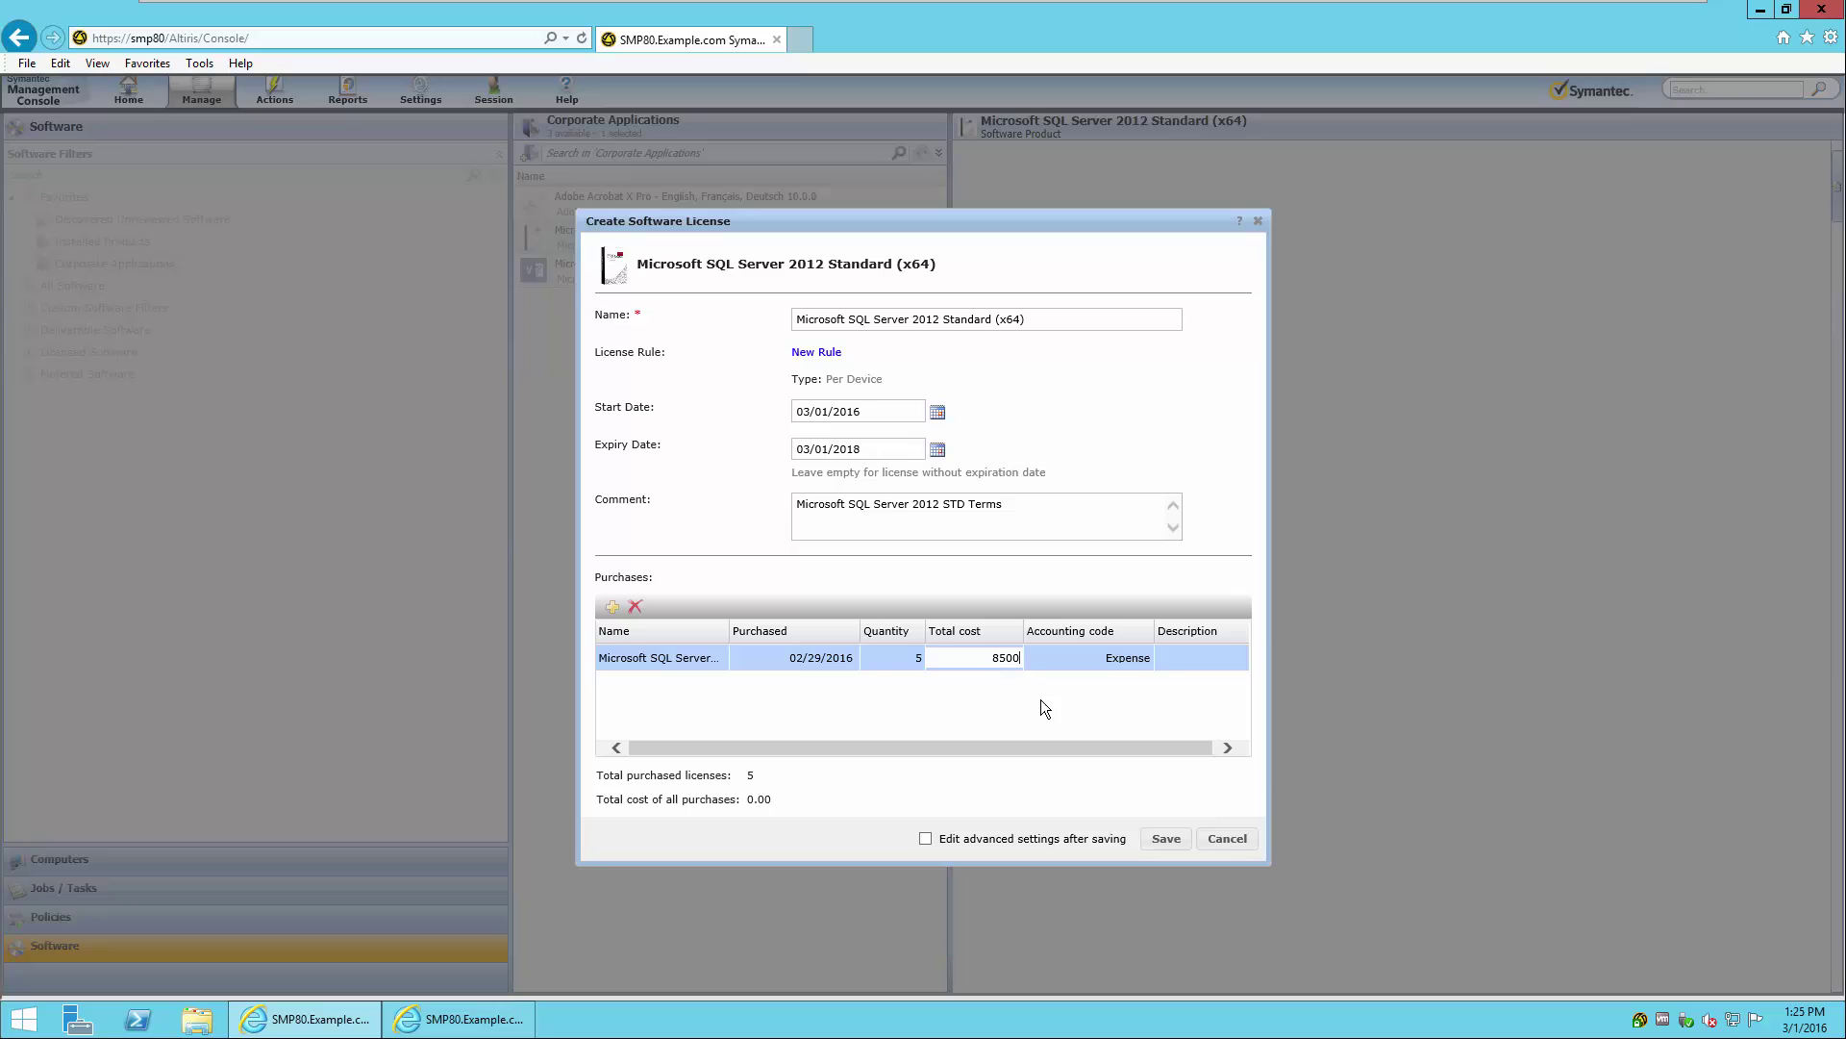
{"action": "left_click", "coordinate": [1102, 689]}
Step: Add a second purchase: quantity 5, total cost 9,995.95, description 'SW Vendor 2'
{"action": "left_click", "coordinate": [613, 608]}
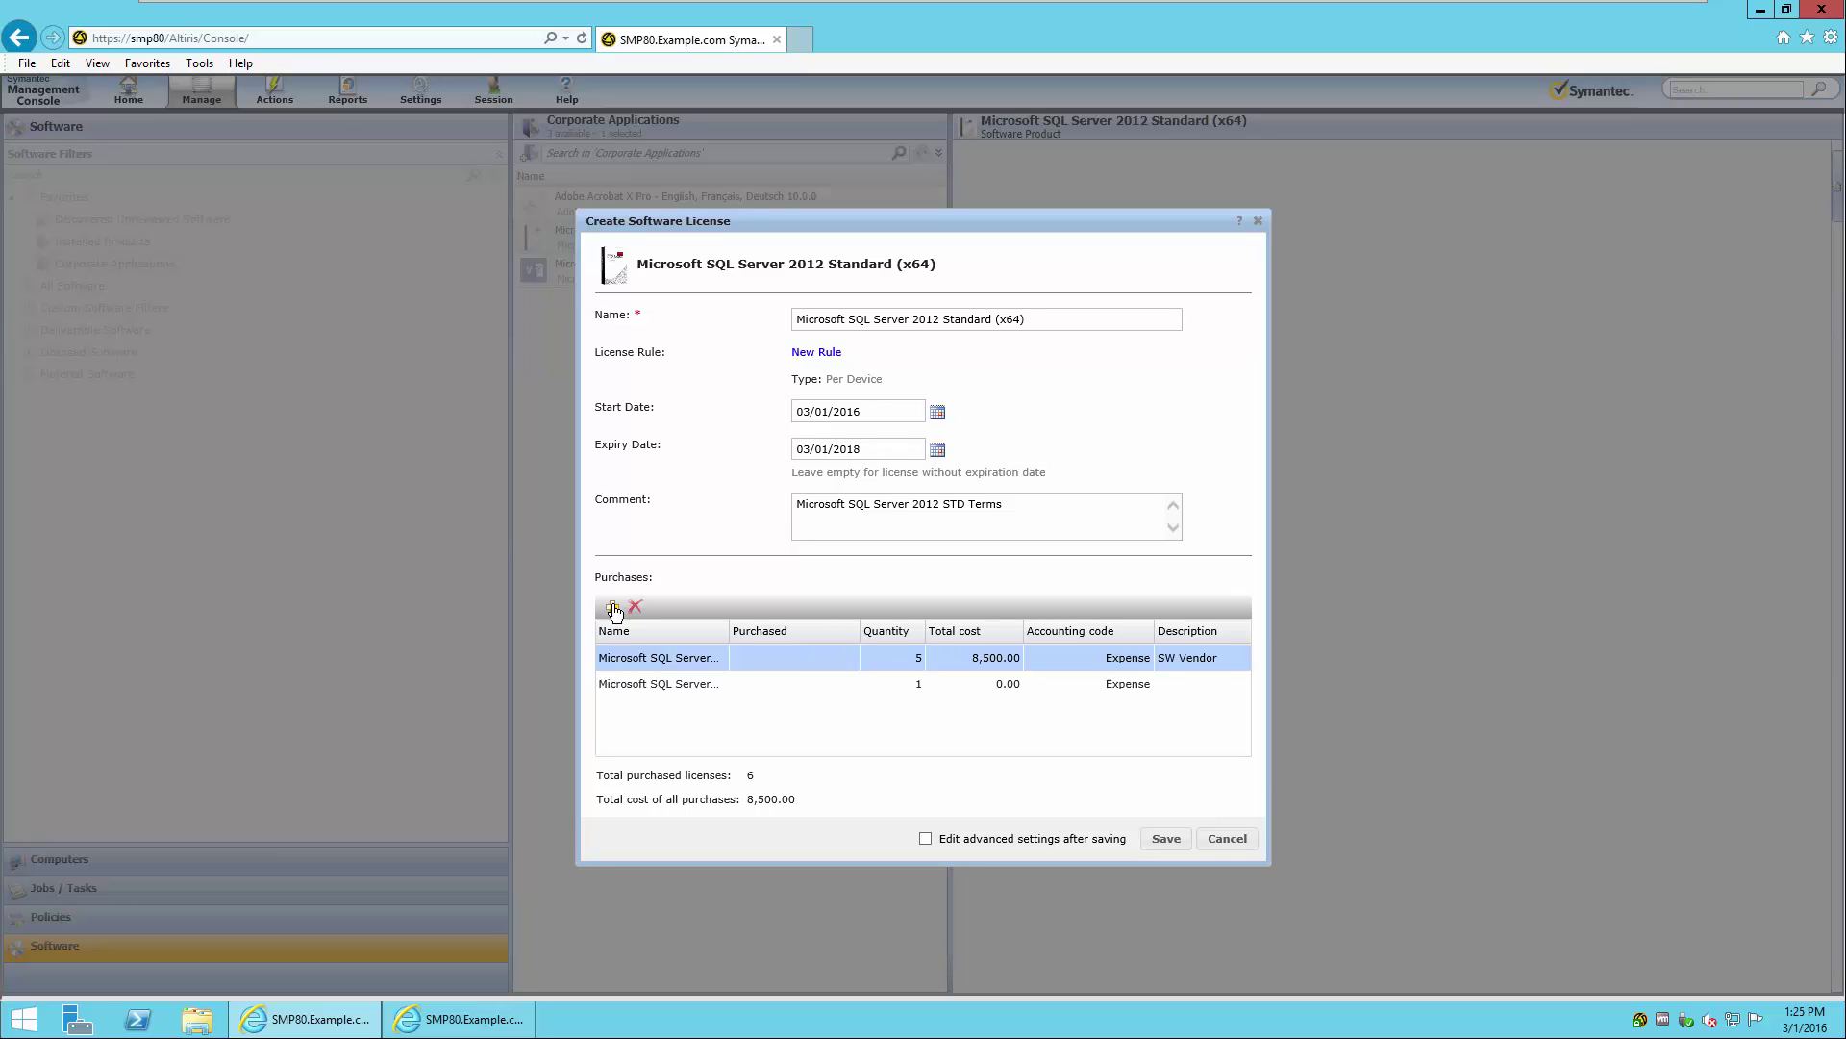
{"action": "left_click_drag", "start_coordinate": [729, 629], "coordinate": [806, 630]}
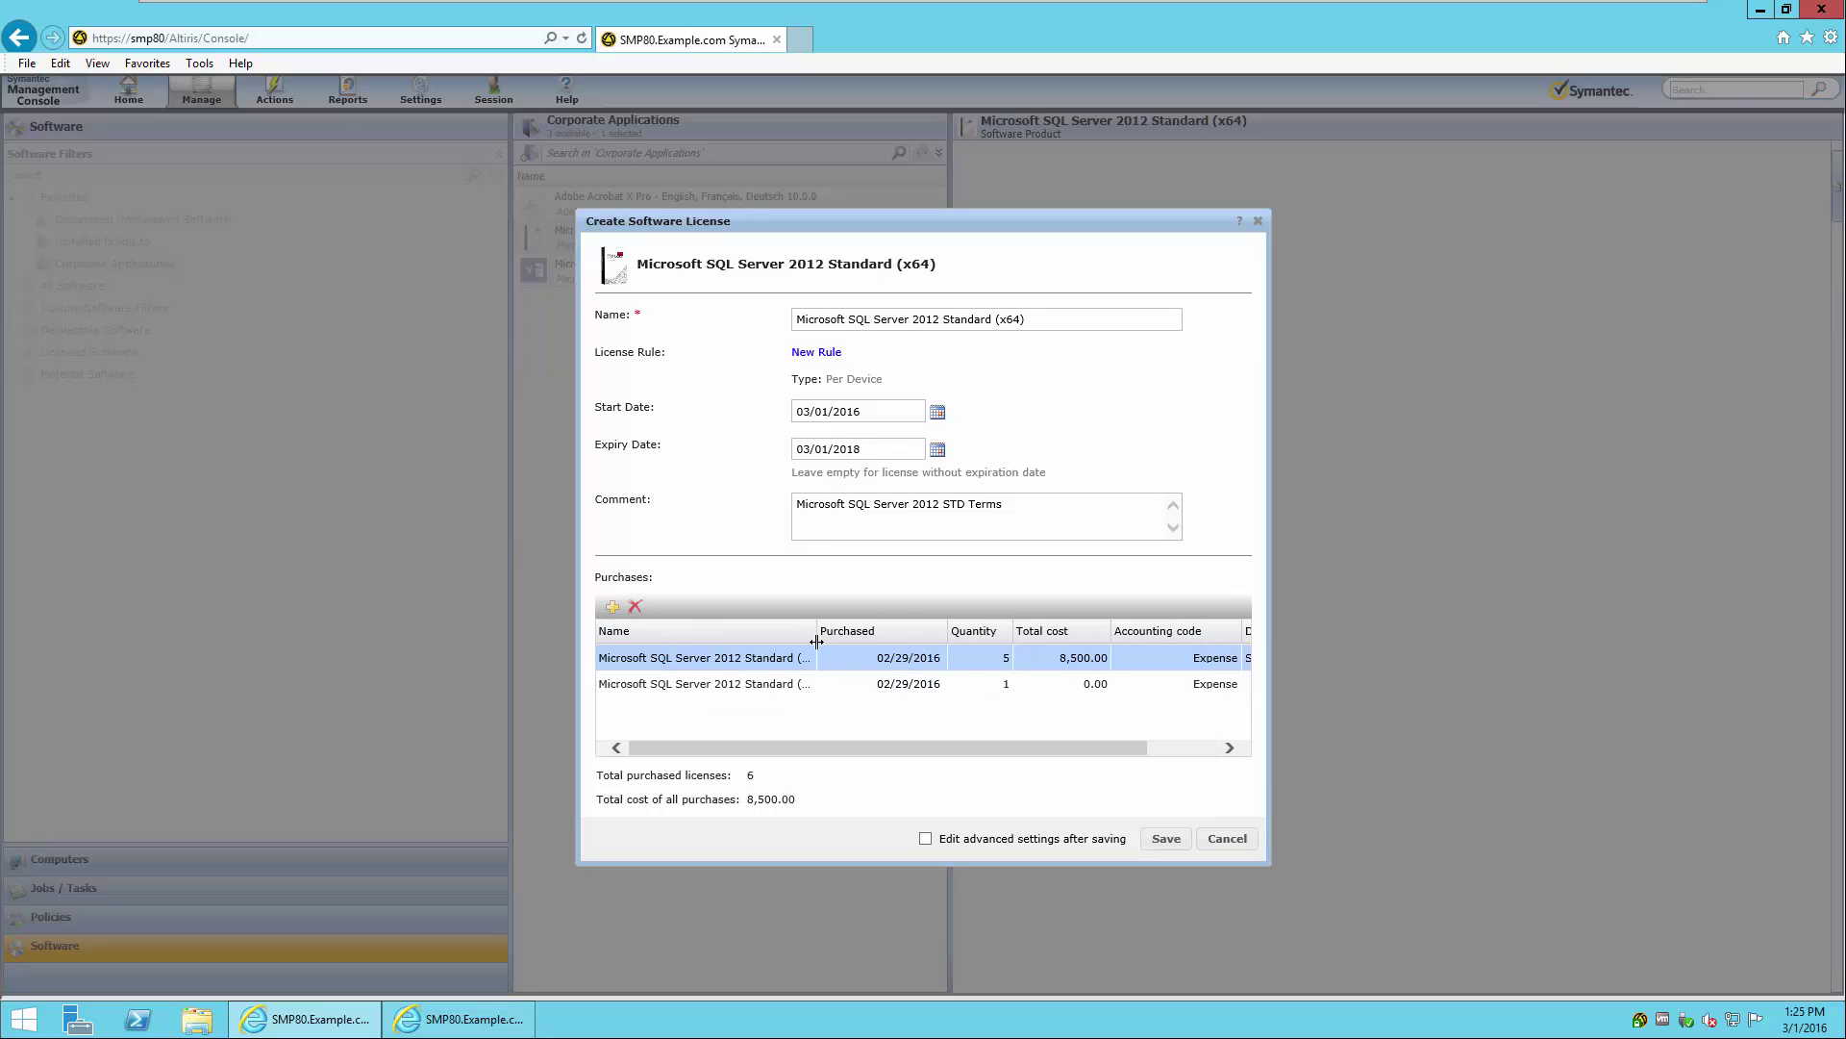
{"action": "left_click", "coordinate": [969, 684]}
{"action": "left_click", "coordinate": [975, 687]}
{"action": "type", "text": "5"}
{"action": "left_click", "coordinate": [1064, 682]}
{"action": "type", "text": "9995.95"}
{"action": "left_click", "coordinate": [1130, 683]}
{"action": "left_click", "coordinate": [1241, 684]}
{"action": "type", "text": "SW Vendor 2"}
{"action": "left_click_drag", "start_coordinate": [723, 747], "coordinate": [664, 748]}
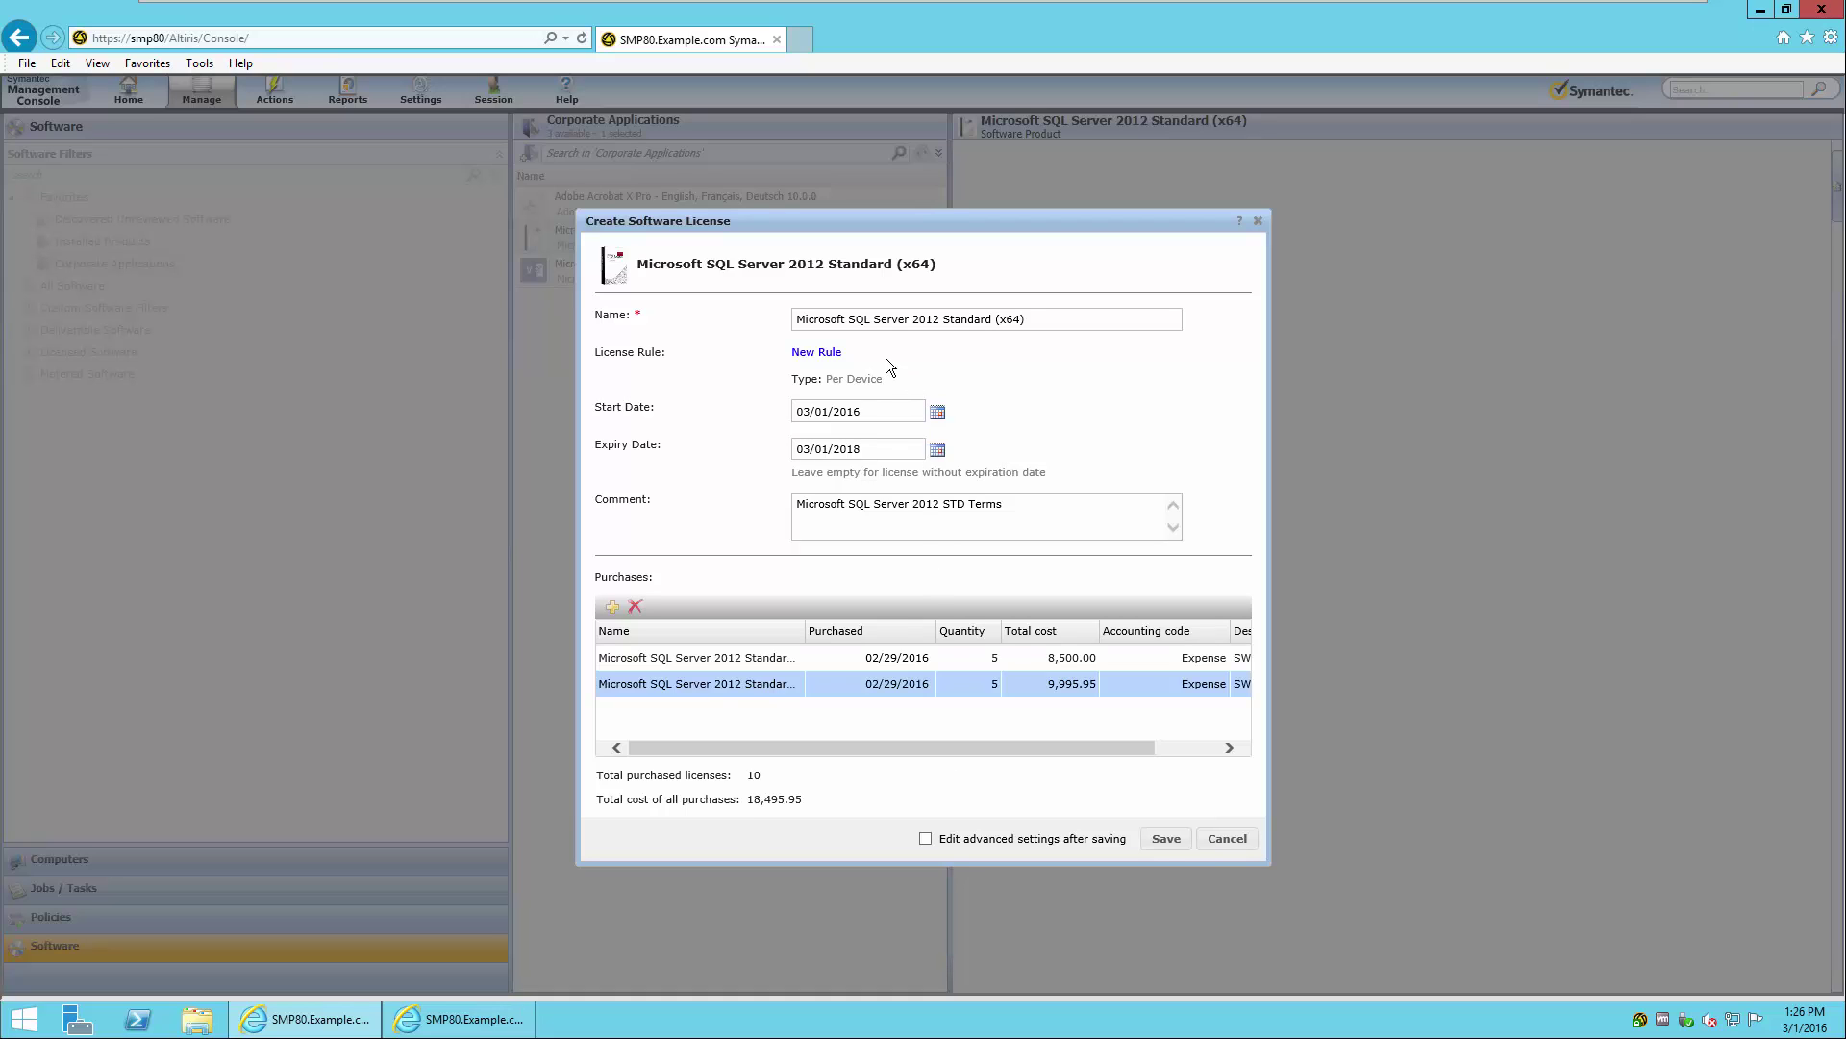
Step: Name the rule '<product> - Per Processor Core', type Per Processor/Core, calculated Per Core, then add affinity computers
{"action": "left_click", "coordinate": [833, 354]}
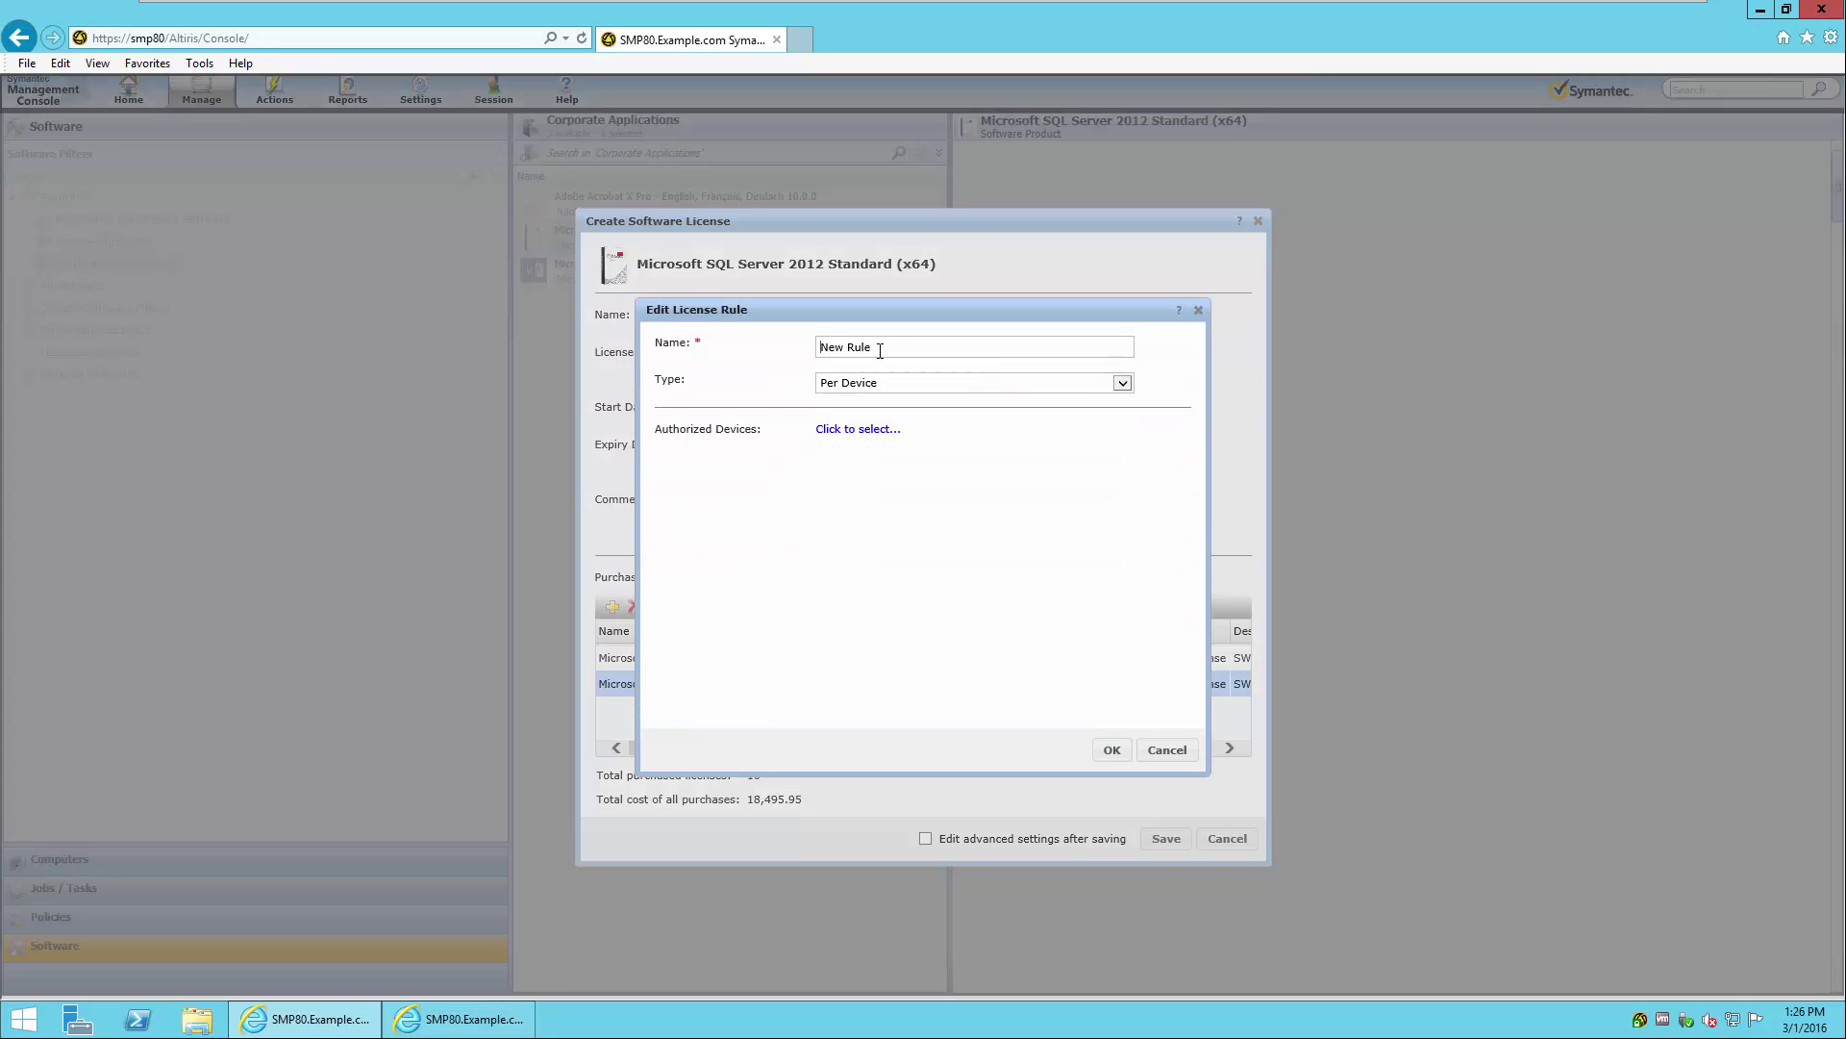
{"action": "type", "text": "Microsoft SQL Server 2012 Standard (x64)"}
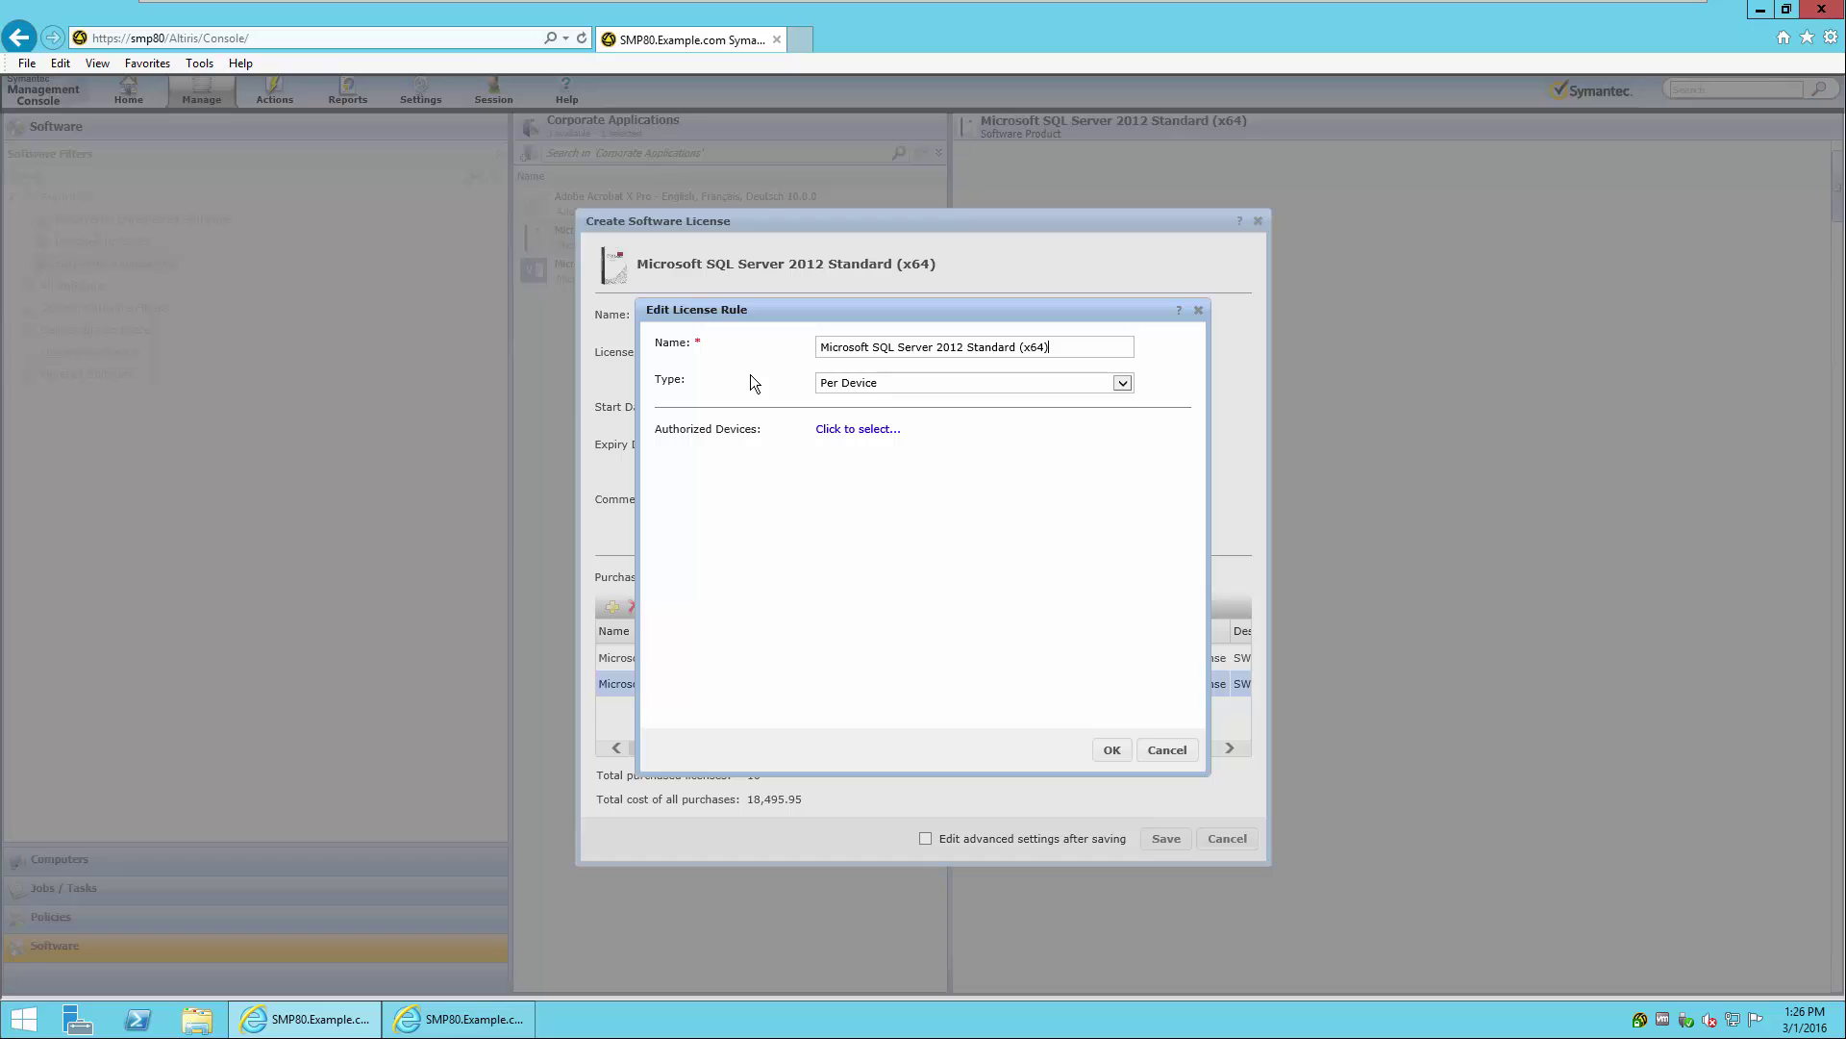
{"action": "type", "text": "- Per Processor Core"}
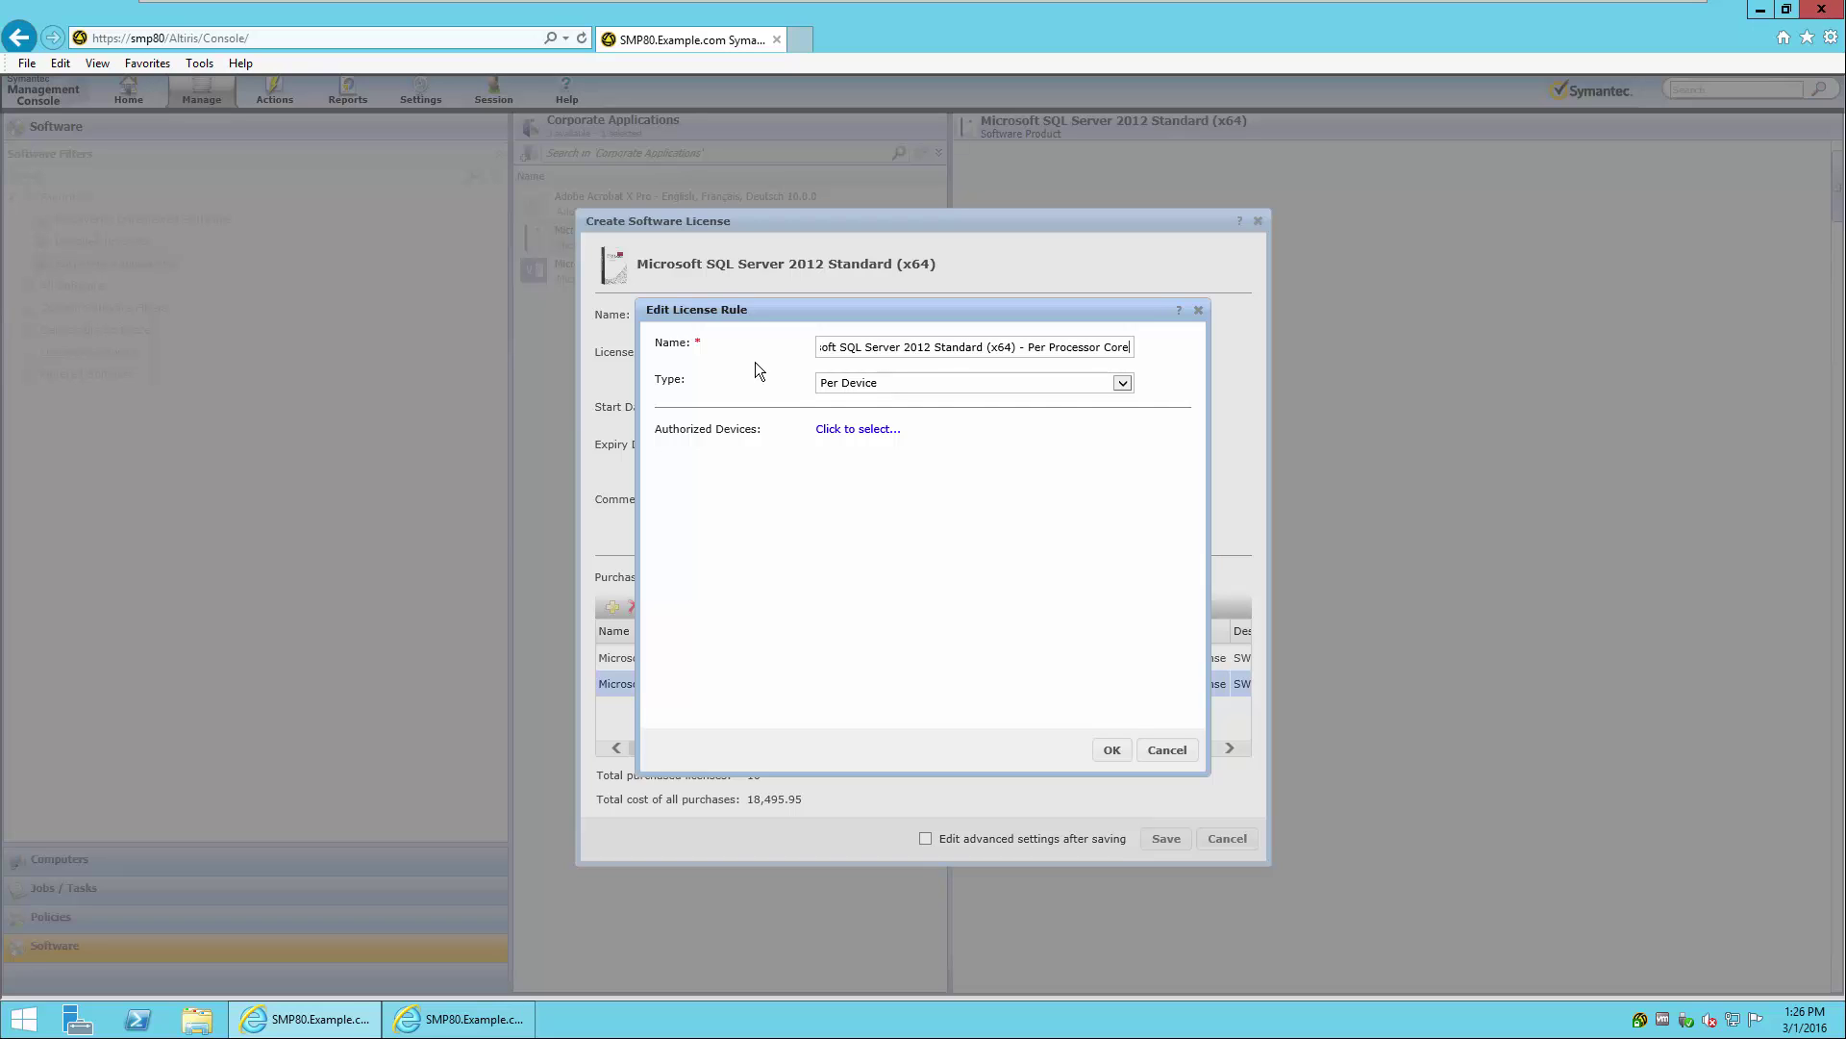
{"action": "left_click", "coordinate": [1123, 384]}
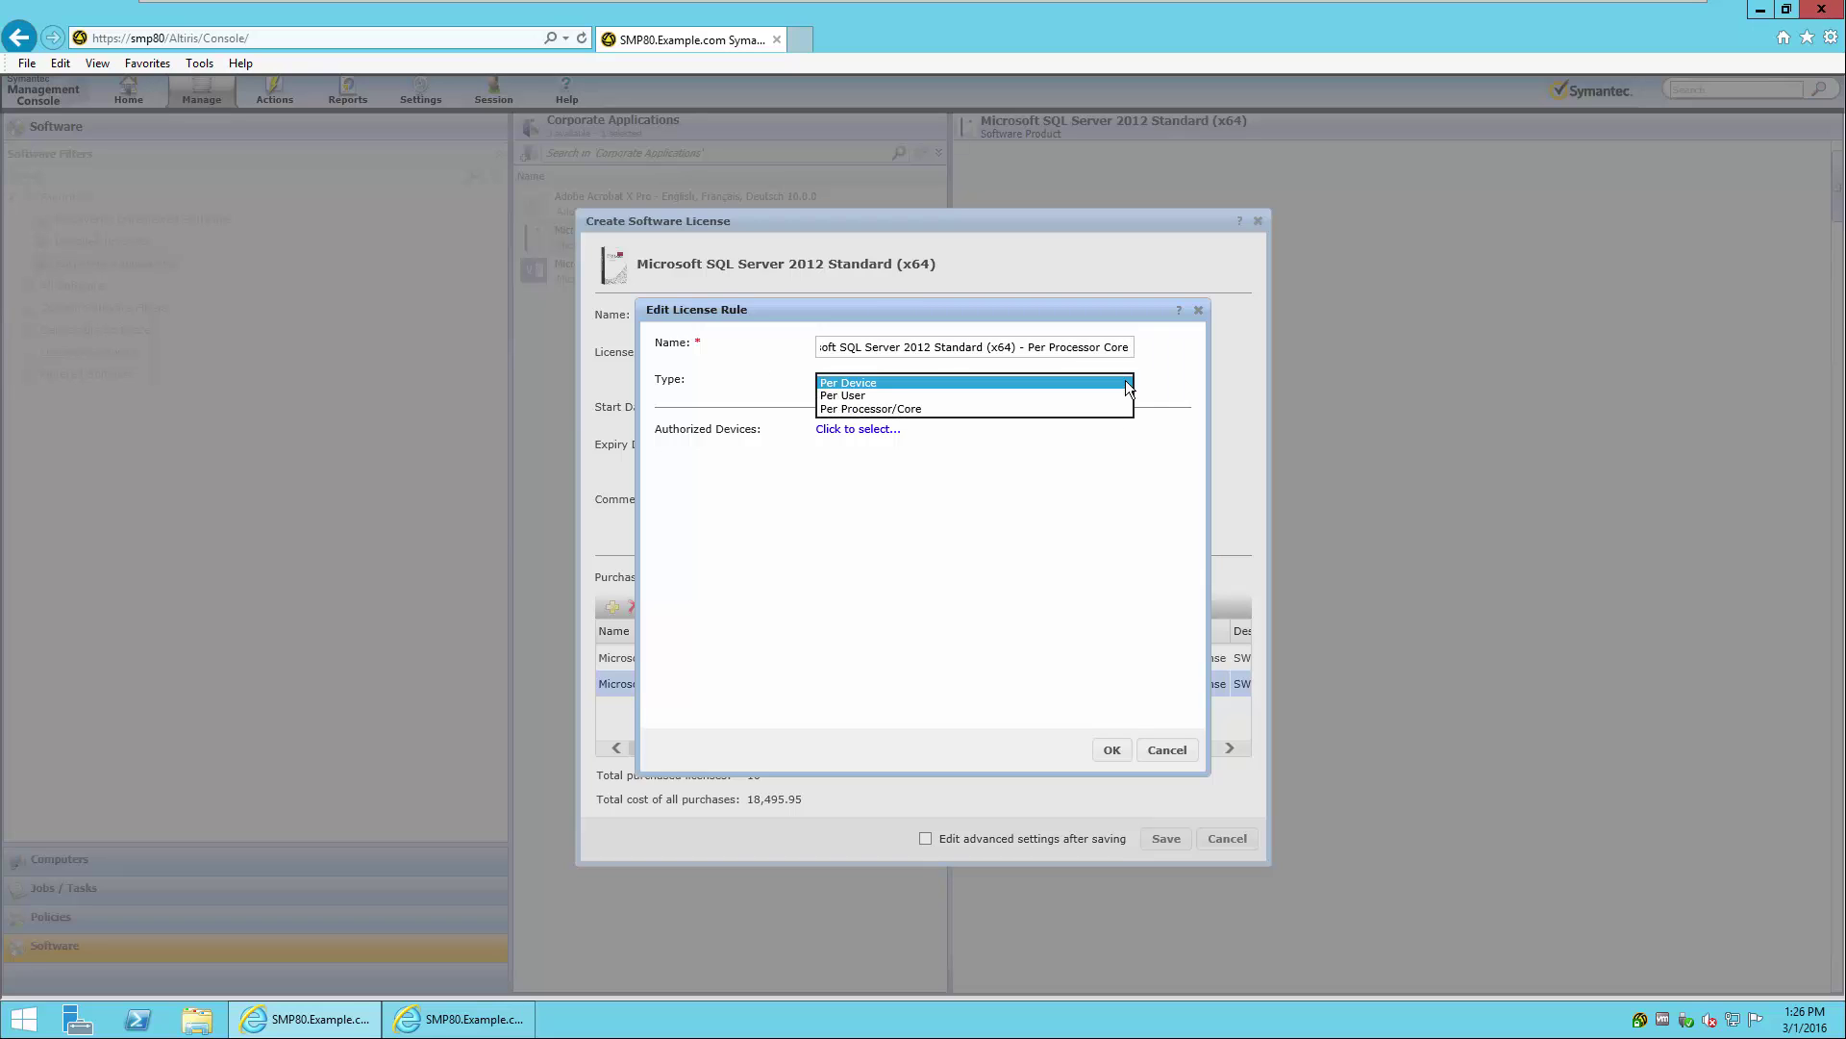
{"action": "left_click", "coordinate": [1002, 409]}
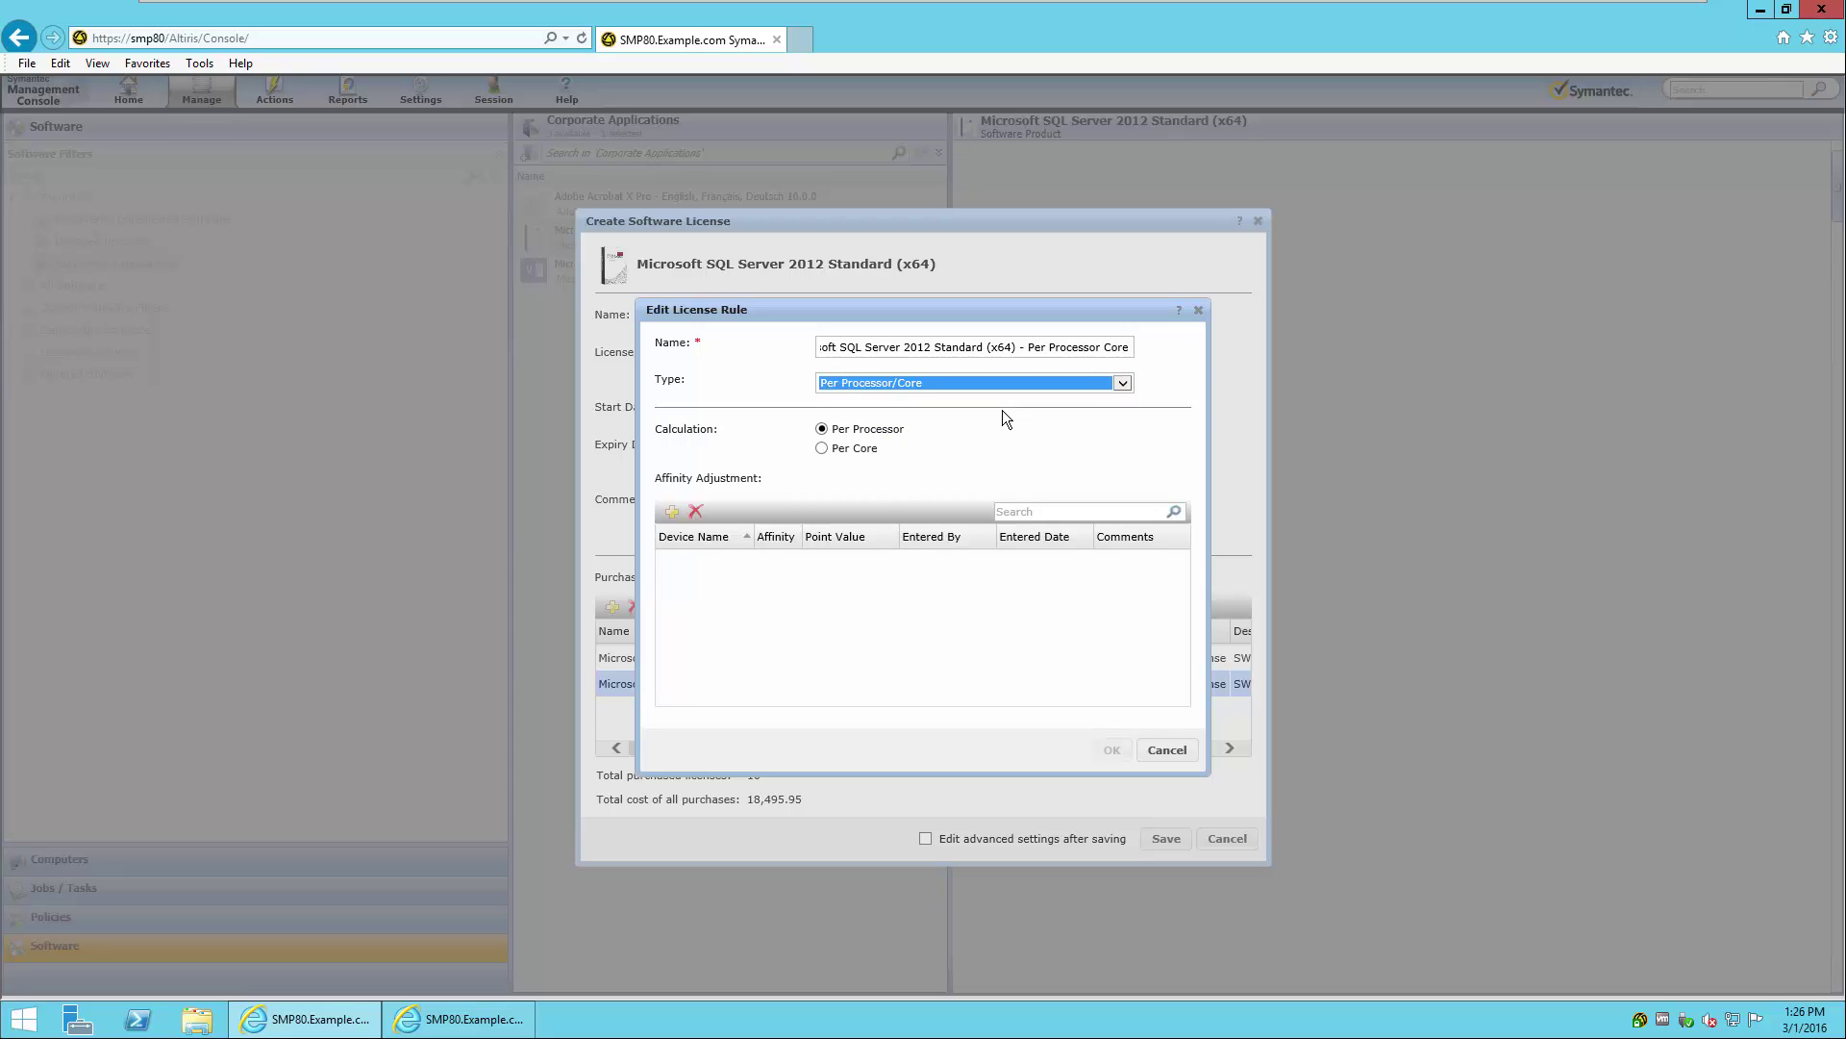
{"action": "left_click", "coordinate": [823, 449]}
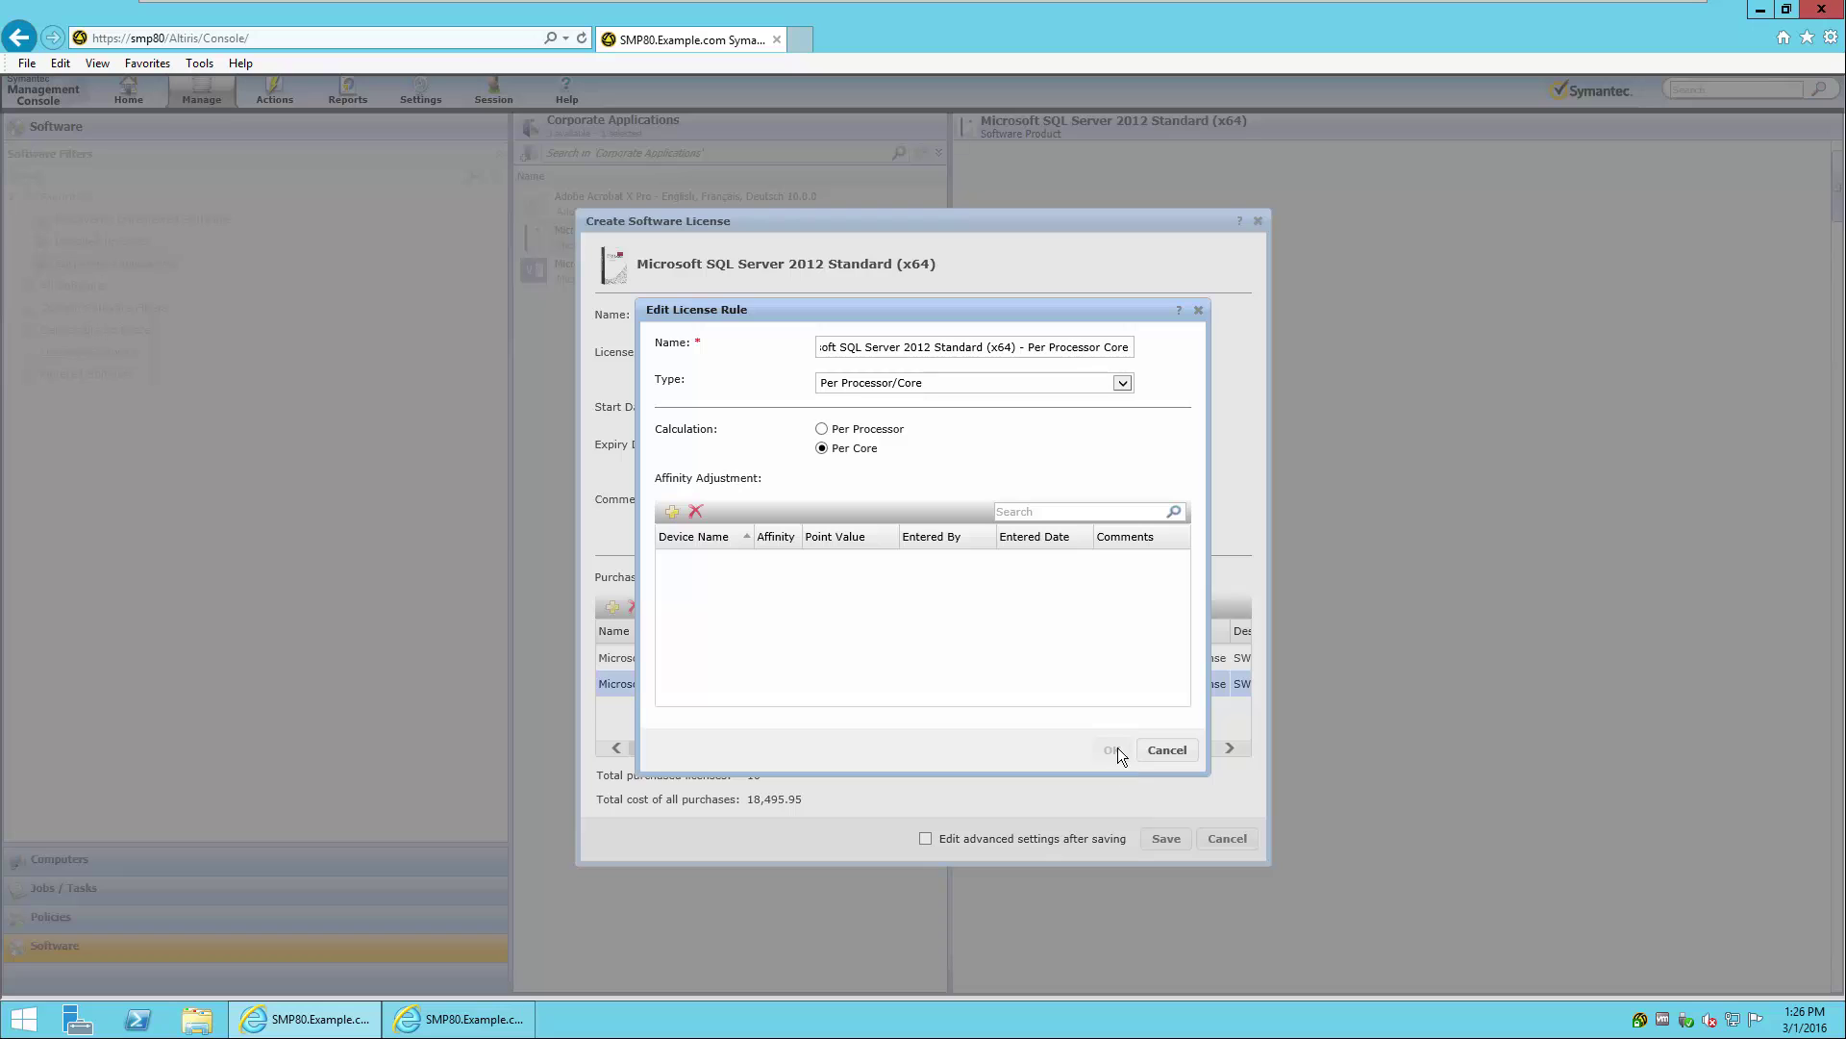
{"action": "left_click", "coordinate": [672, 513]}
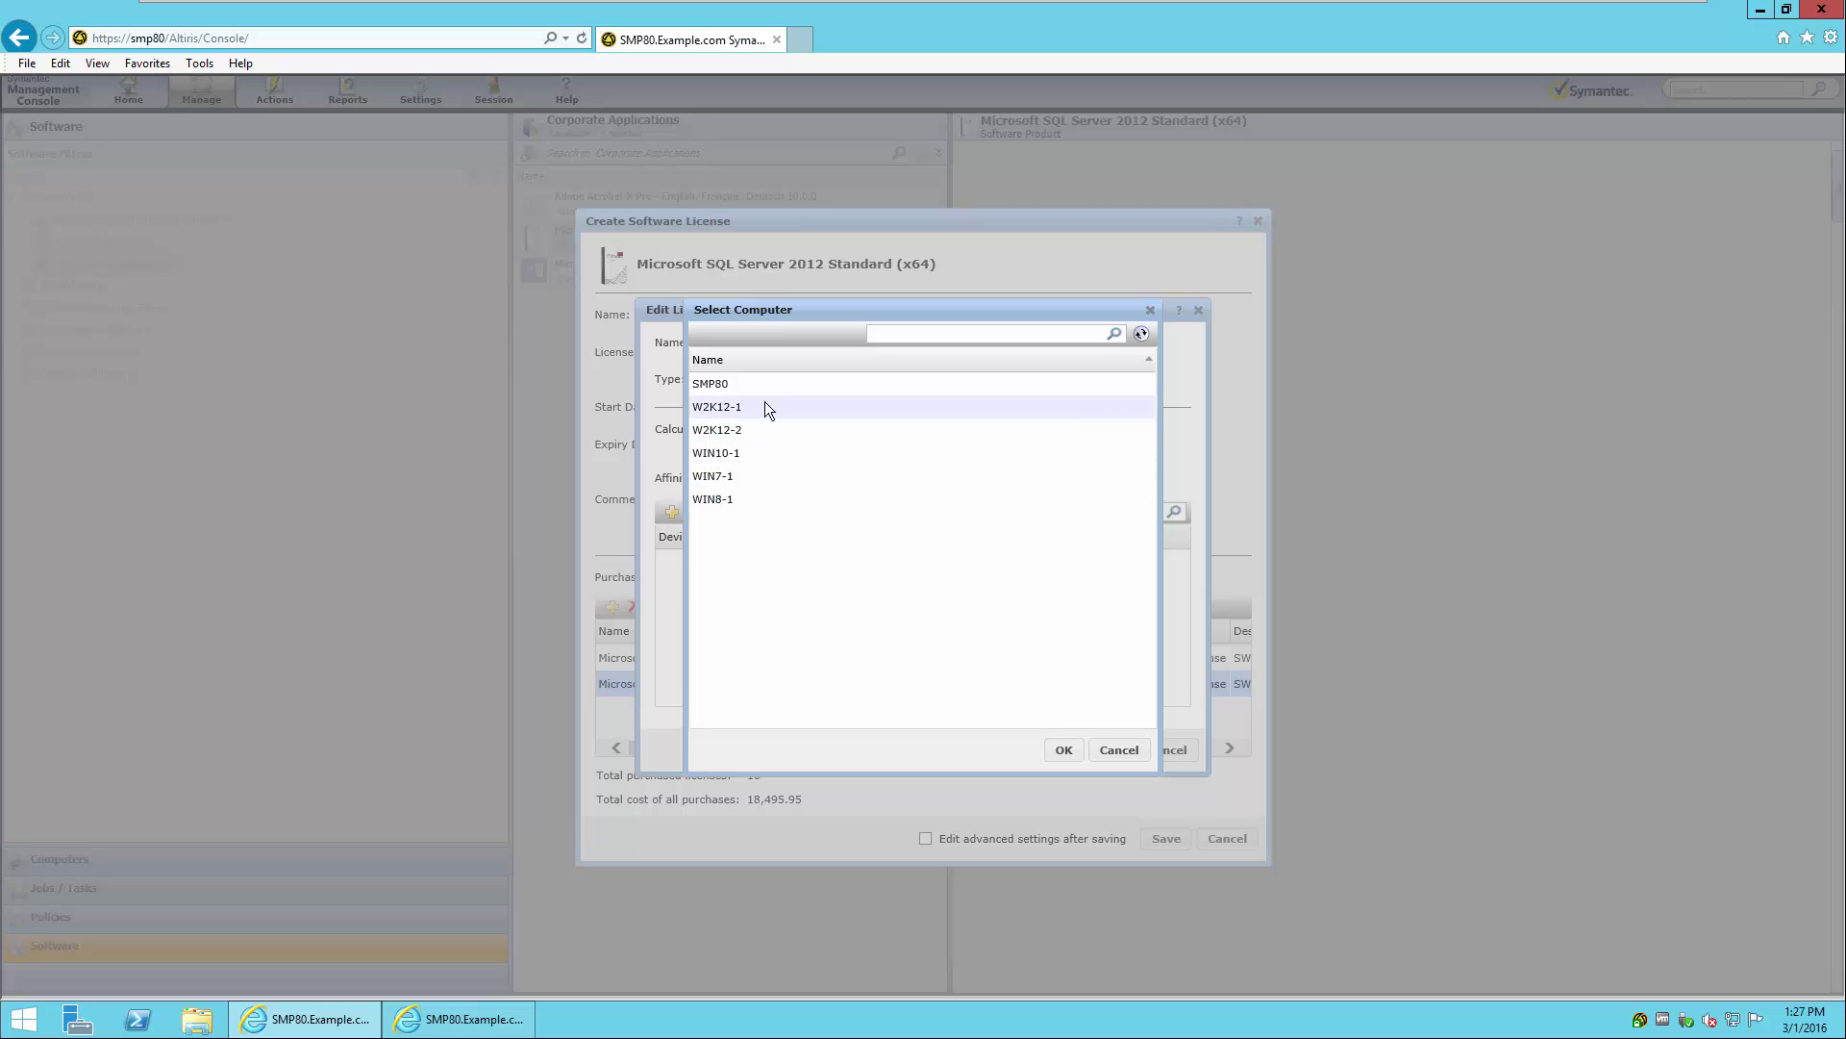
Step: Authorize SMP80 through W2K12-2 for affinity, accept the rule, and save the software license
{"action": "left_click", "coordinate": [818, 382]}
{"action": "left_click", "coordinate": [805, 430], "text": "shift"}
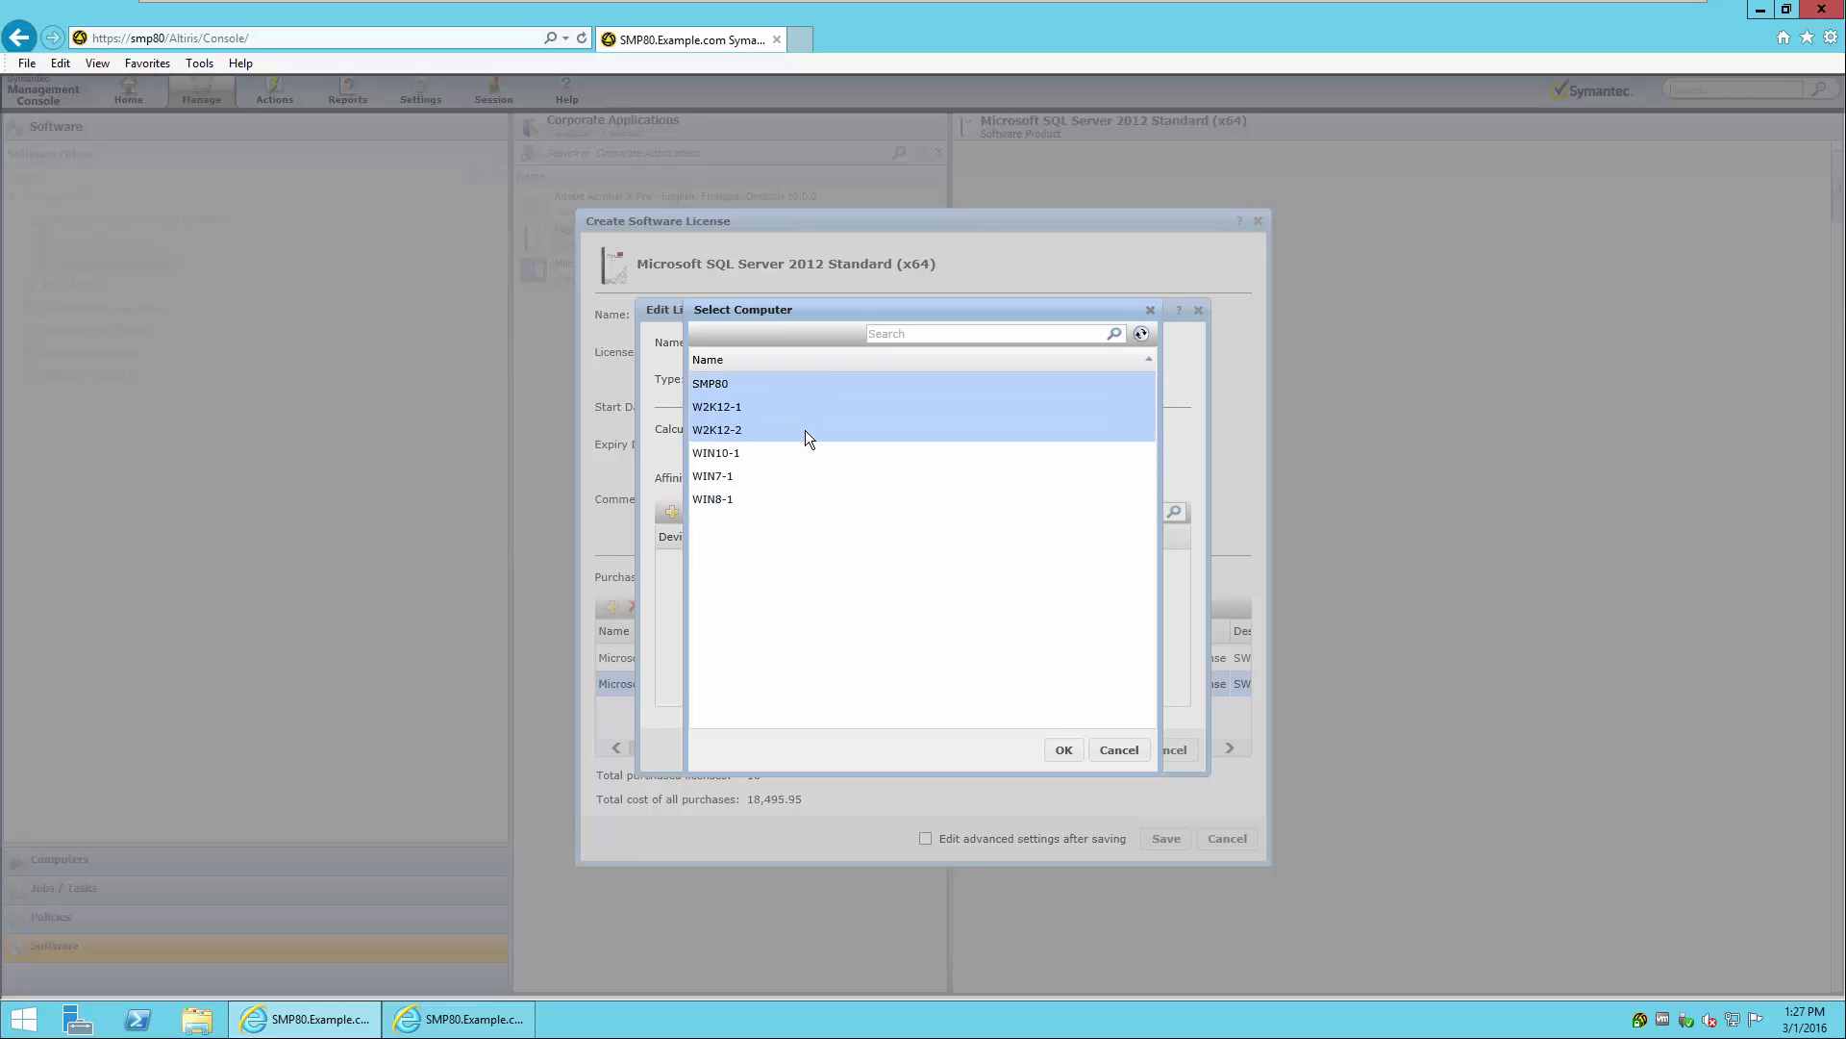
{"action": "left_click", "coordinate": [1065, 750]}
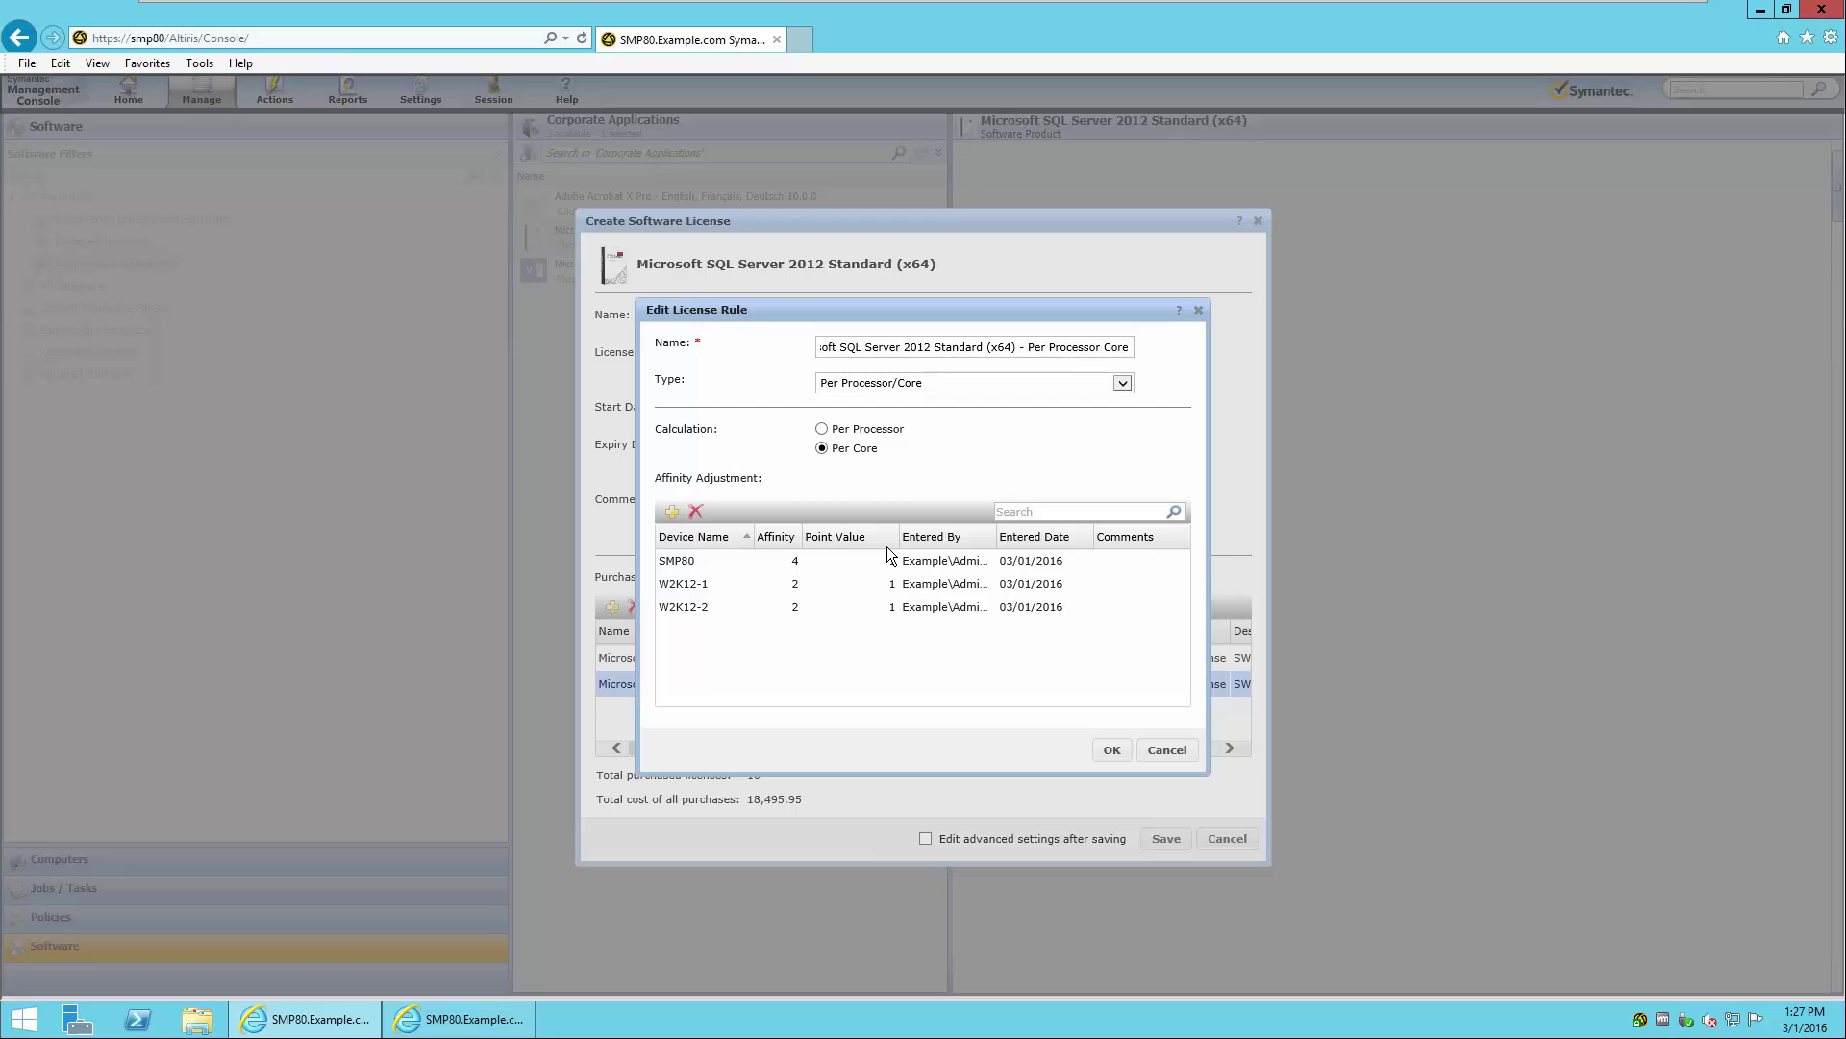
{"action": "left_click", "coordinate": [1112, 751]}
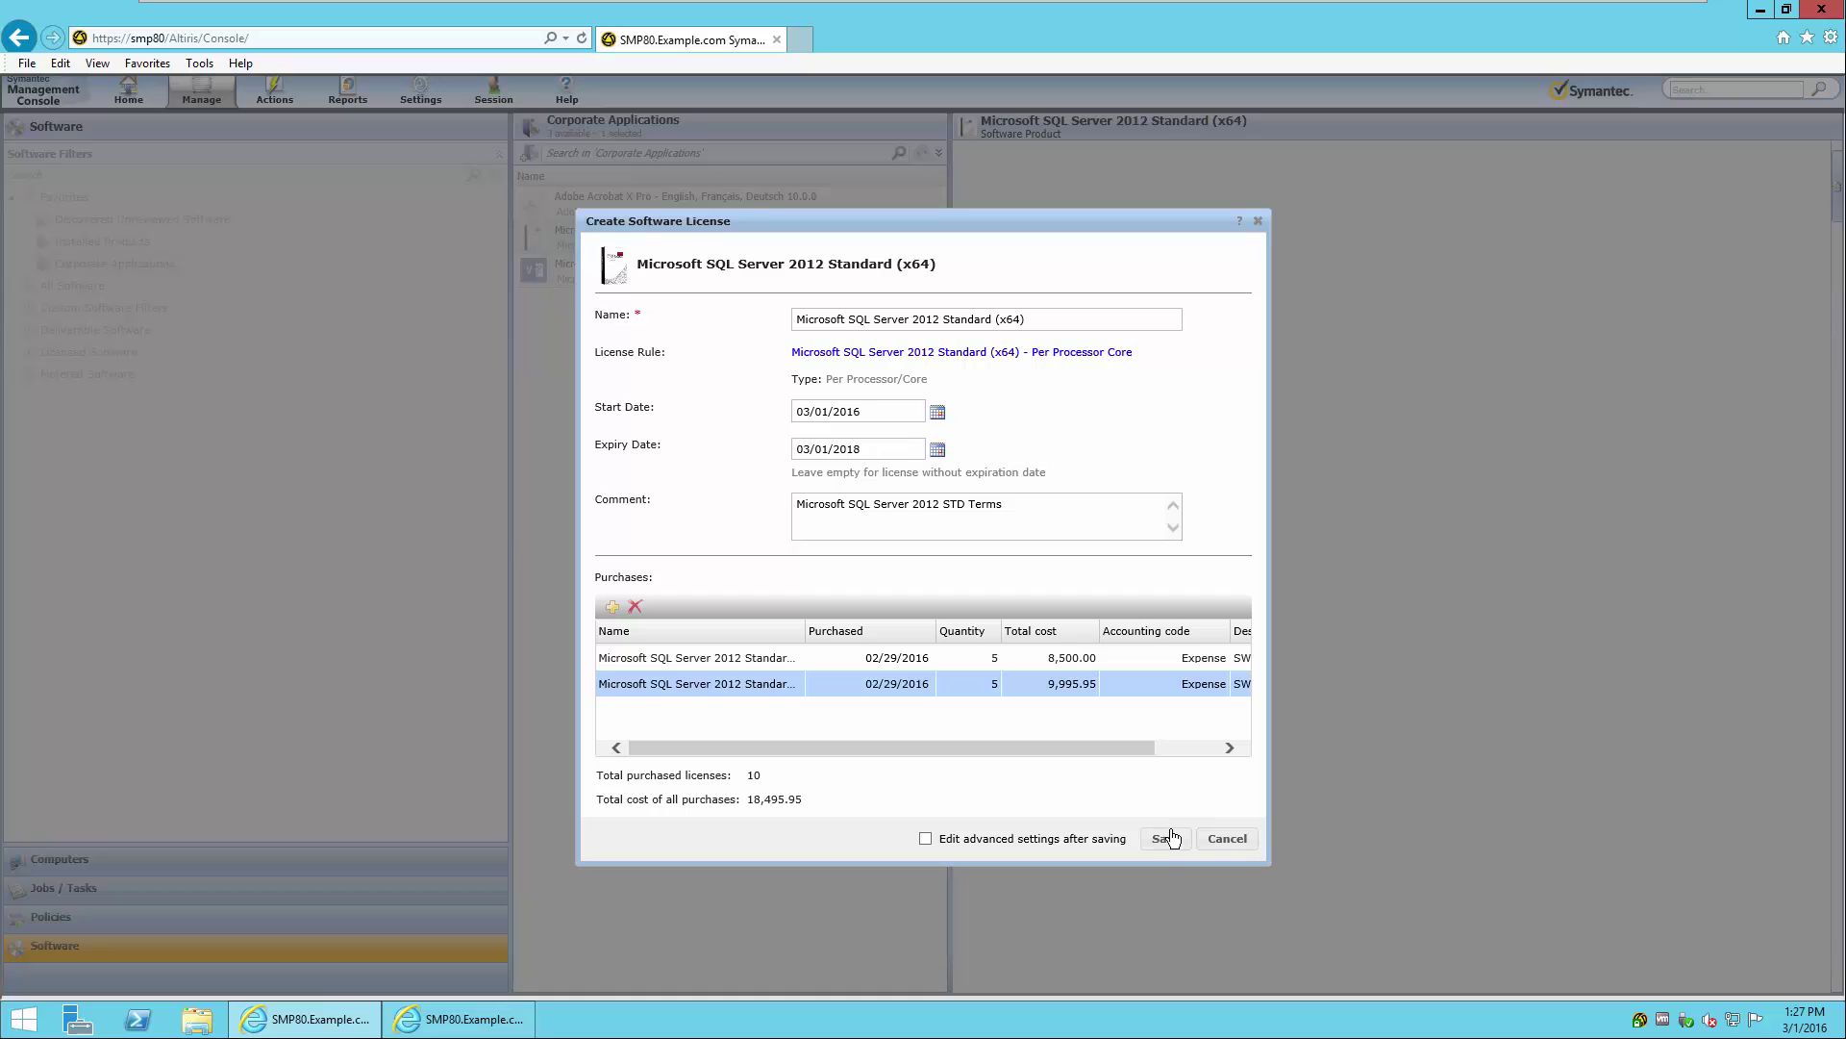
{"action": "left_click", "coordinate": [1172, 837]}
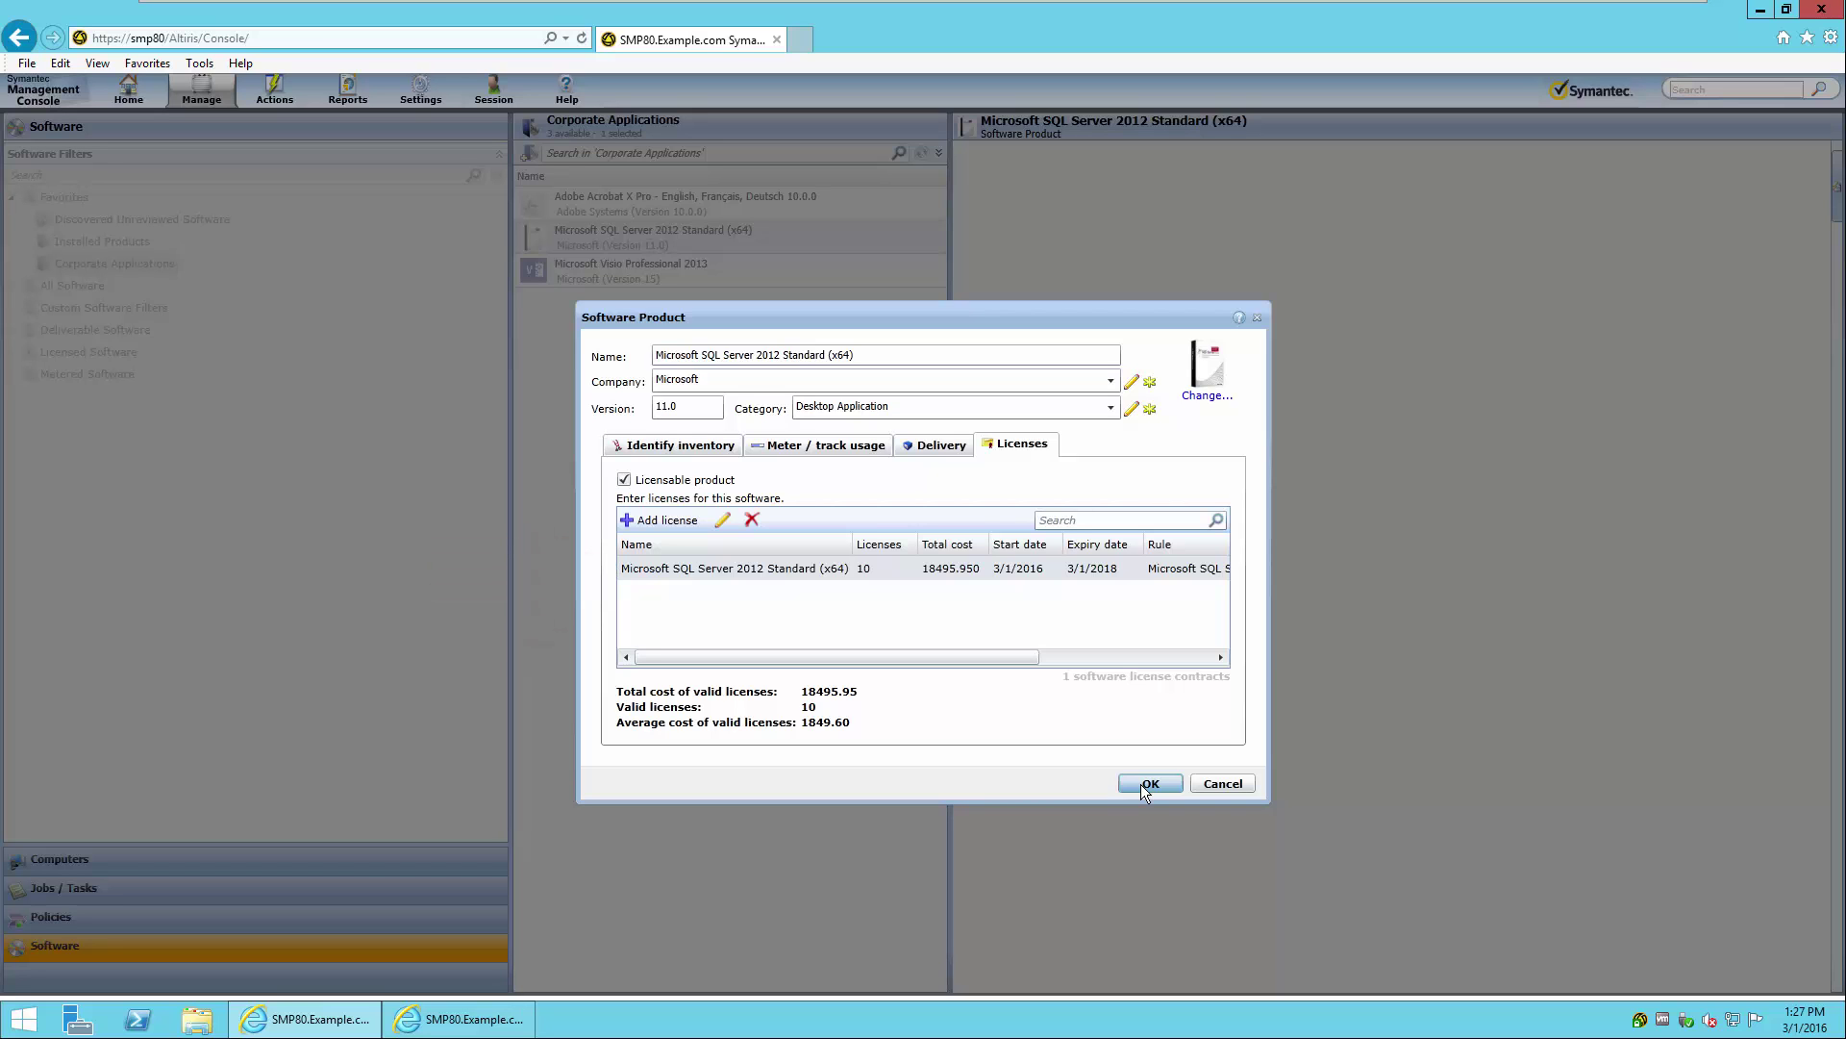
Step: Save the product, check Needs Attention (8 utilized, 2 underutilized), and filter computers by No tracking data
{"action": "left_click", "coordinate": [1142, 785]}
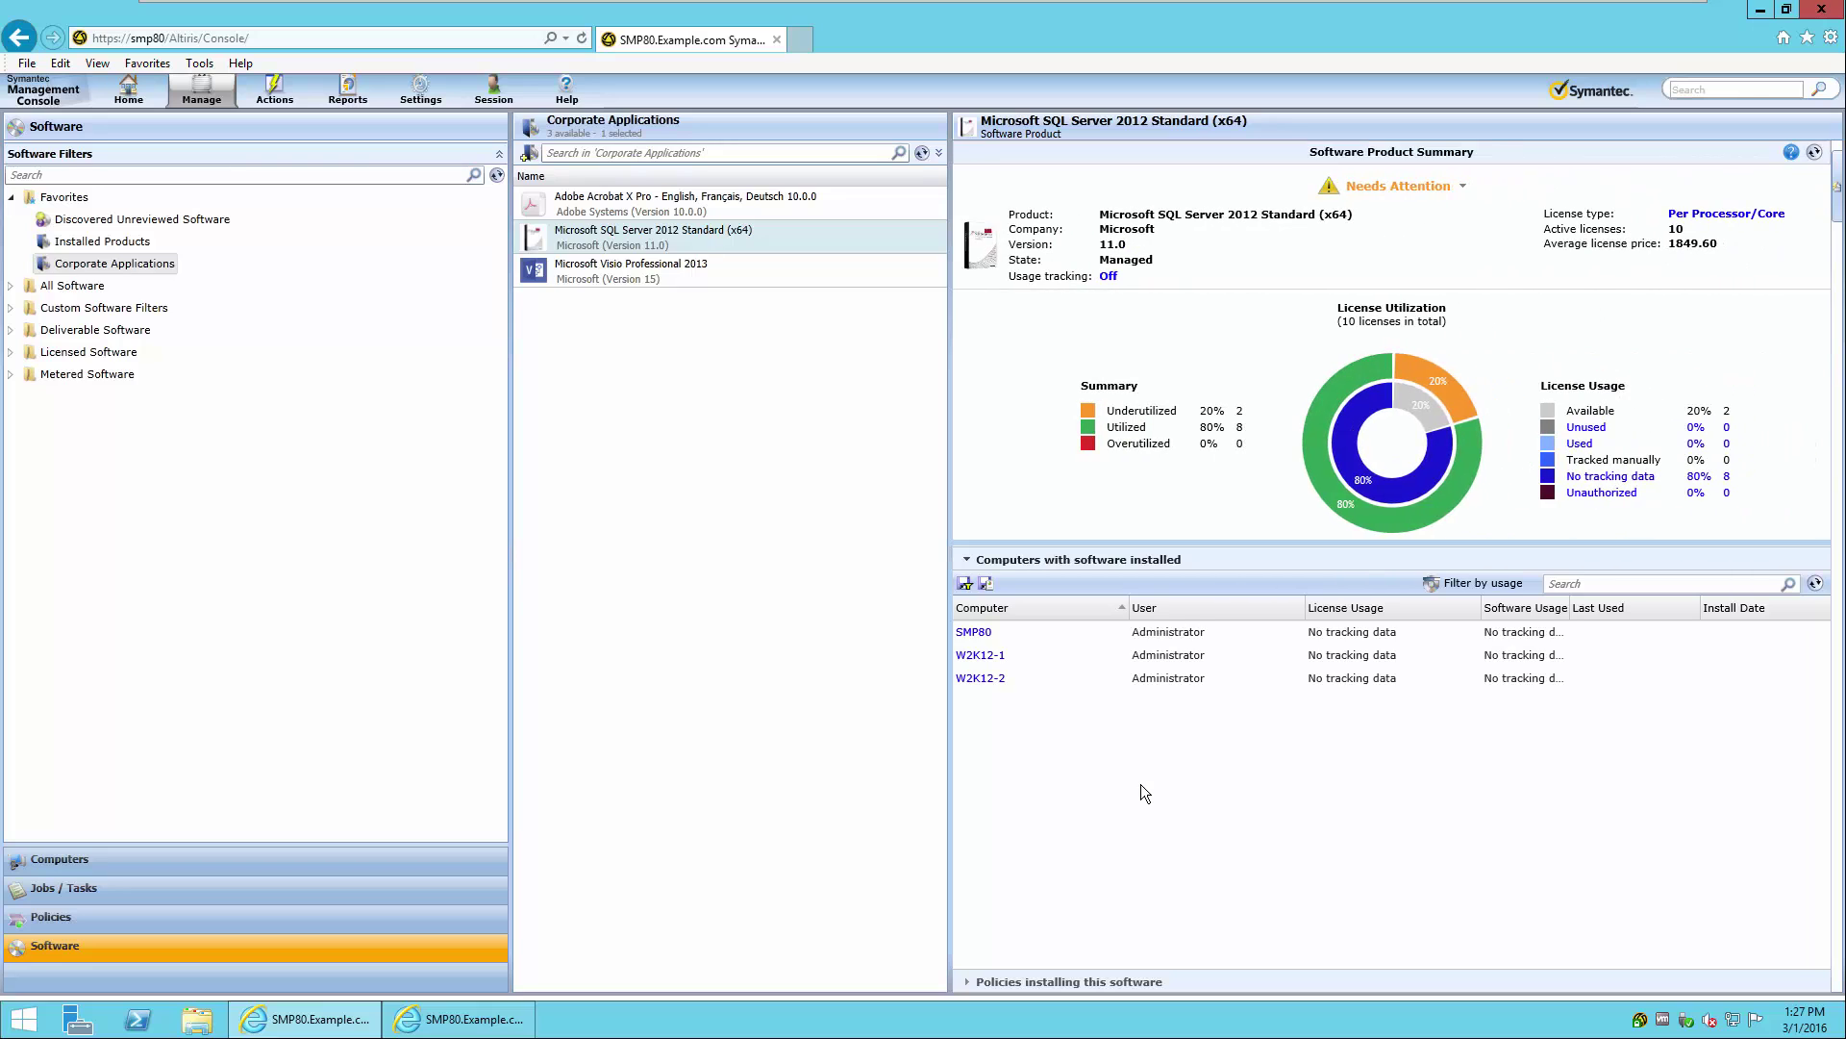
{"action": "left_click", "coordinate": [1405, 196]}
{"action": "mouse_move", "coordinate": [1318, 420]}
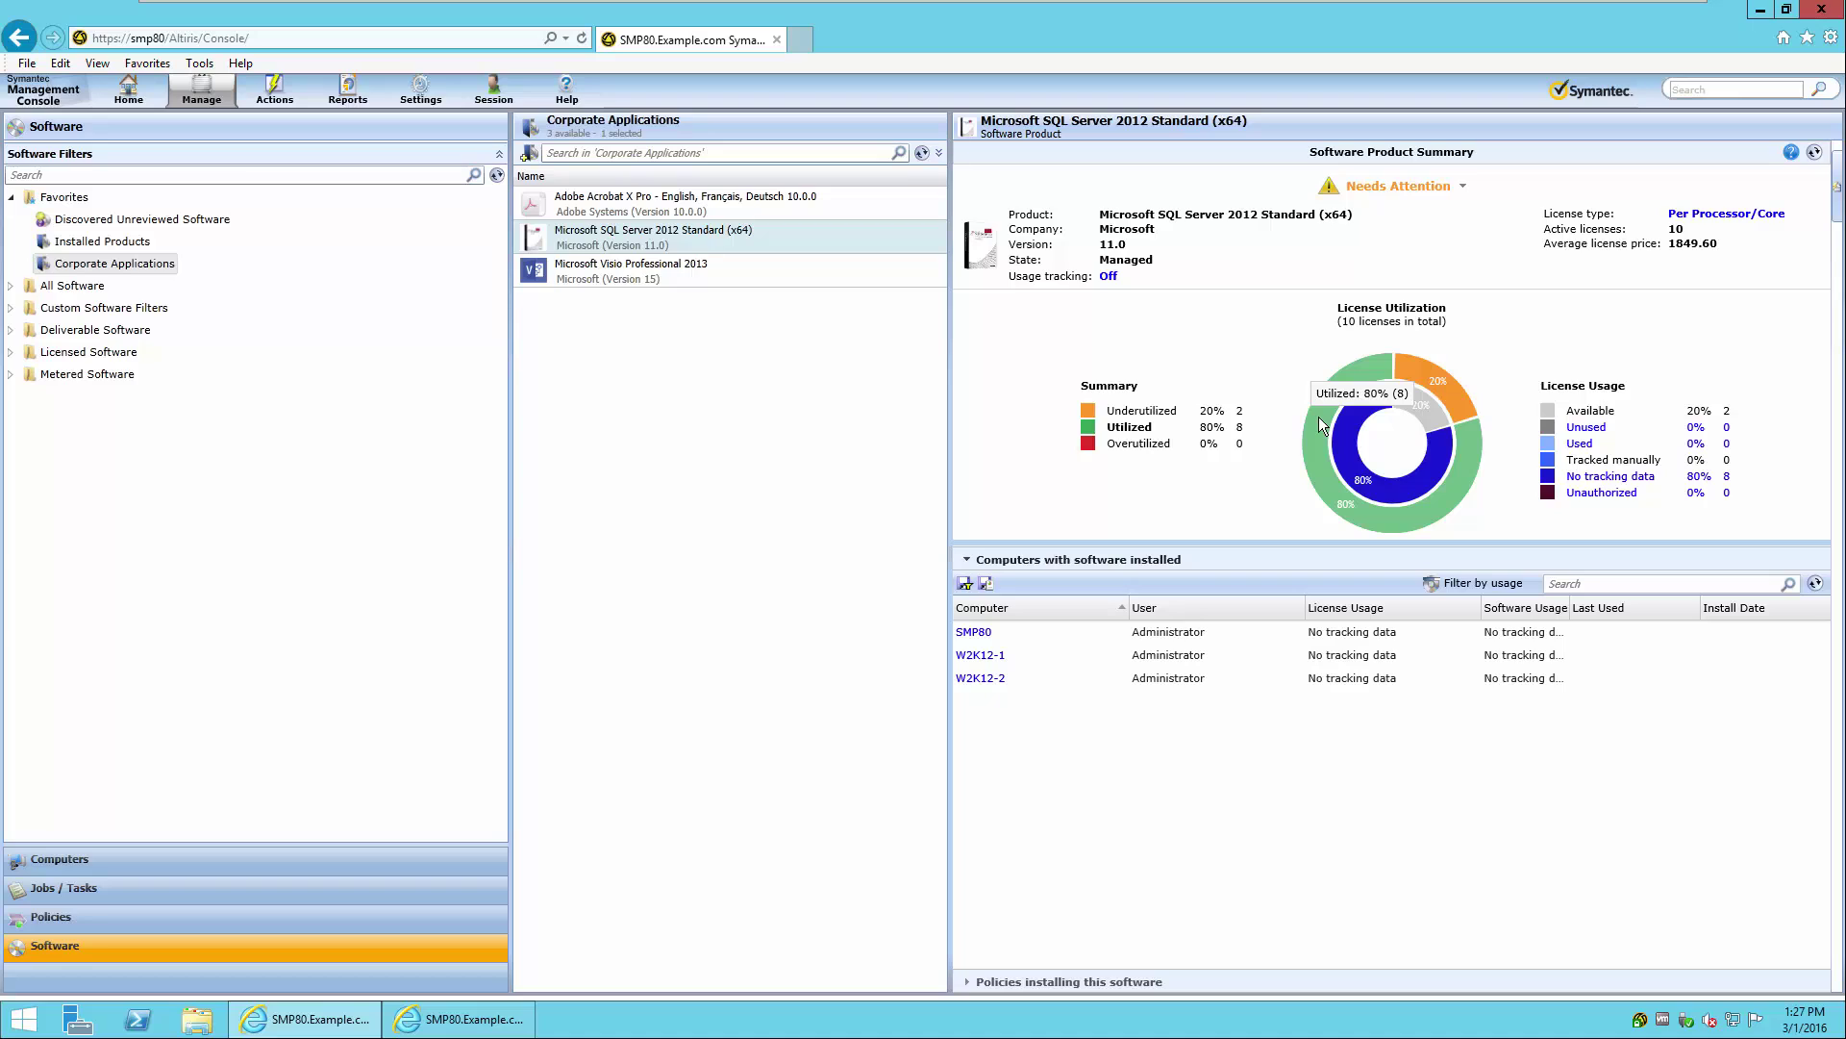
{"action": "mouse_move", "coordinate": [1428, 372]}
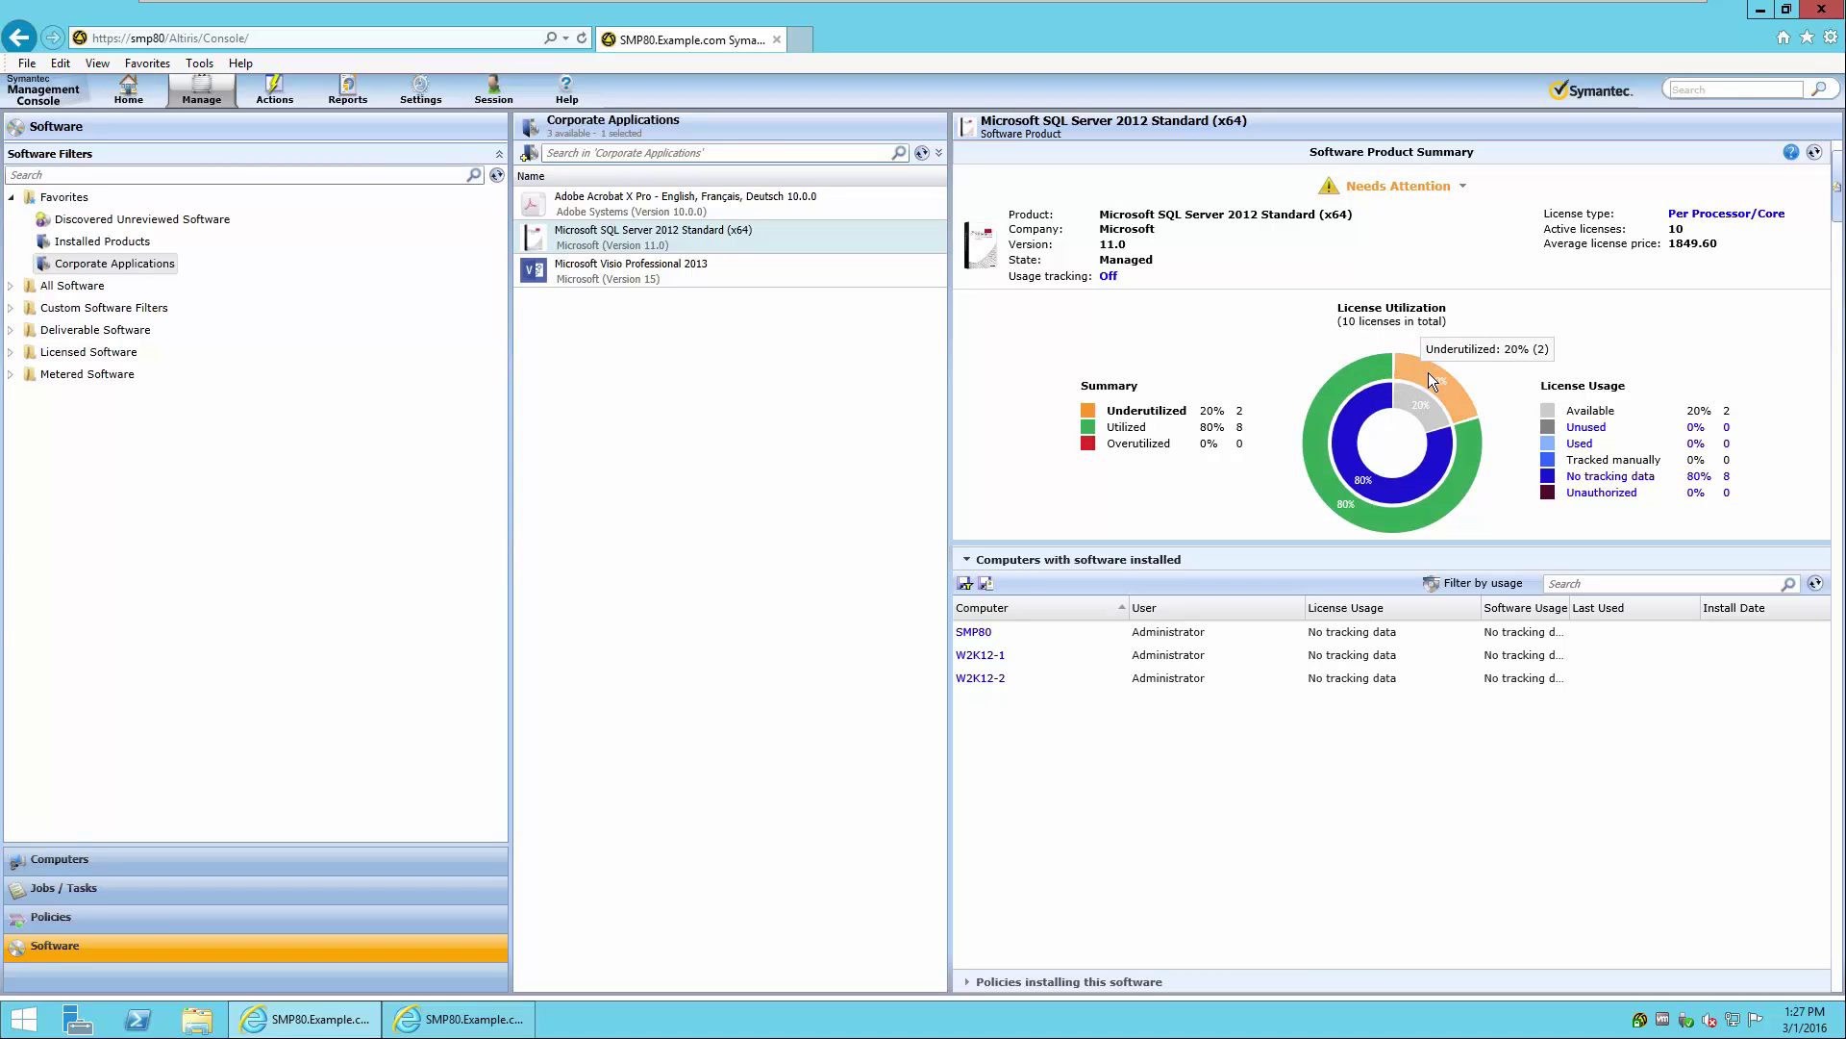
{"action": "double_click", "coordinate": [1675, 228]}
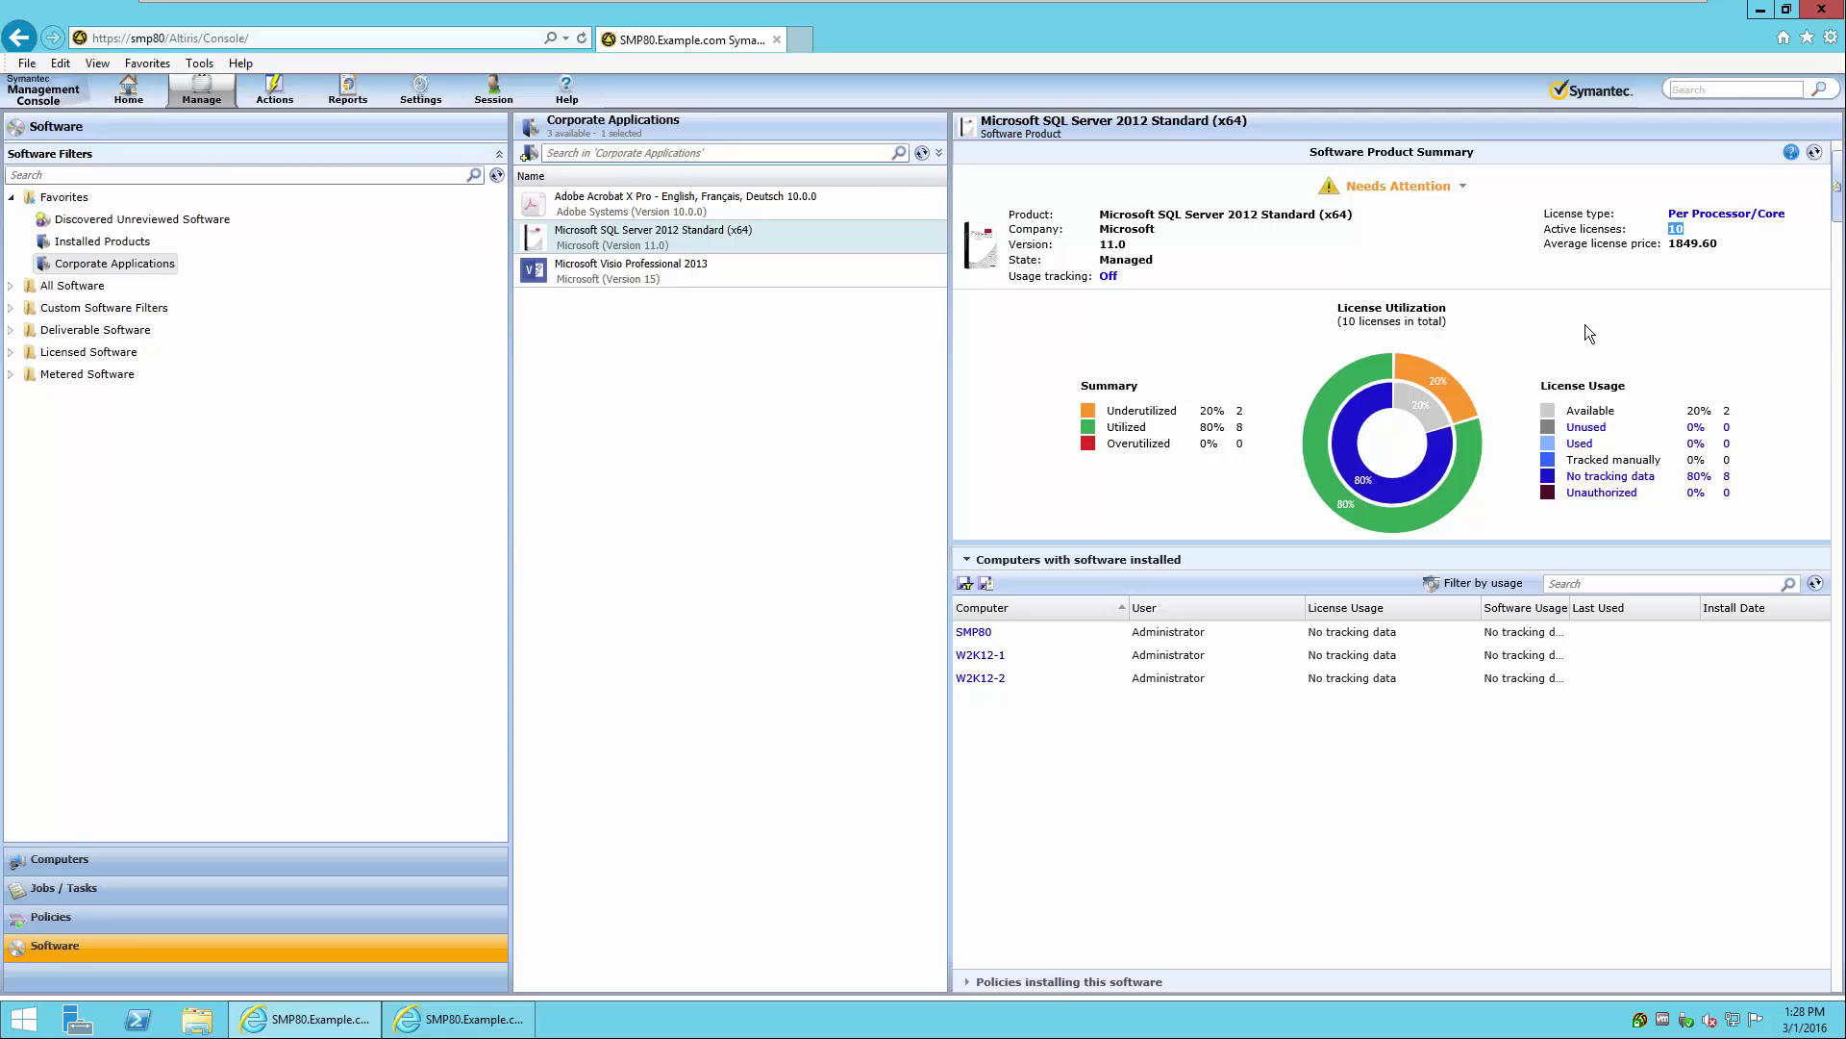
{"action": "left_click", "coordinate": [1641, 478]}
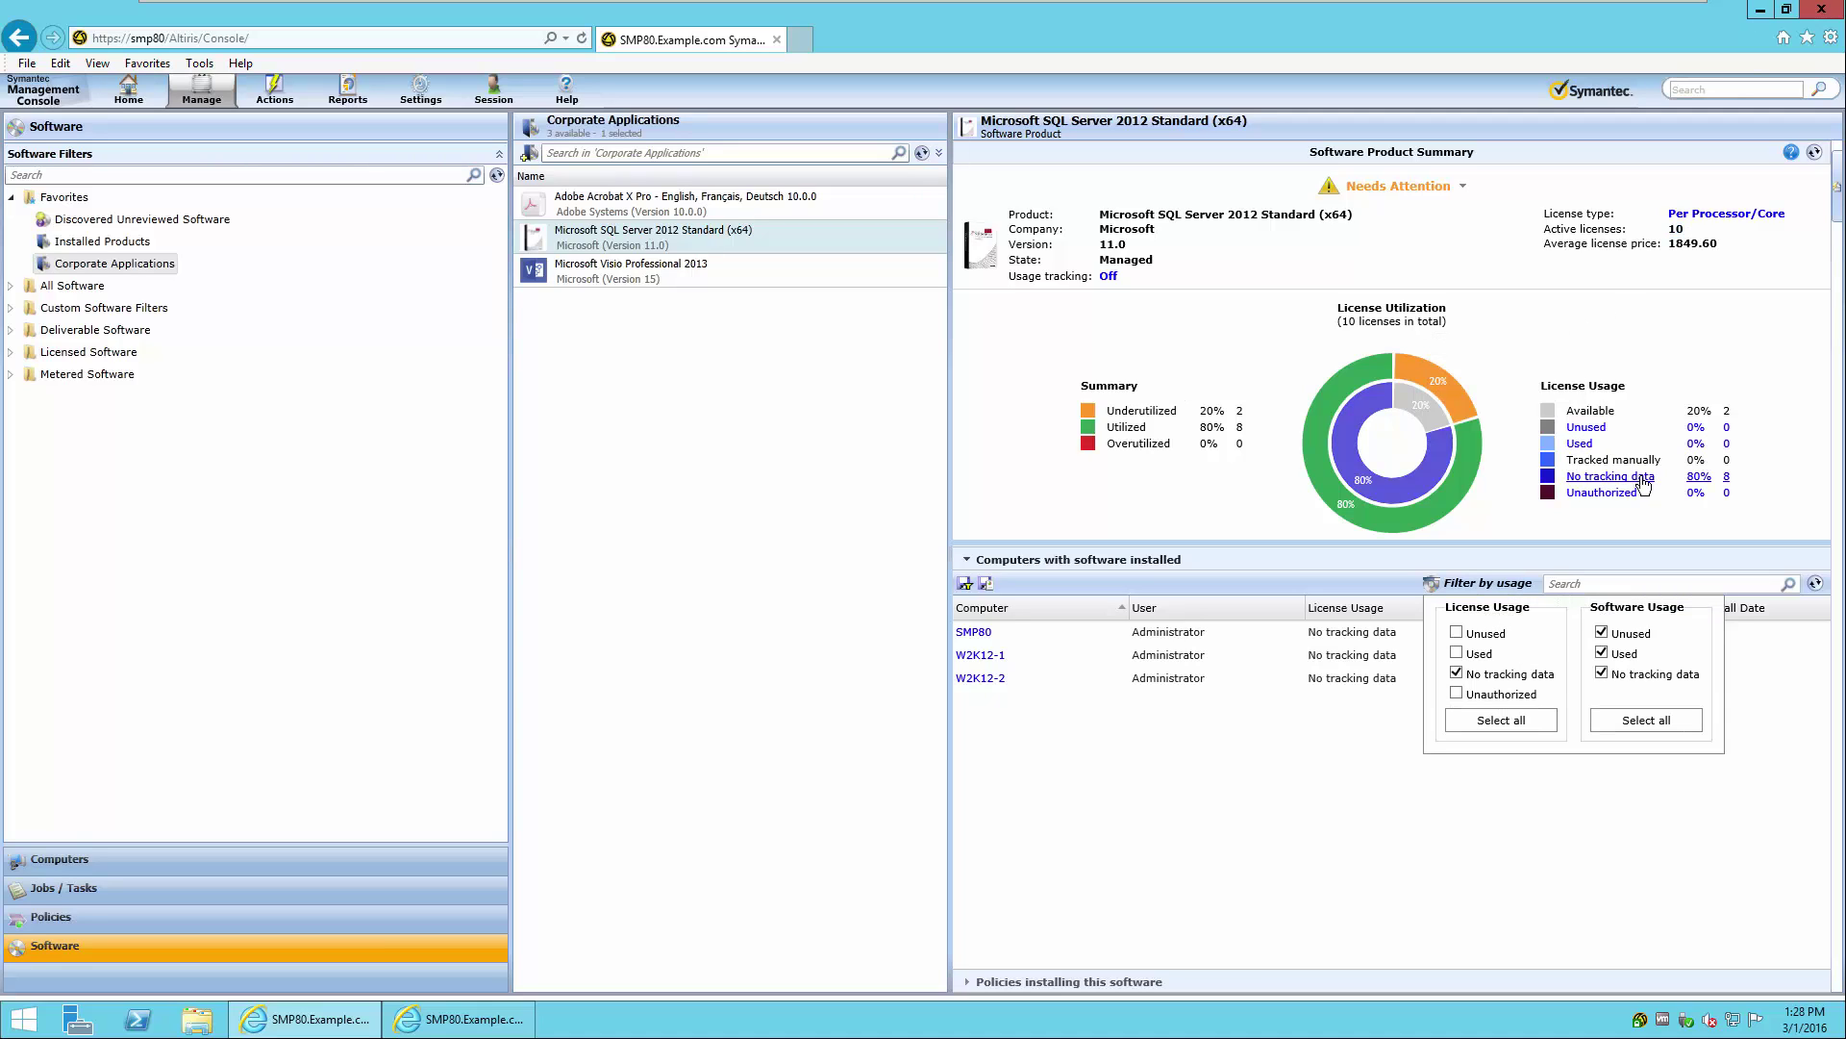